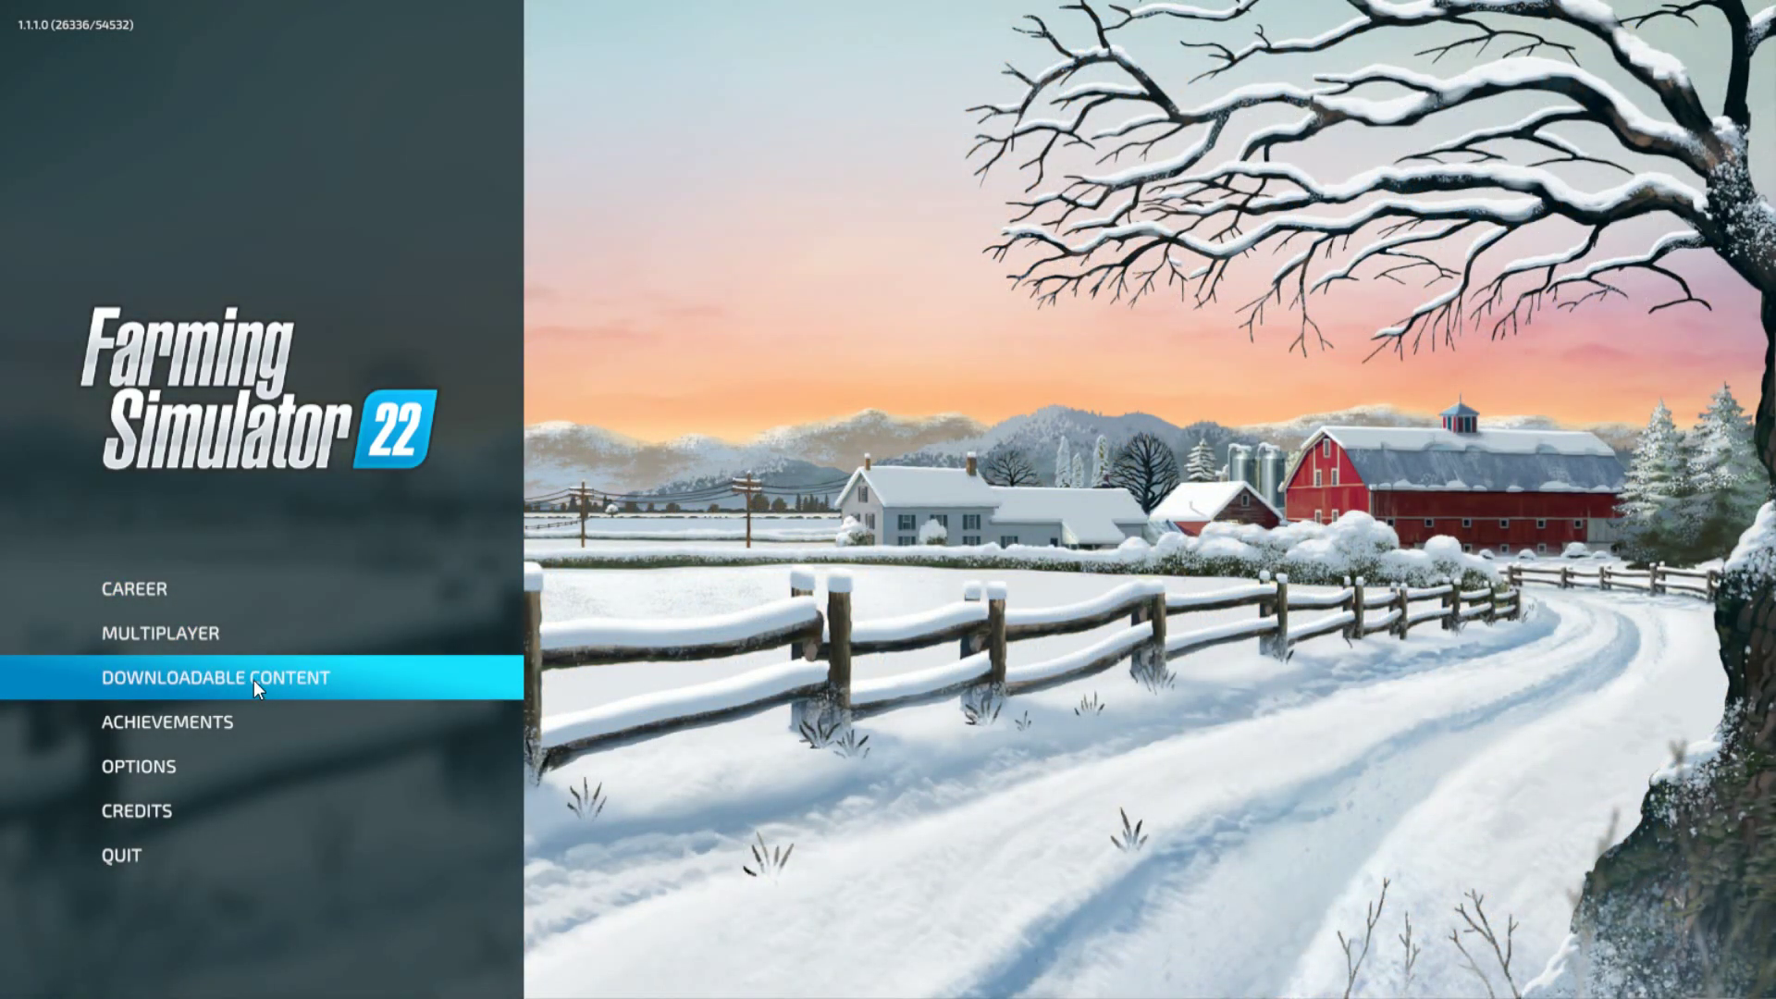
# Step: Open the ModHub mod store from the main menu's Downloadable Content entry
pyautogui.click(254, 679)
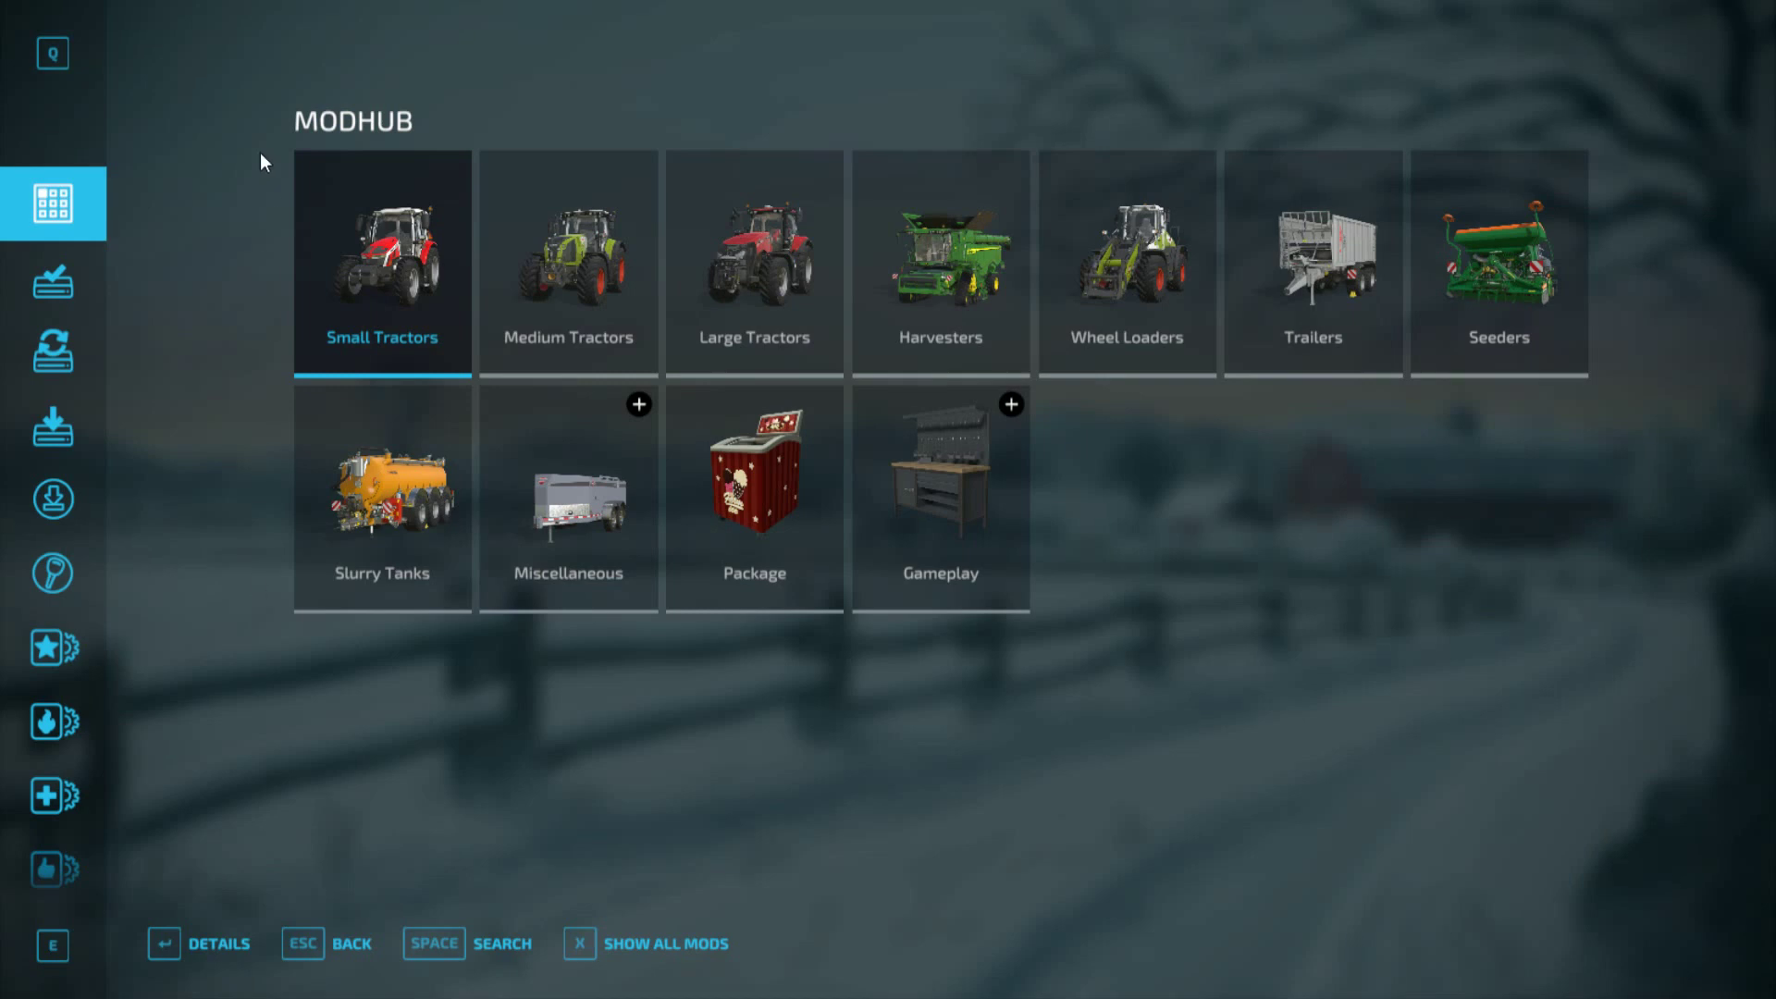
# Step: Show the Latest mods list and open the Government Subsidy mod's details
pyautogui.click(53, 797)
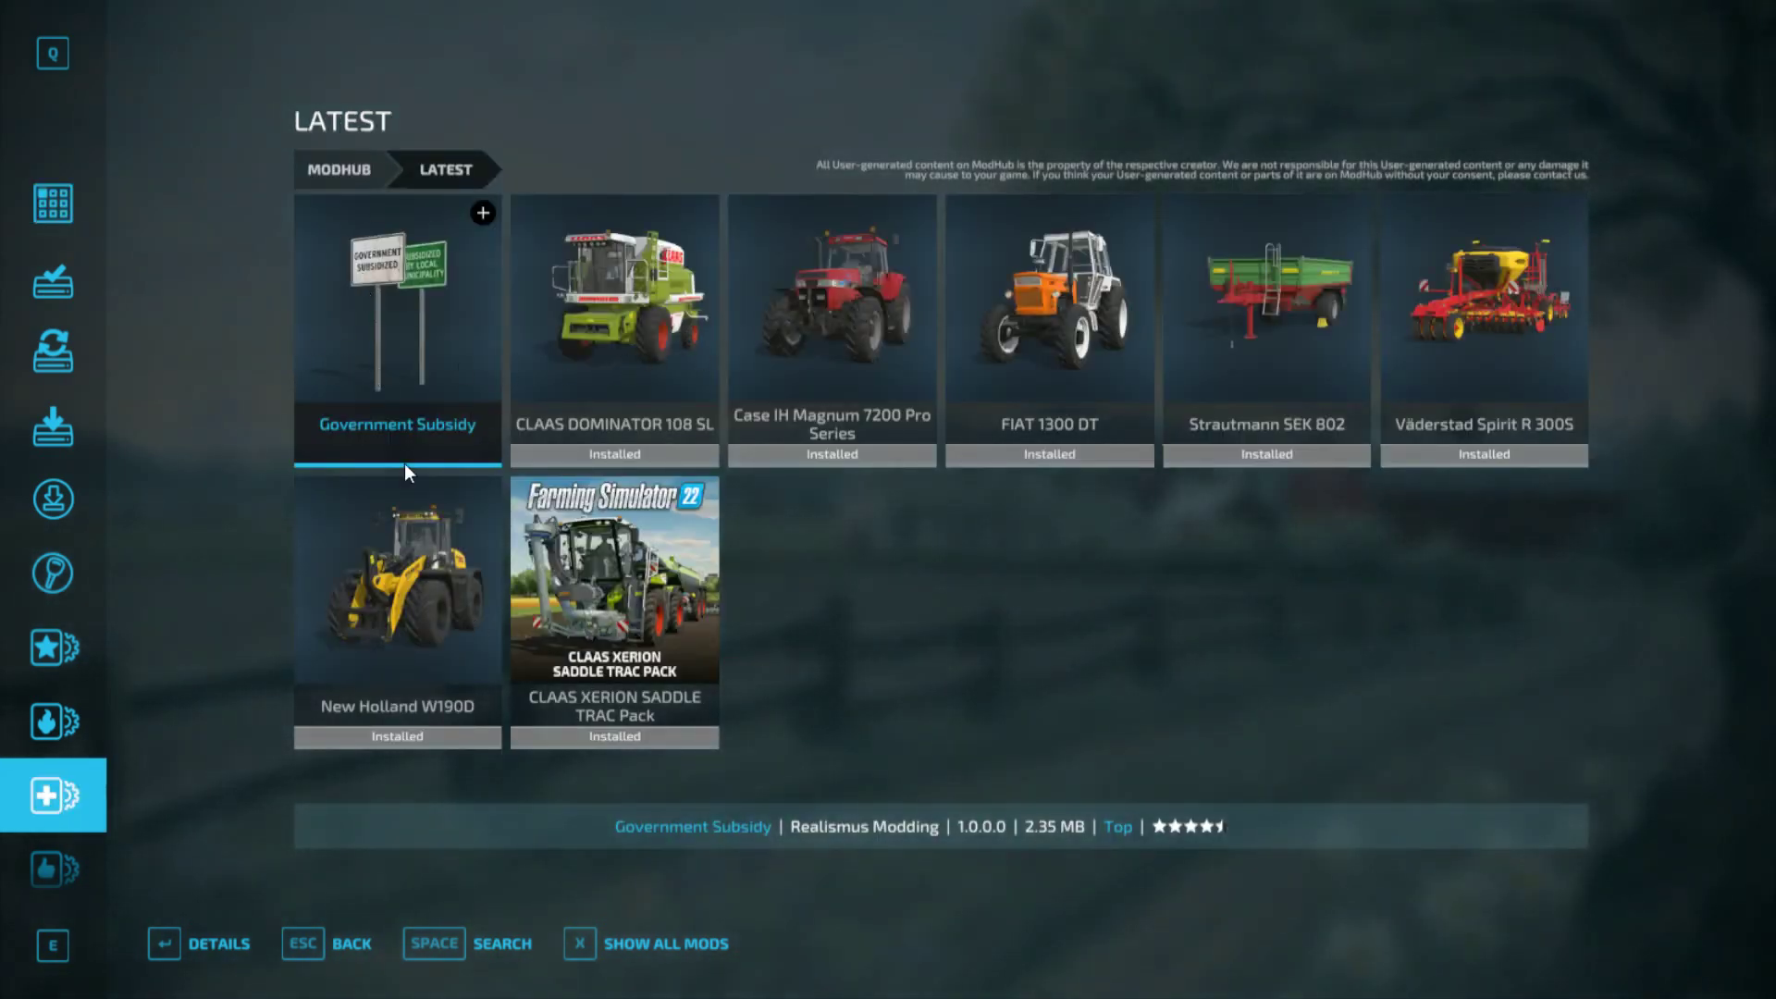
pyautogui.click(423, 276)
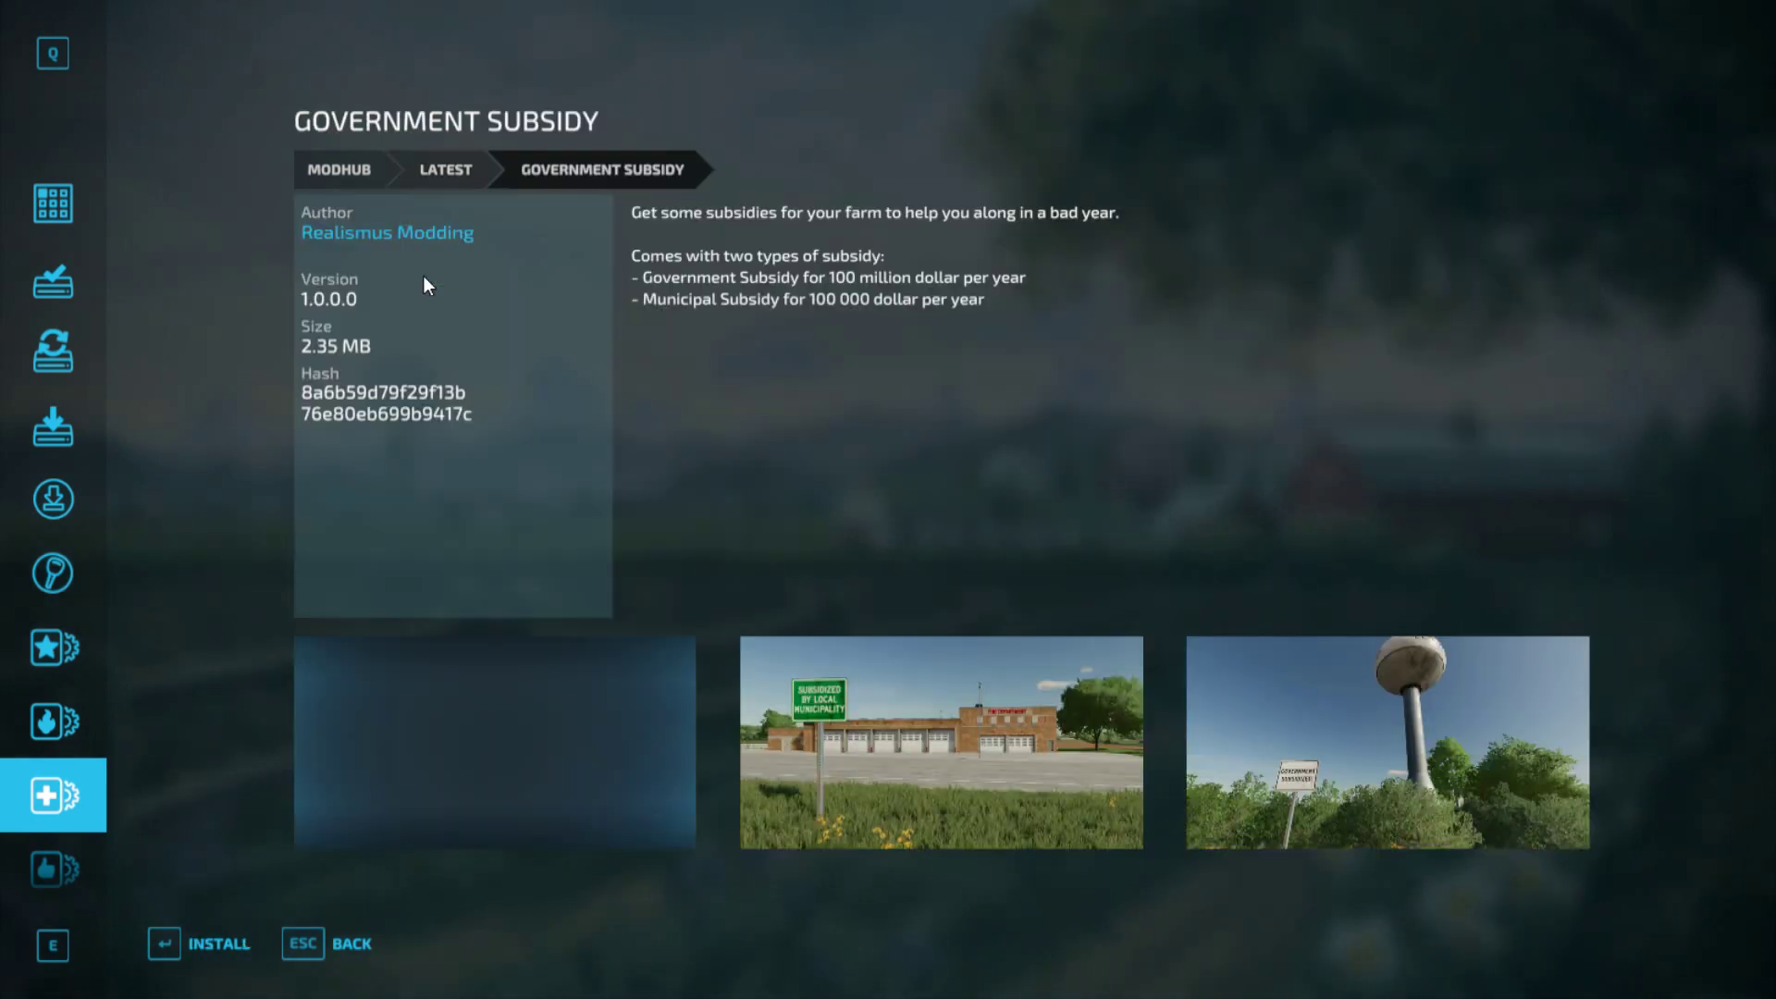
# Step: Install Government Subsidy, dismiss the added-to-download-list notice, and view the downloadable content page
pyautogui.click(192, 951)
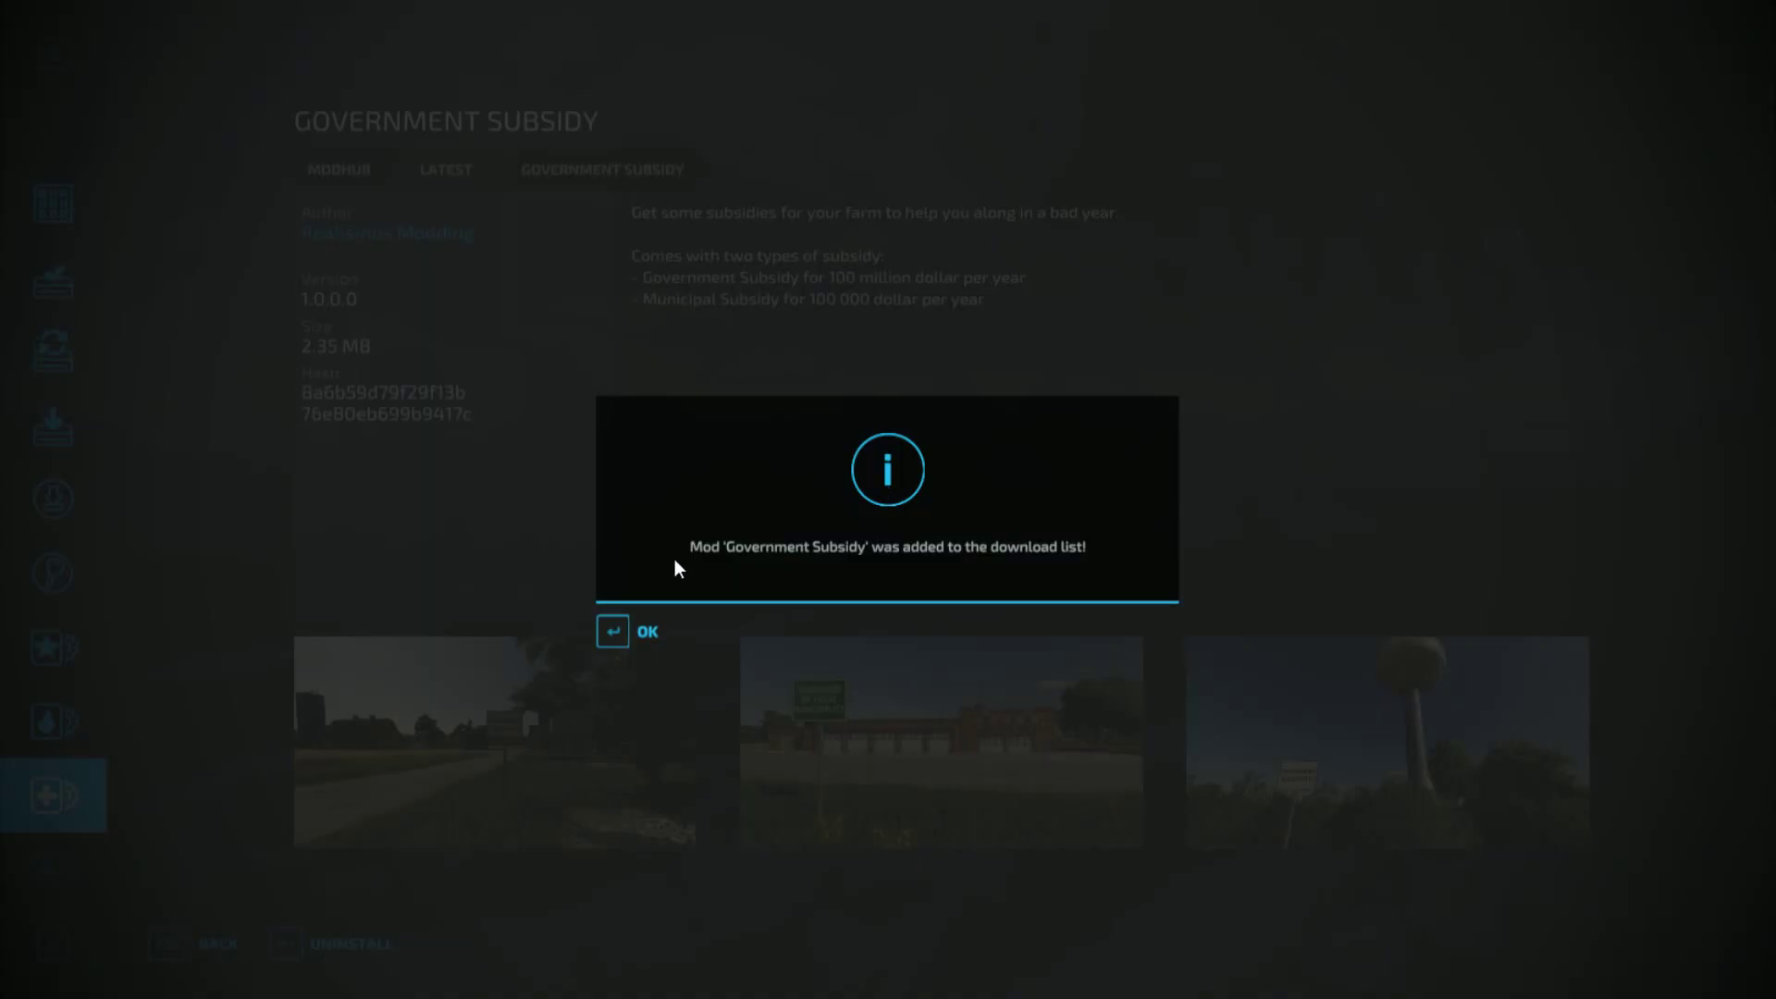
pyautogui.click(645, 631)
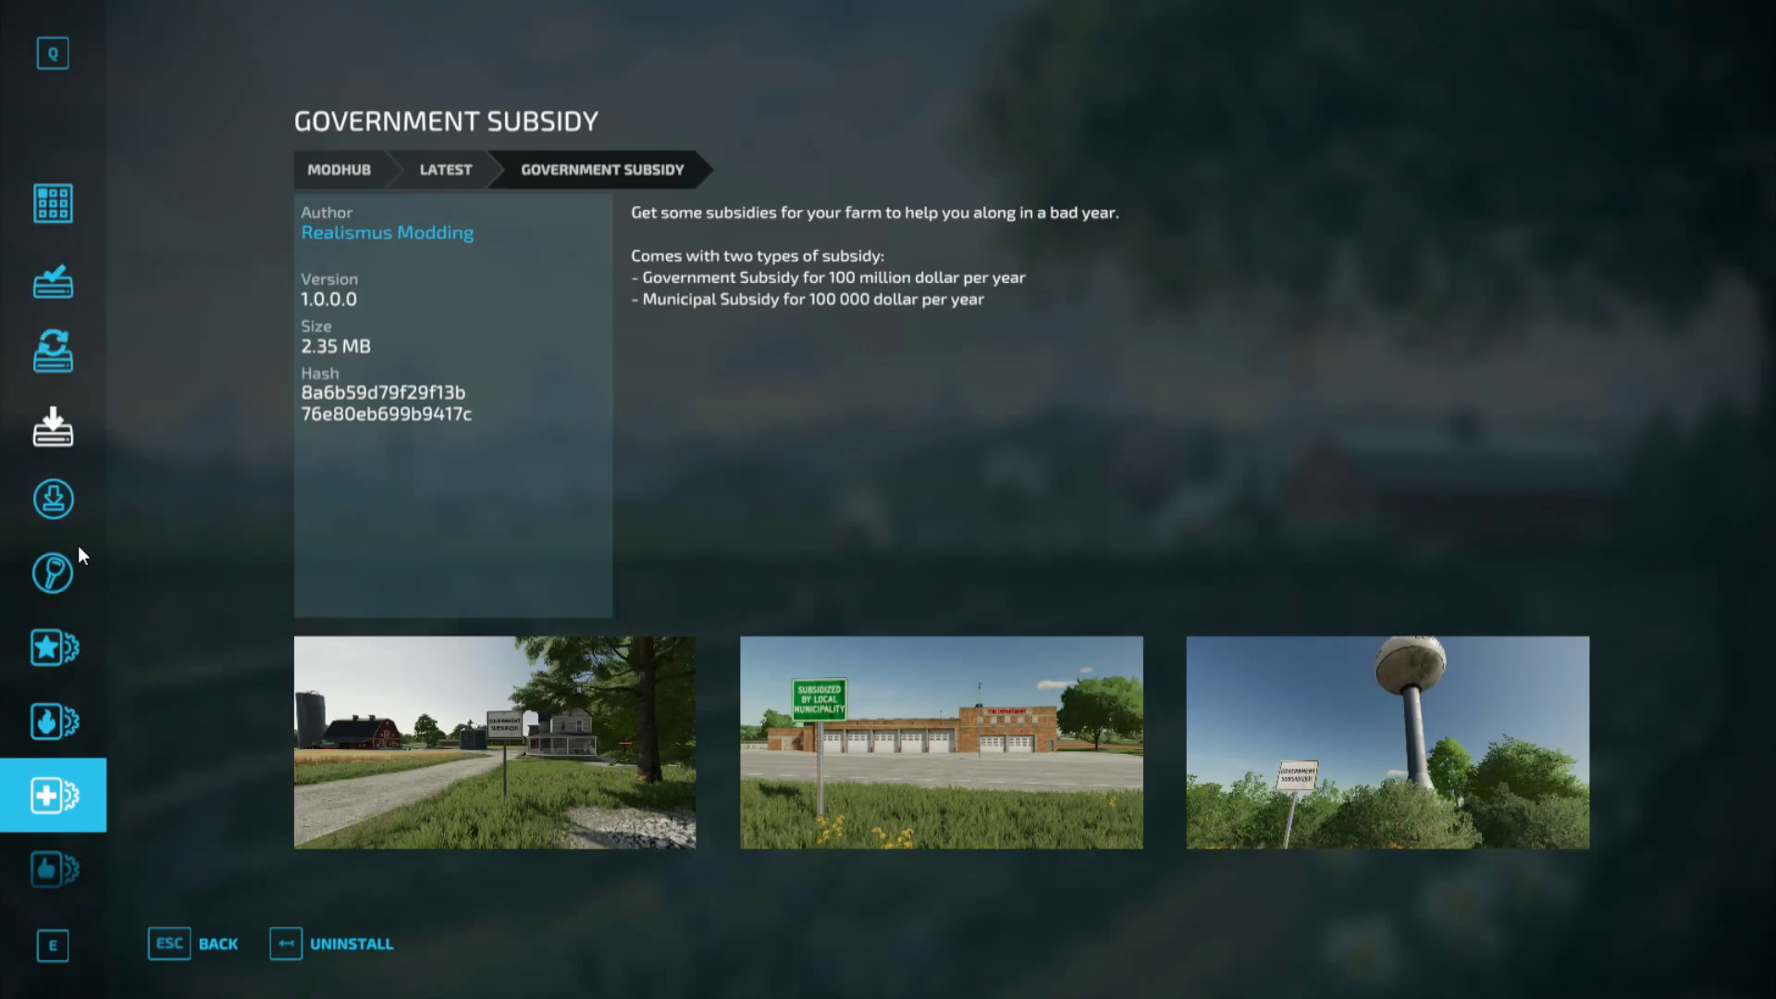
pyautogui.click(57, 504)
# Step: Check Downloads and Installed, then return to Latest and list all mods, not only crossplay
pyautogui.click(93, 424)
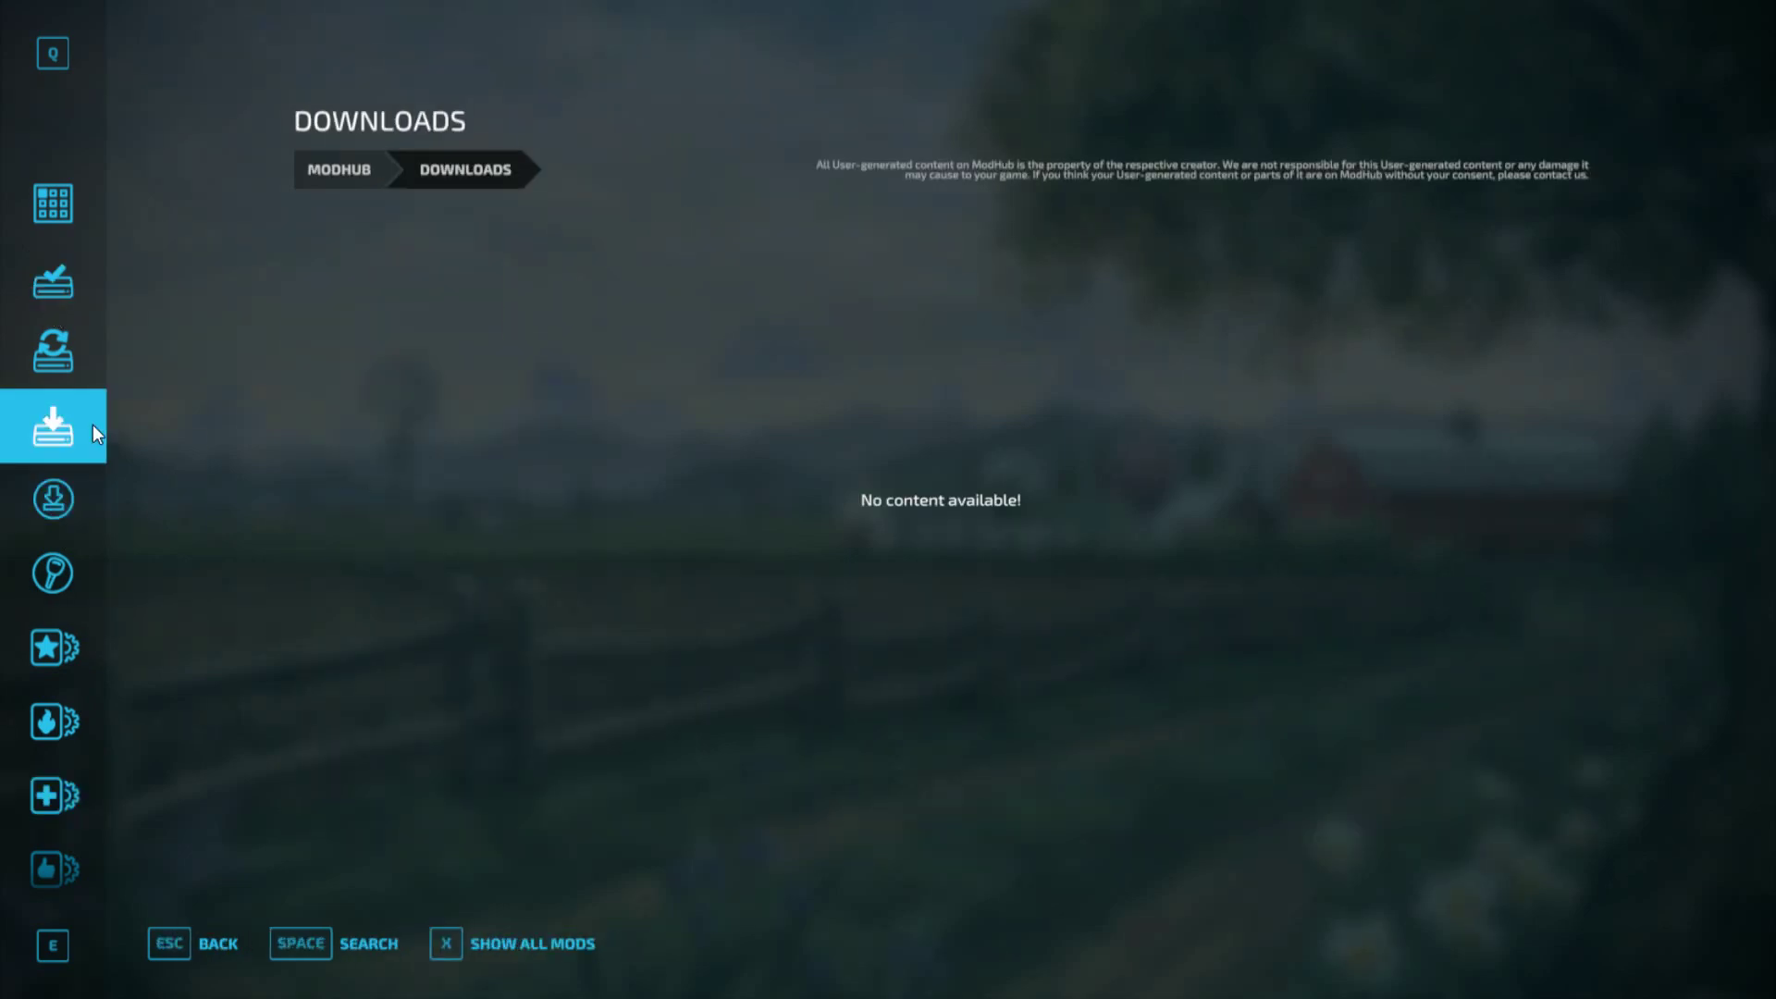
pyautogui.click(53, 281)
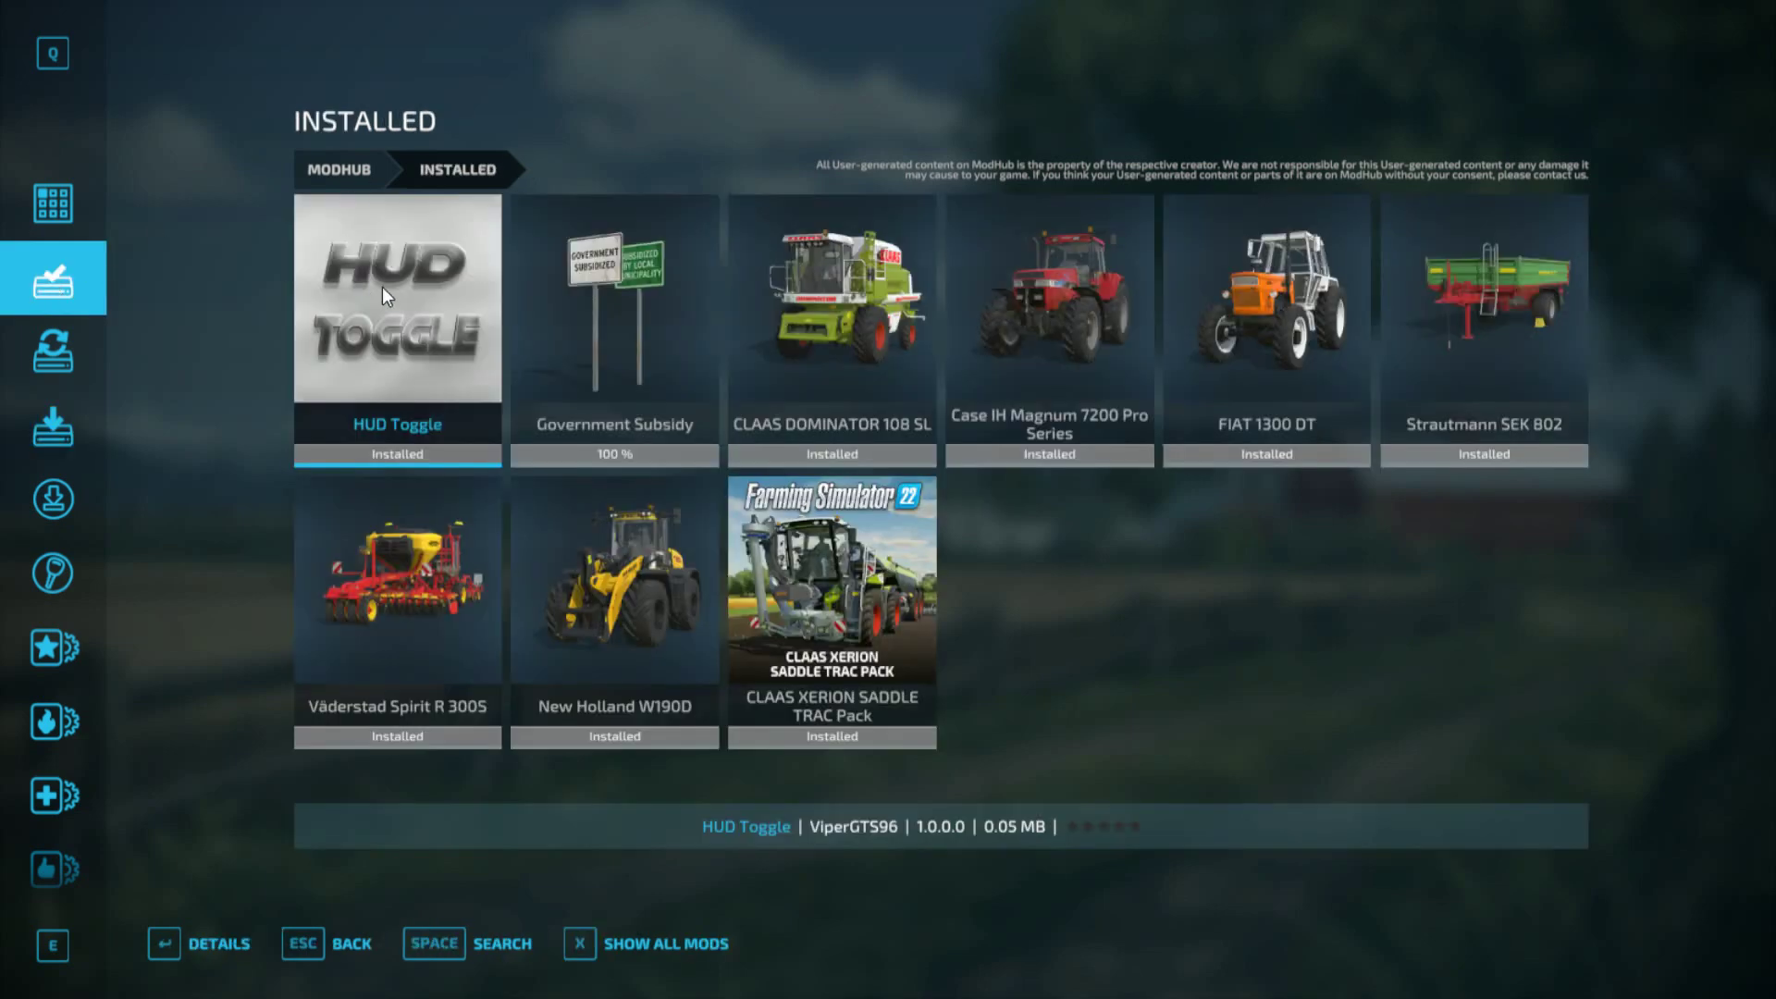
pyautogui.click(70, 797)
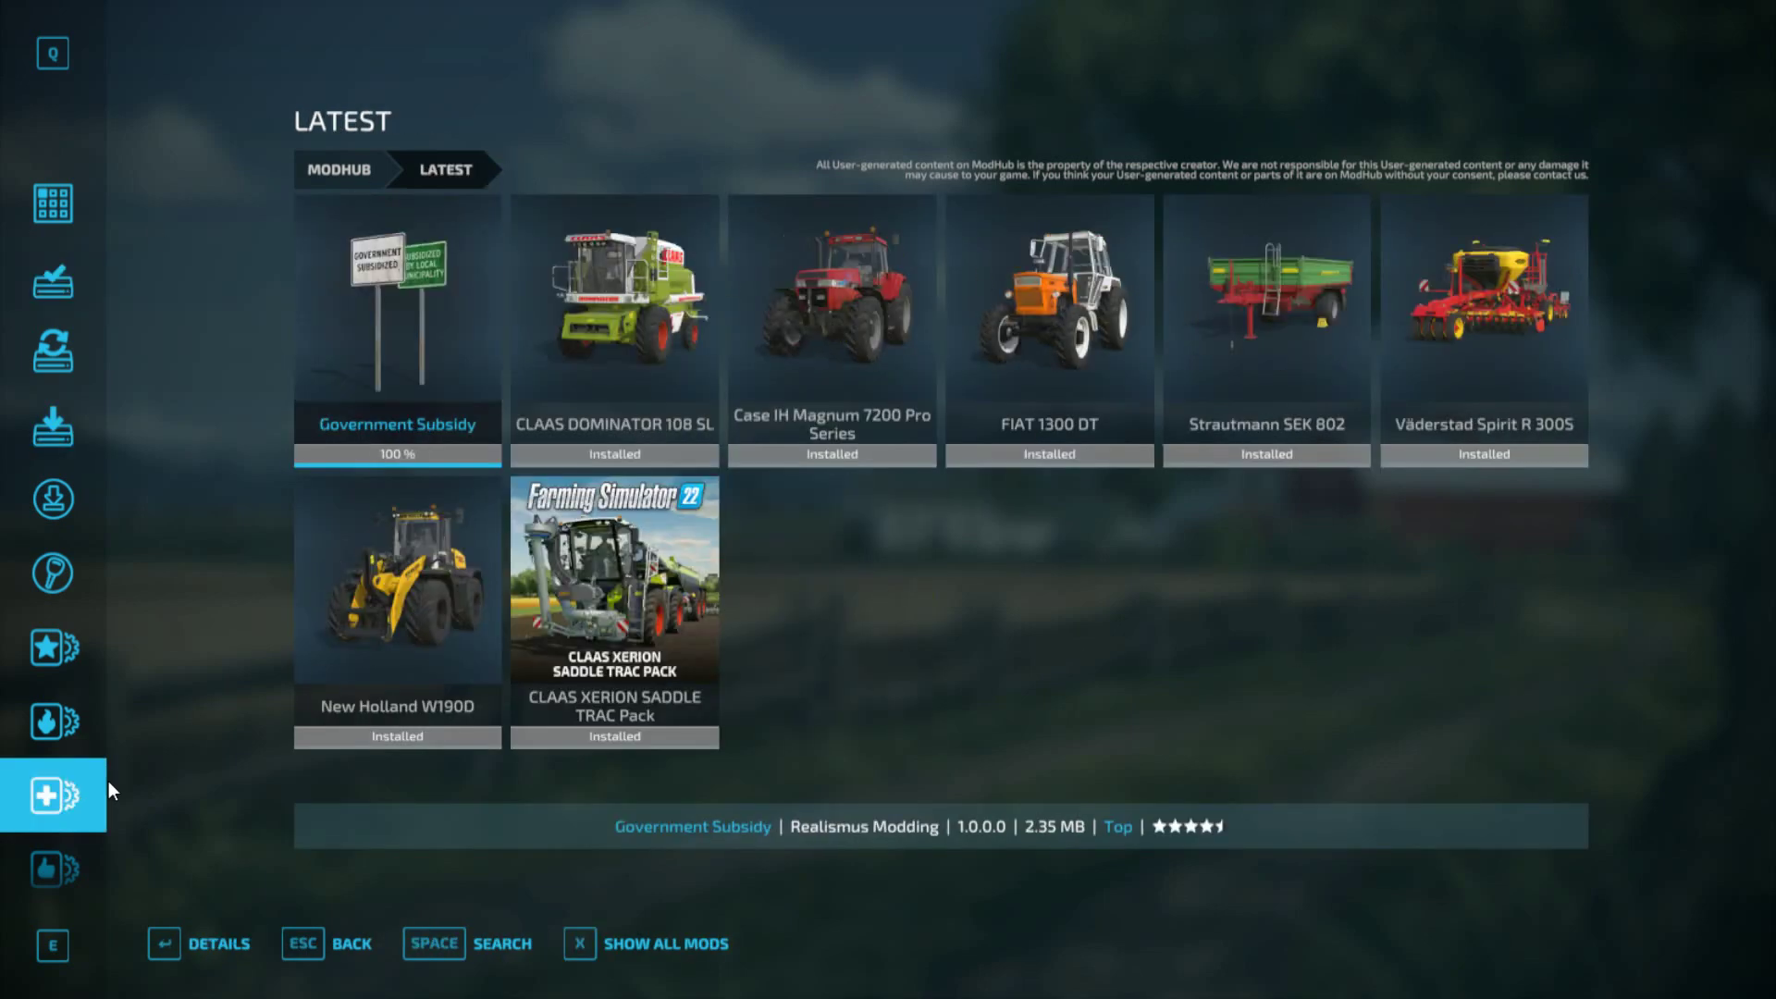
pyautogui.click(659, 949)
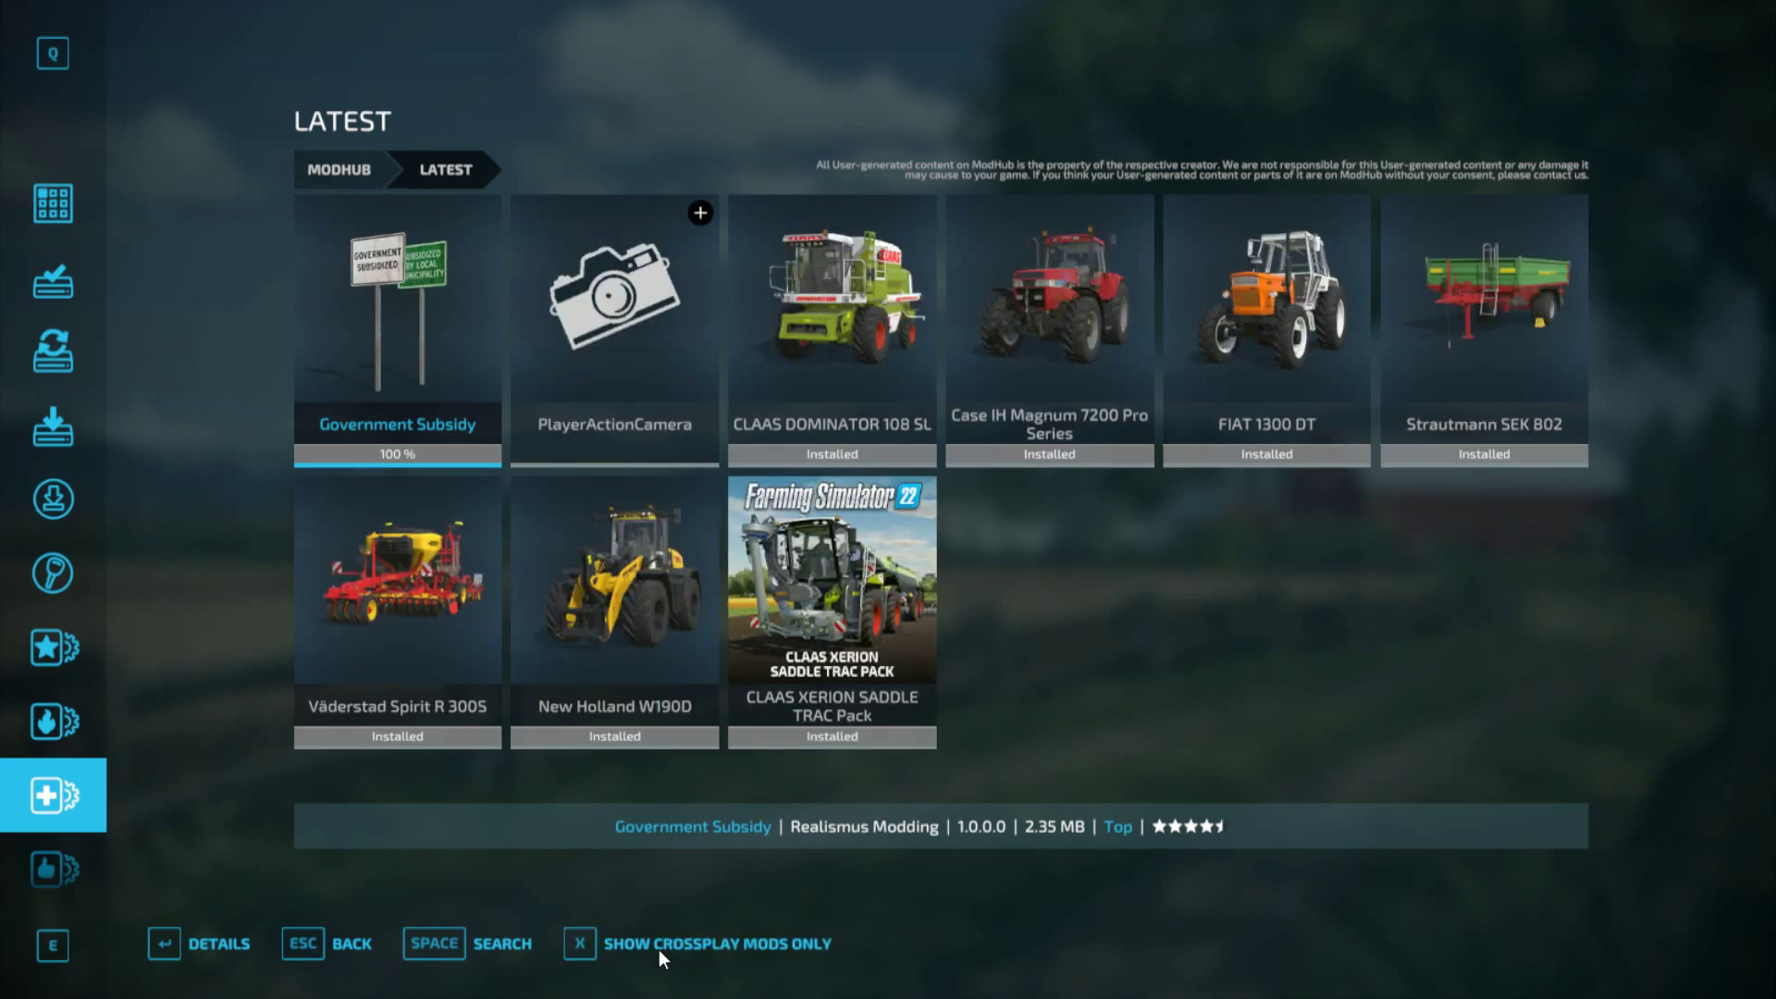
# Step: Open the PlayerActionCamera mod details, then go back to the Latest list
pyautogui.click(646, 318)
pyautogui.click(647, 318)
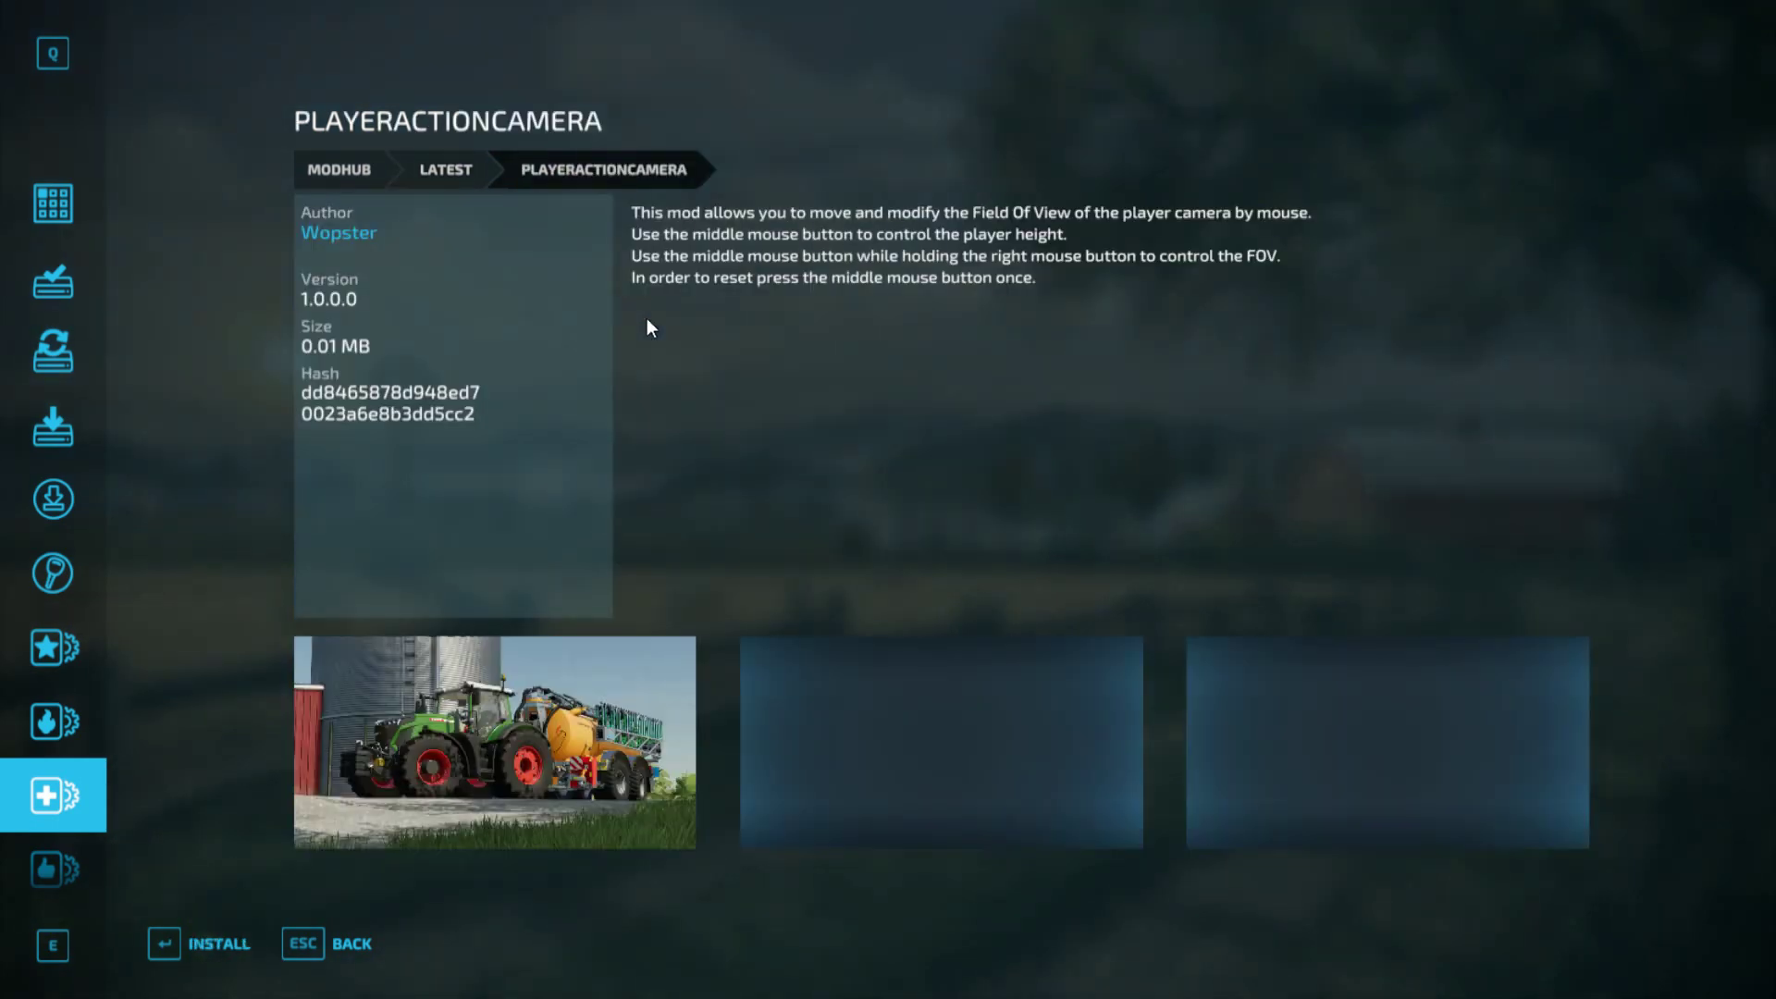
pyautogui.click(329, 951)
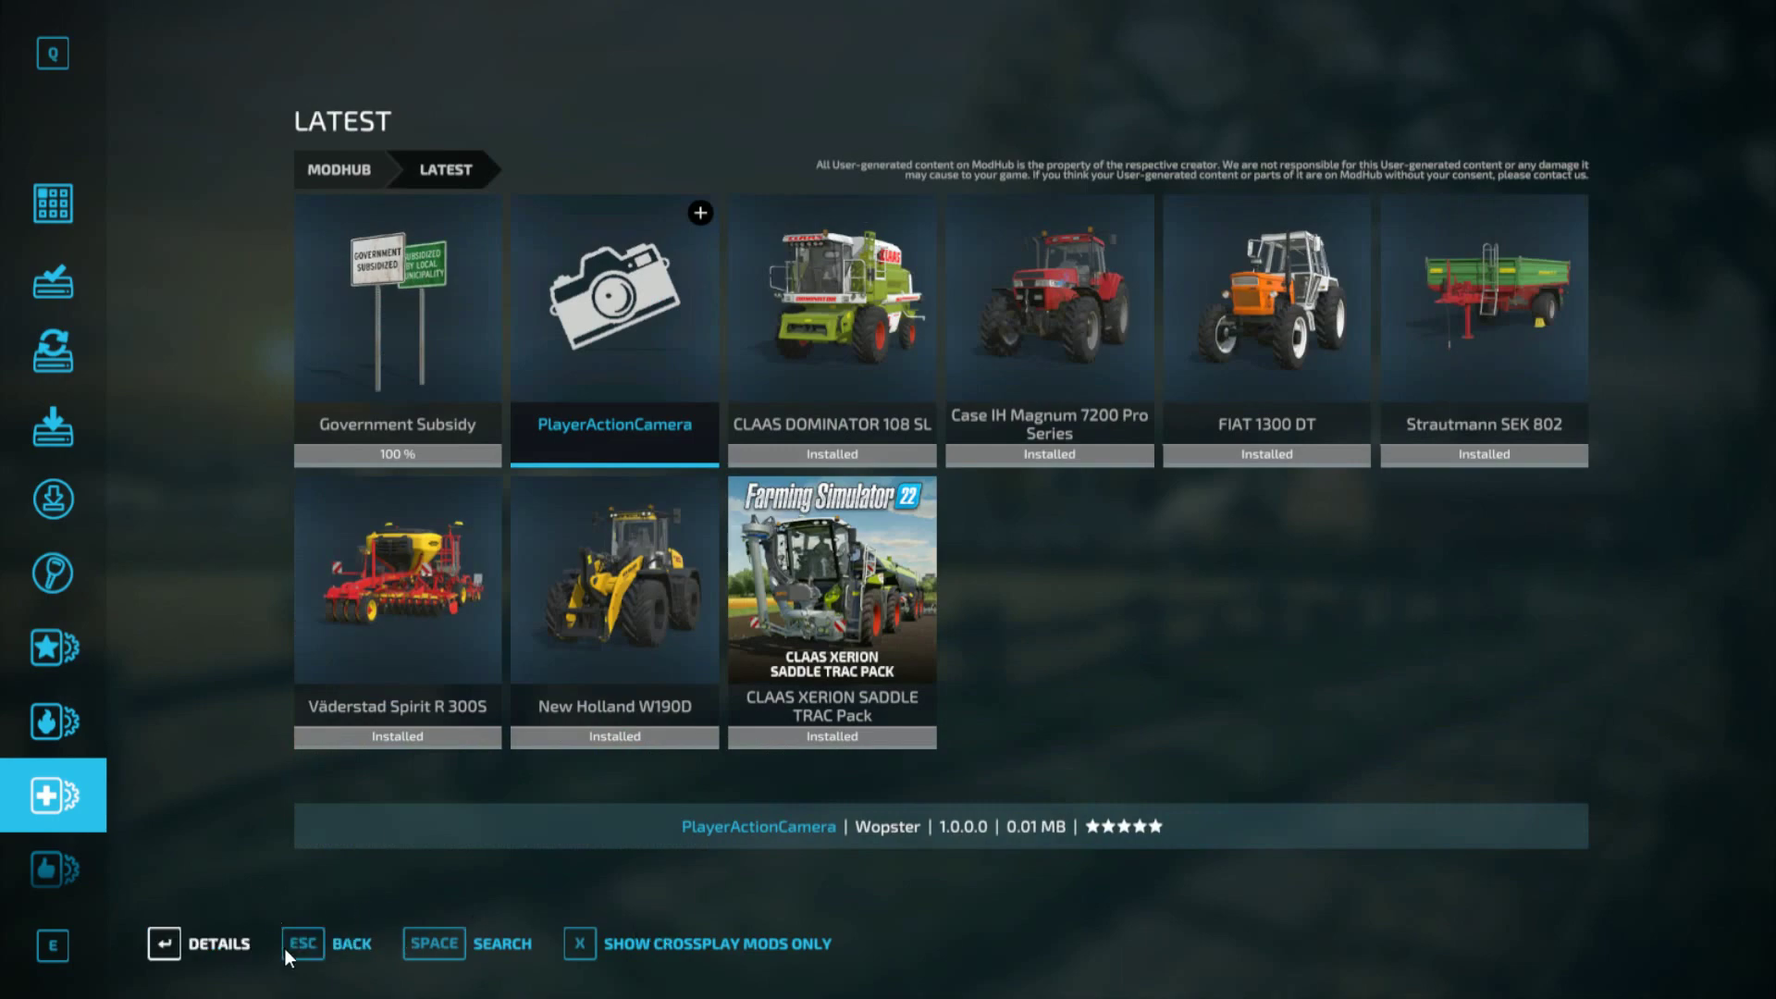
# Step: Leave ModHub, decline the restart prompt, and quit Farming Simulator 22
pyautogui.click(336, 951)
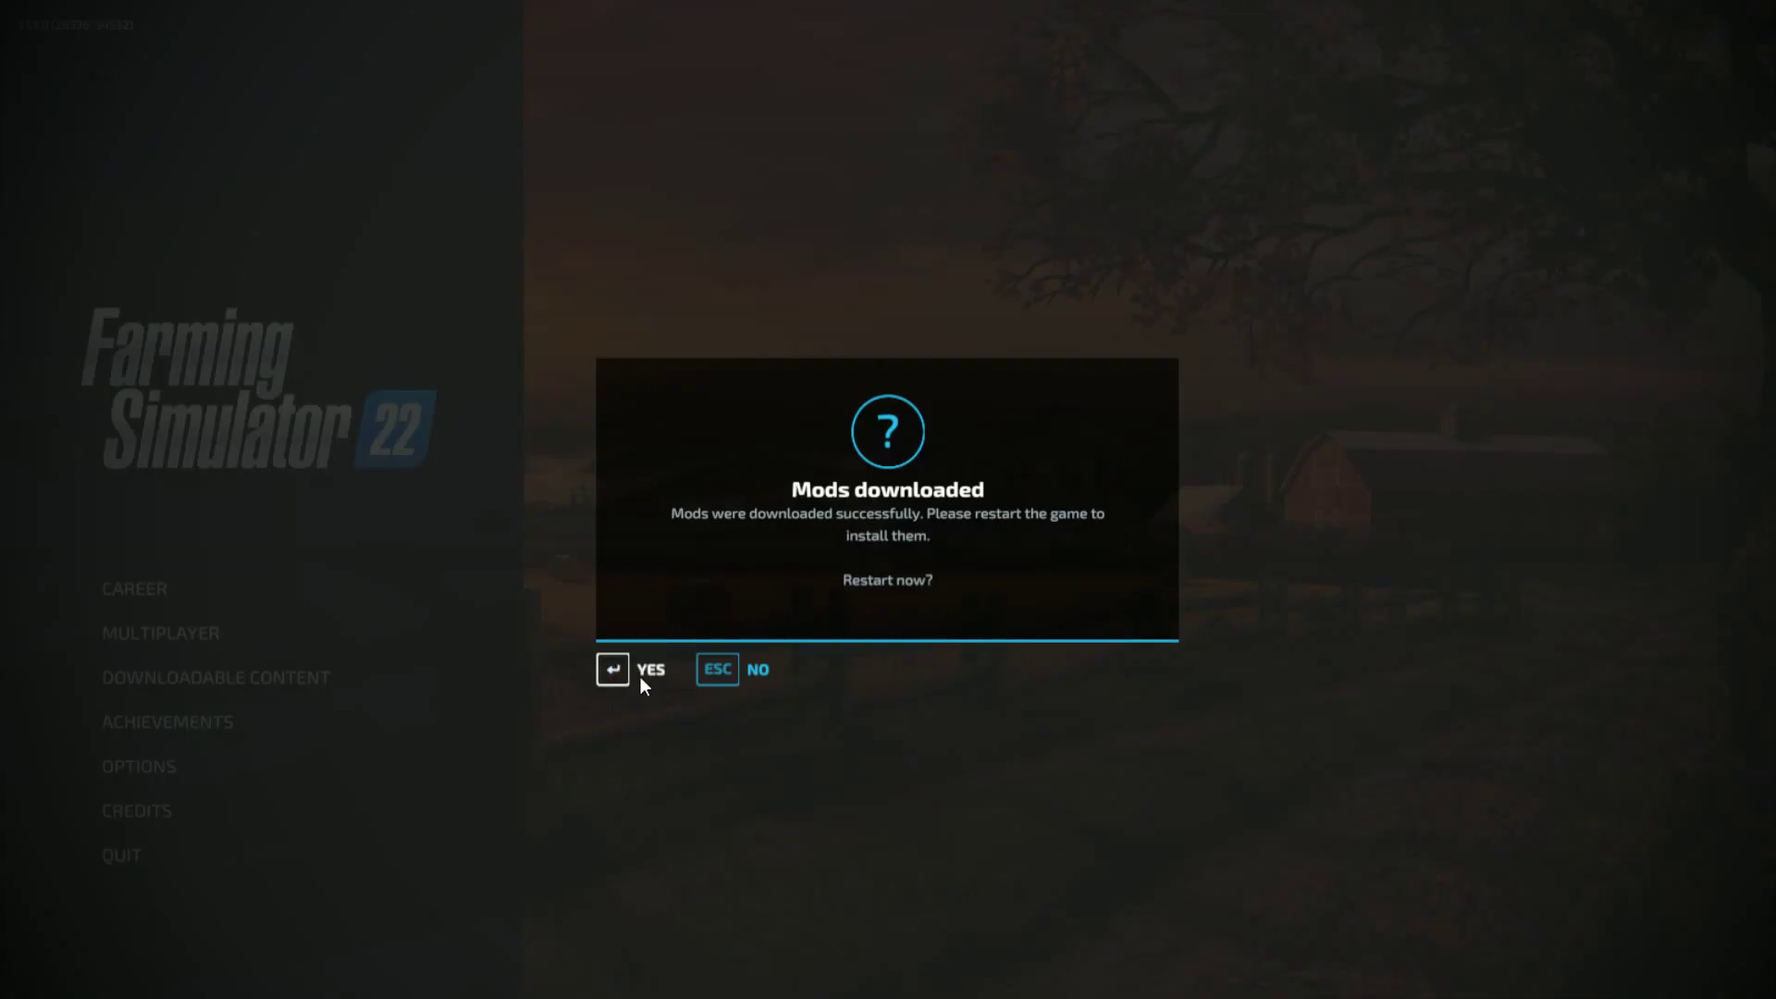
pyautogui.click(722, 666)
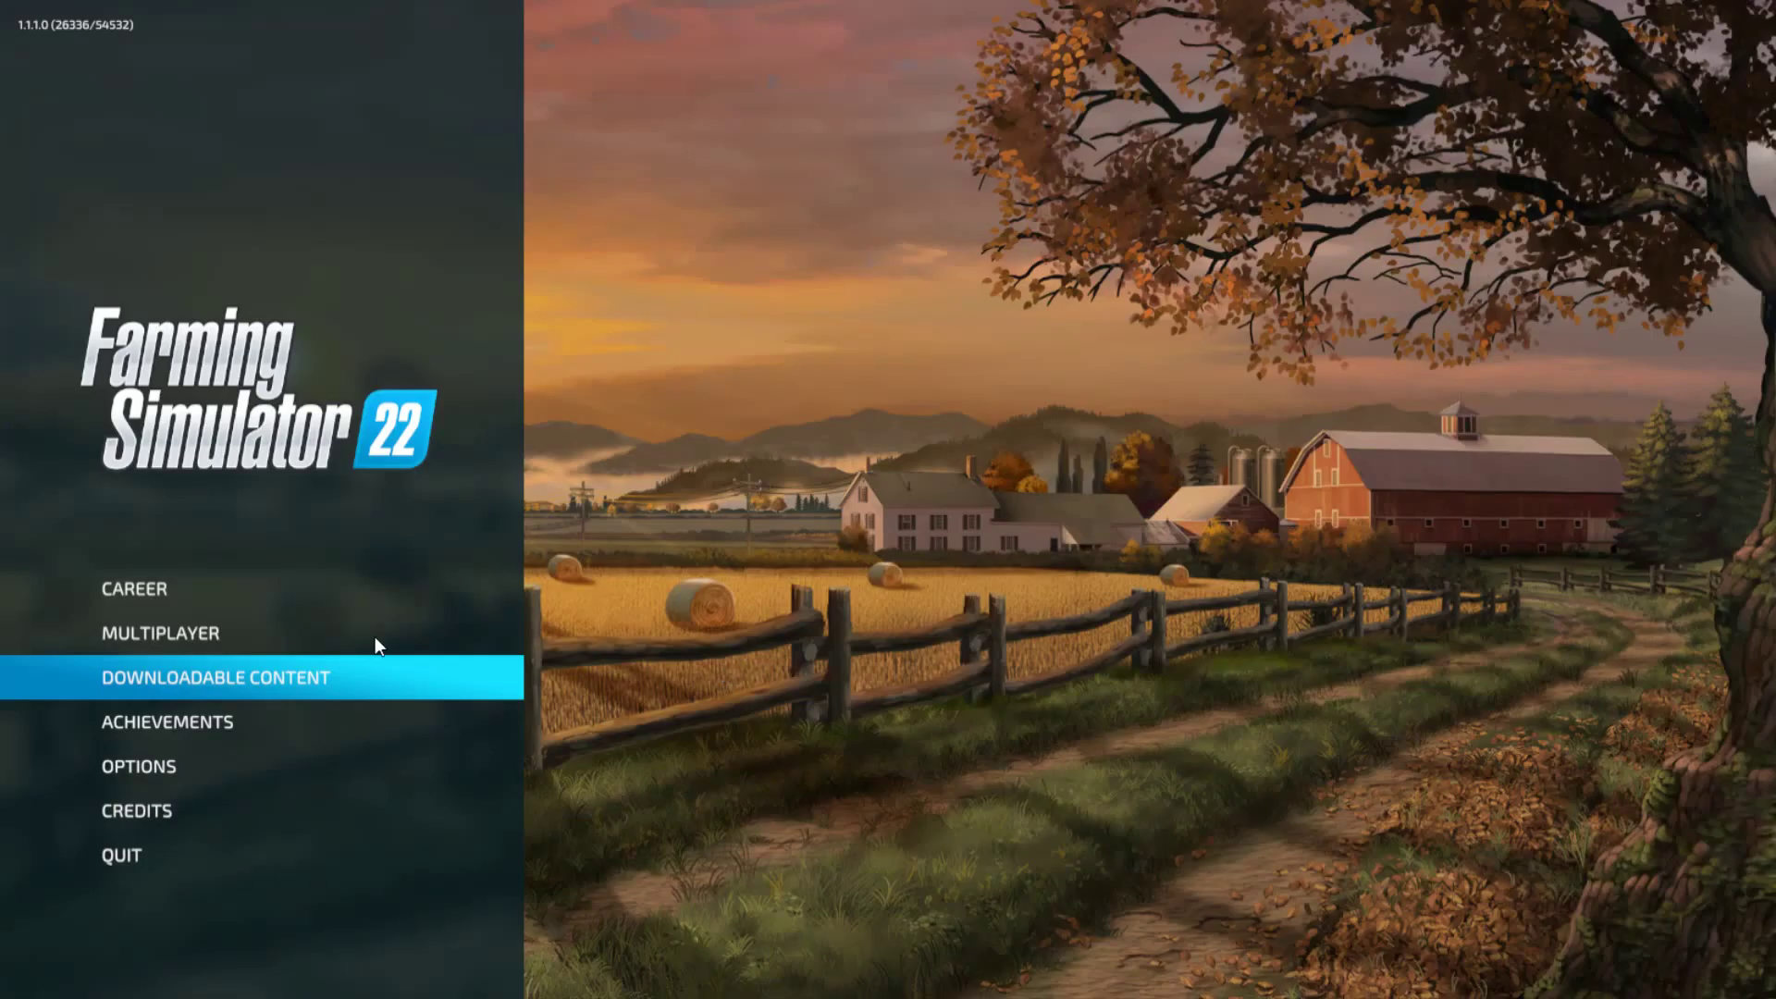
pyautogui.click(181, 858)
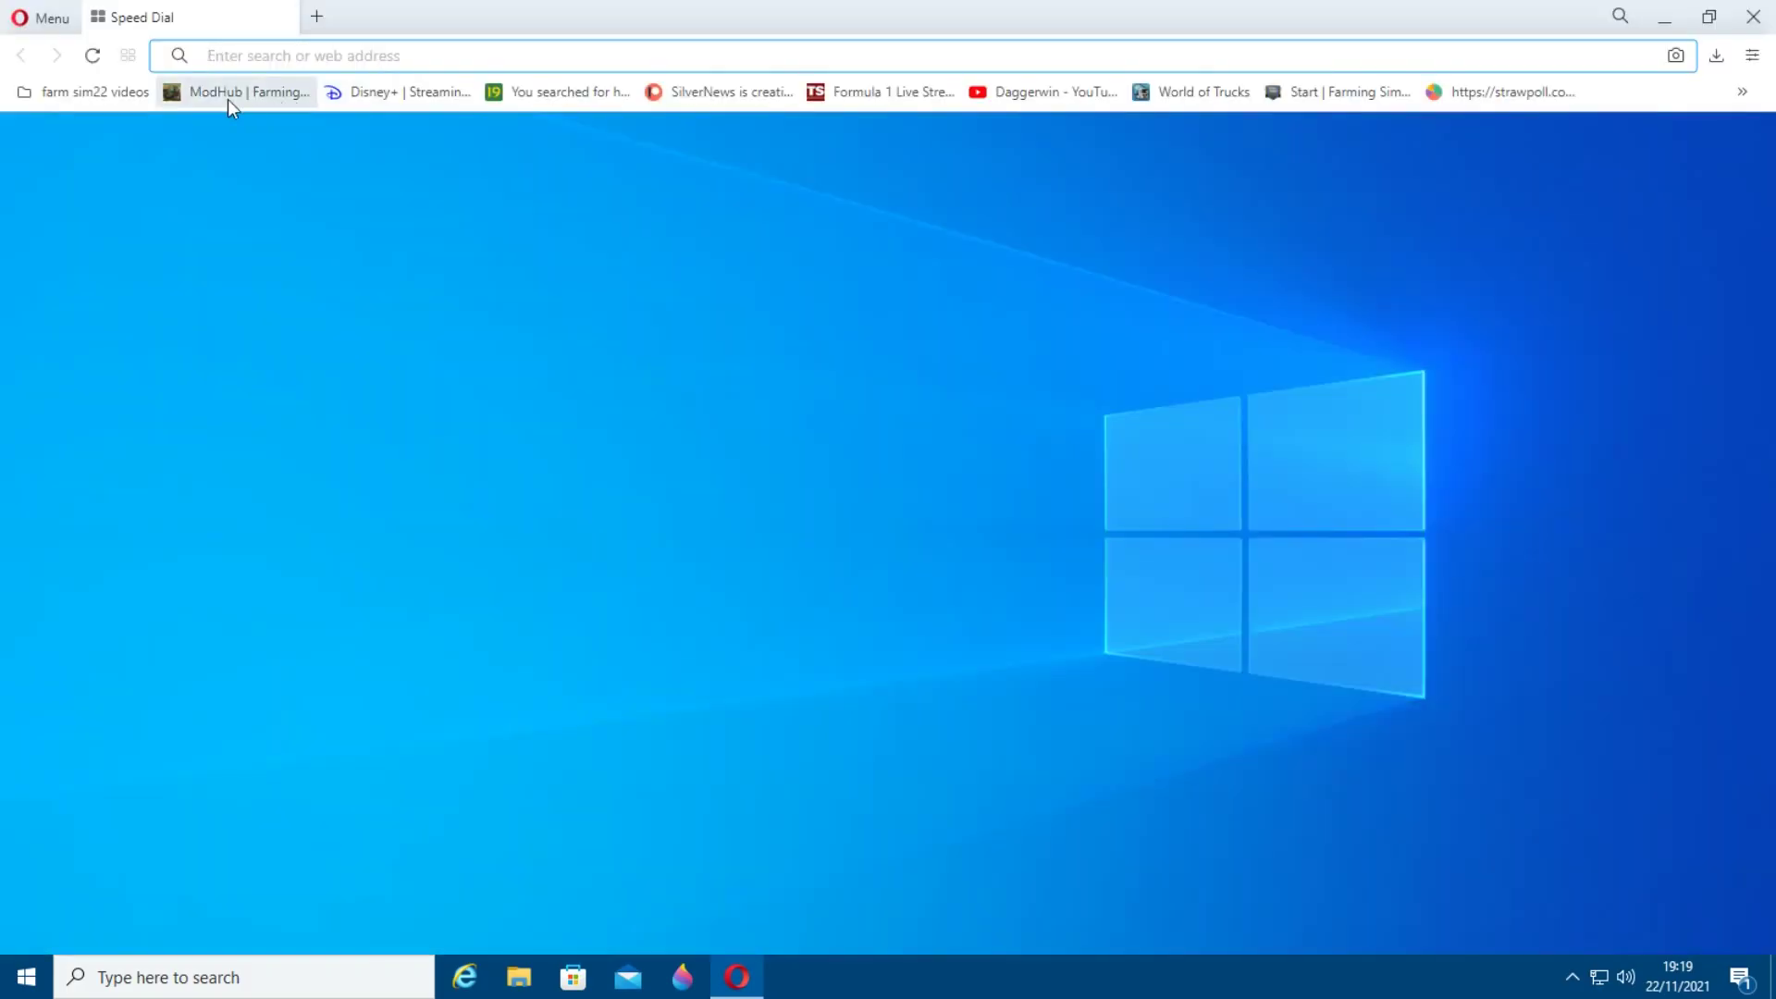
# Step: Open the ModHub website from Opera's bookmark and scroll down to PlayerActionCamera
pyautogui.click(225, 92)
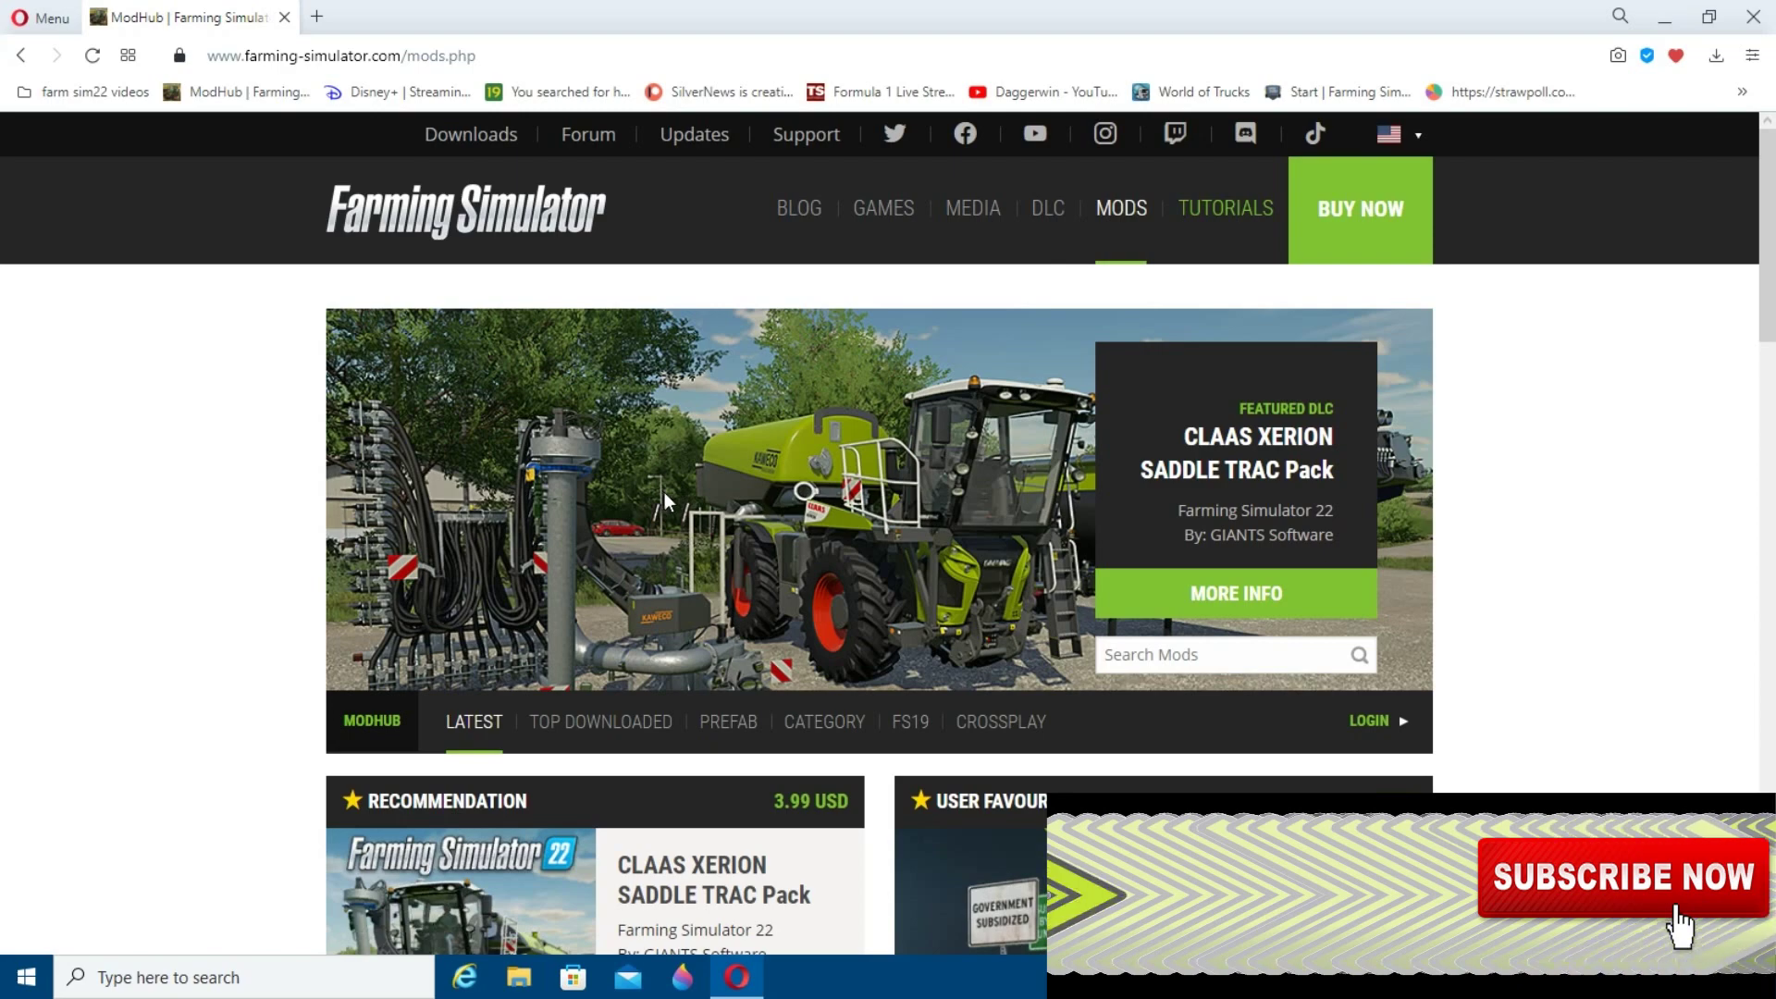
pyautogui.scroll(-5, 807, 531)
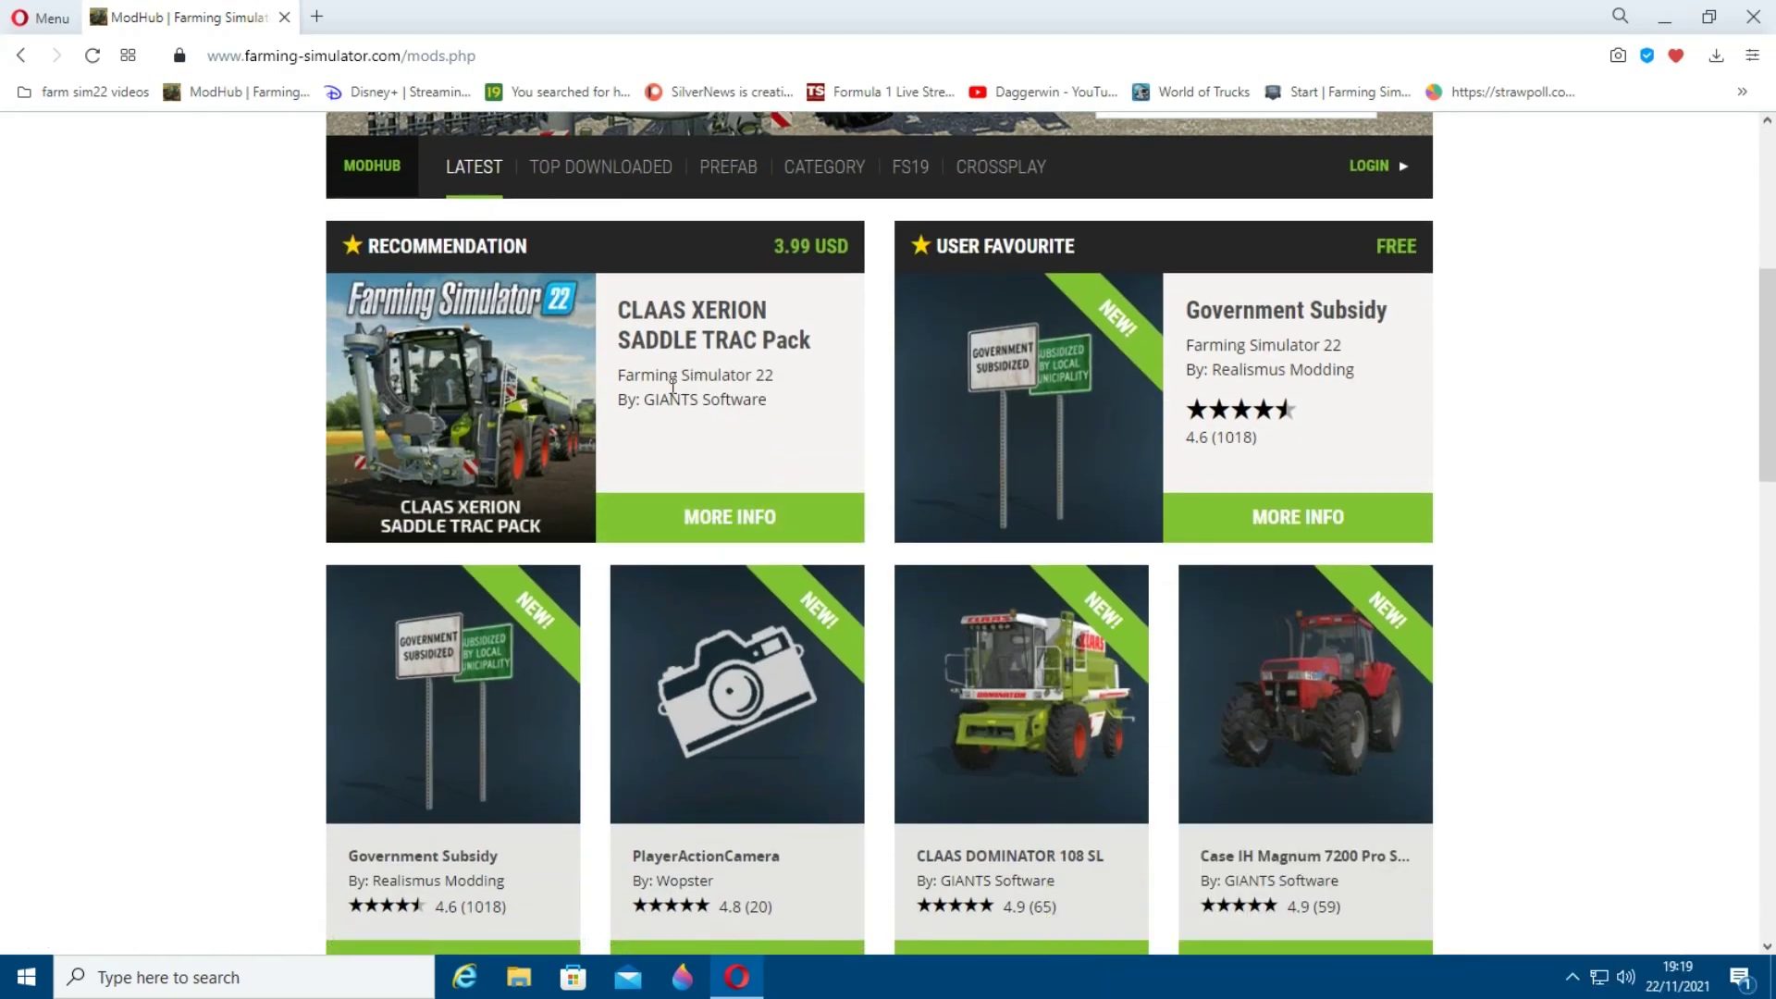
pyautogui.scroll(-2, 619, 782)
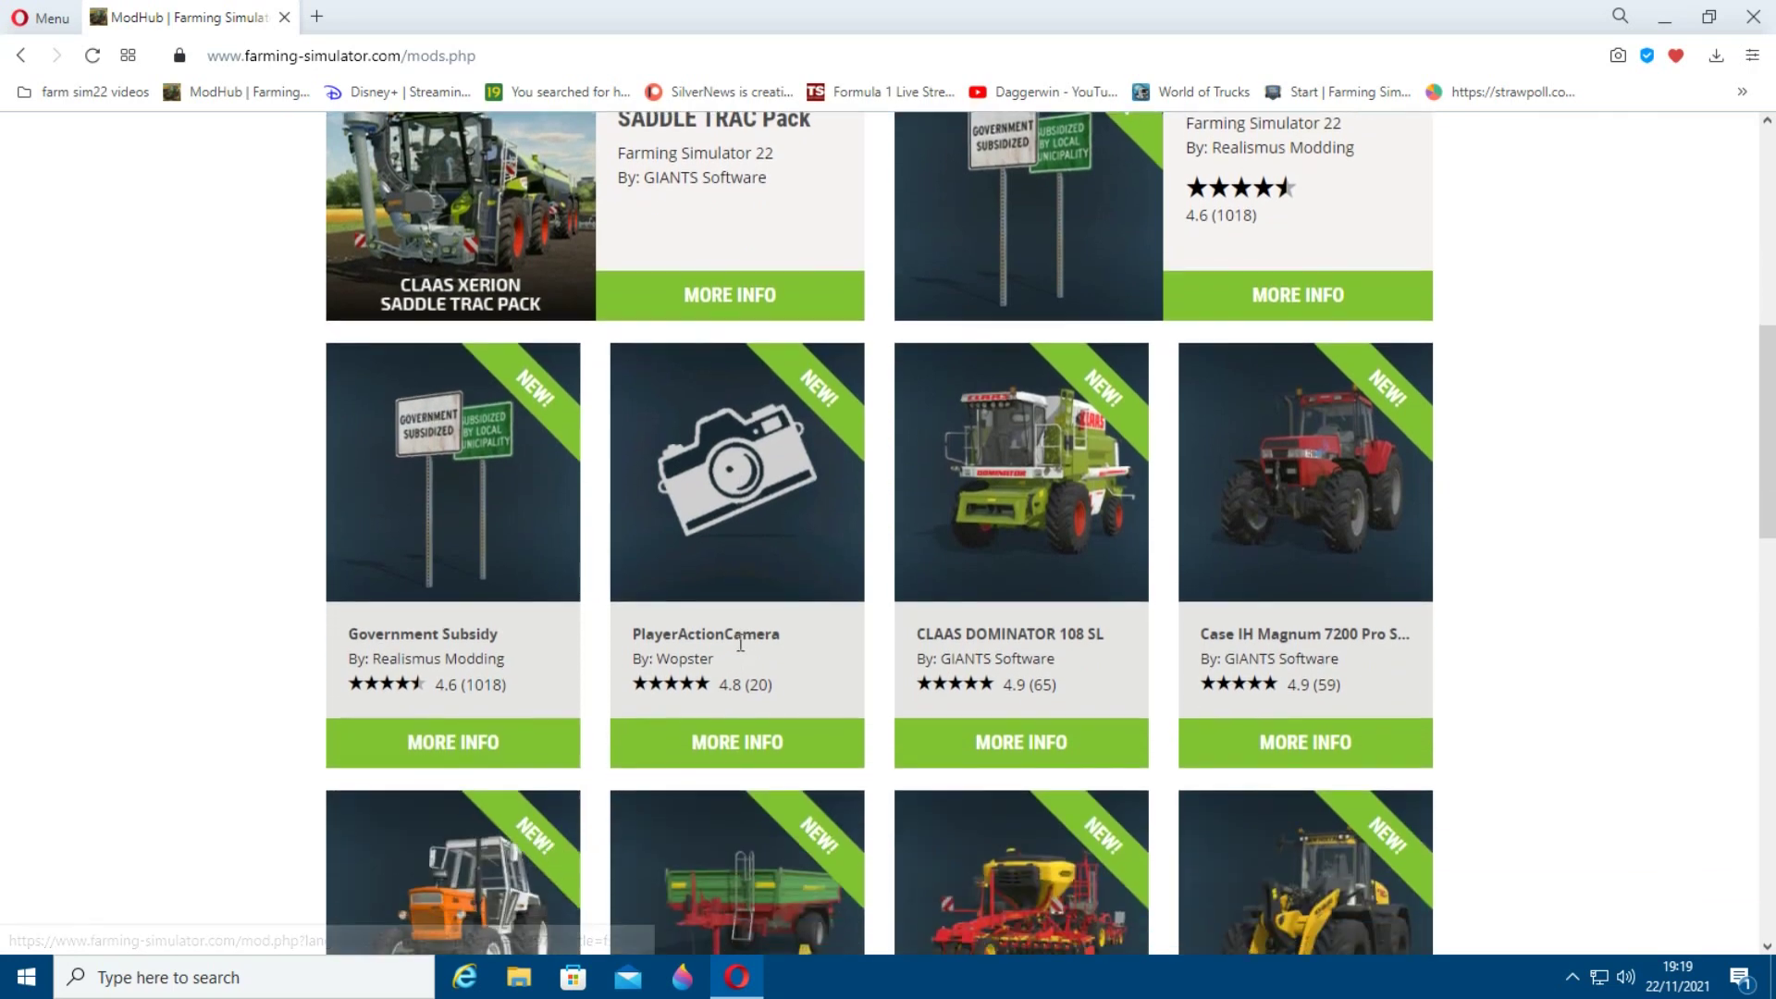
# Step: Download the PlayerActionCamera zip from its mod page and reveal it via Opera's downloads panel
pyautogui.click(750, 751)
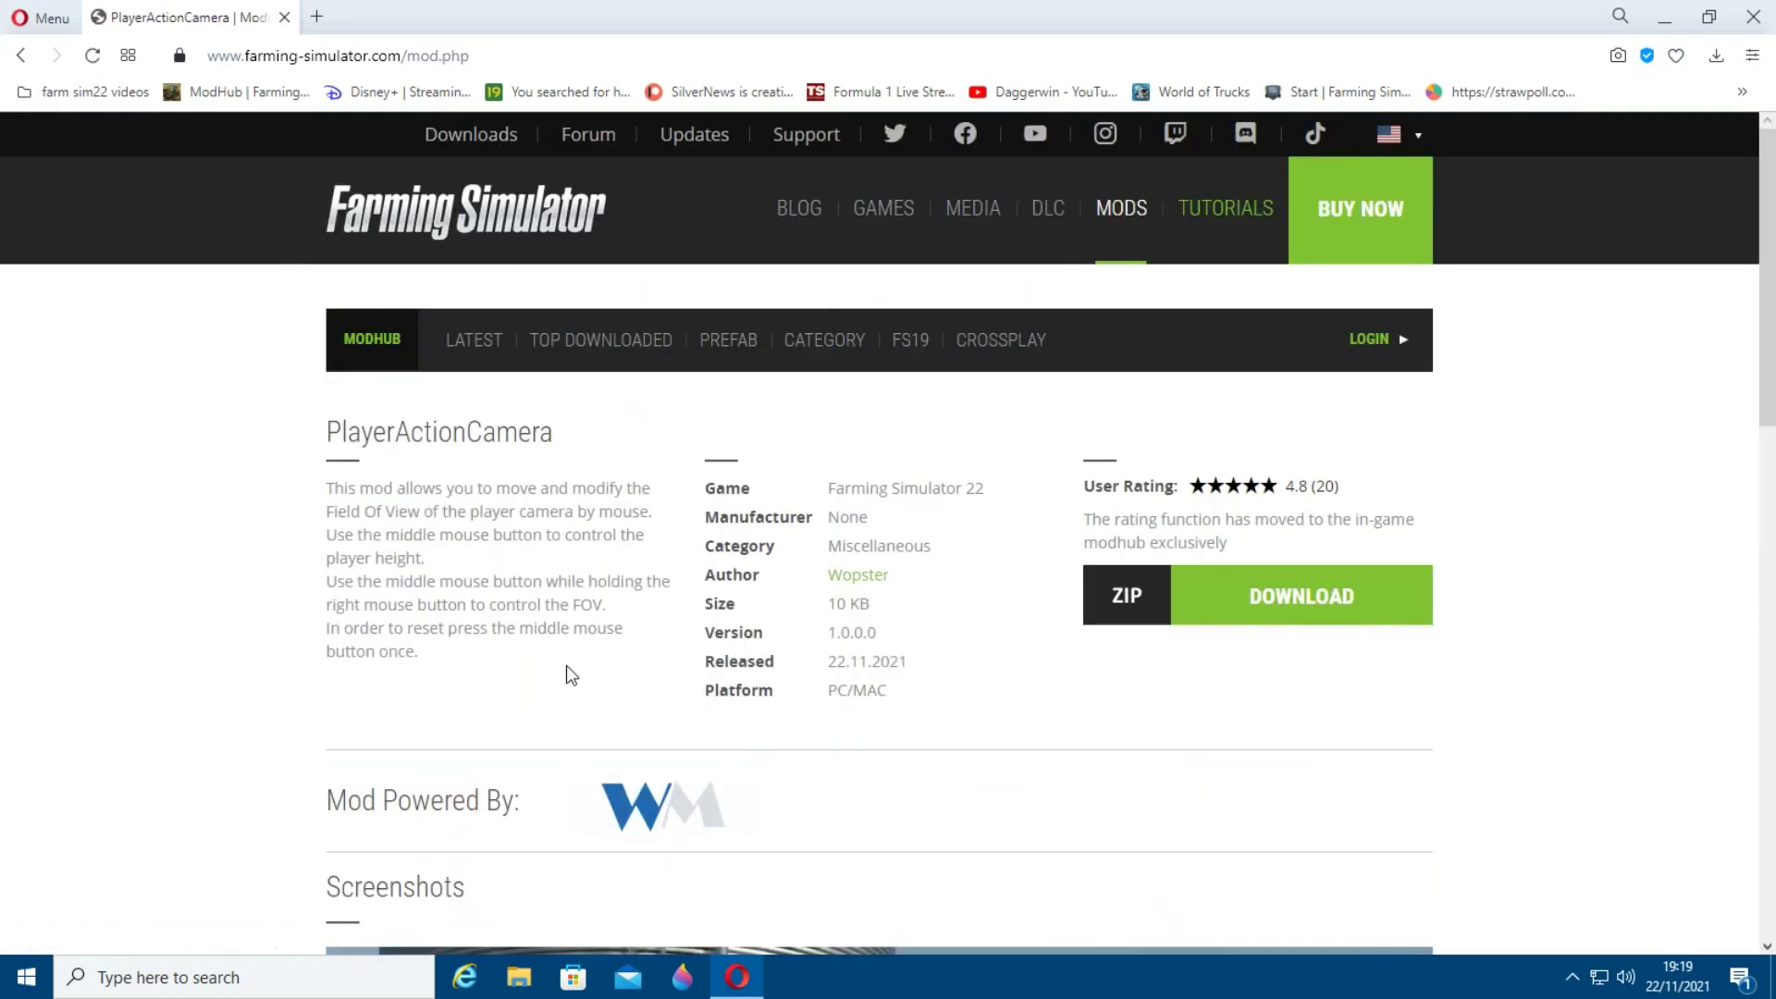
pyautogui.click(1269, 609)
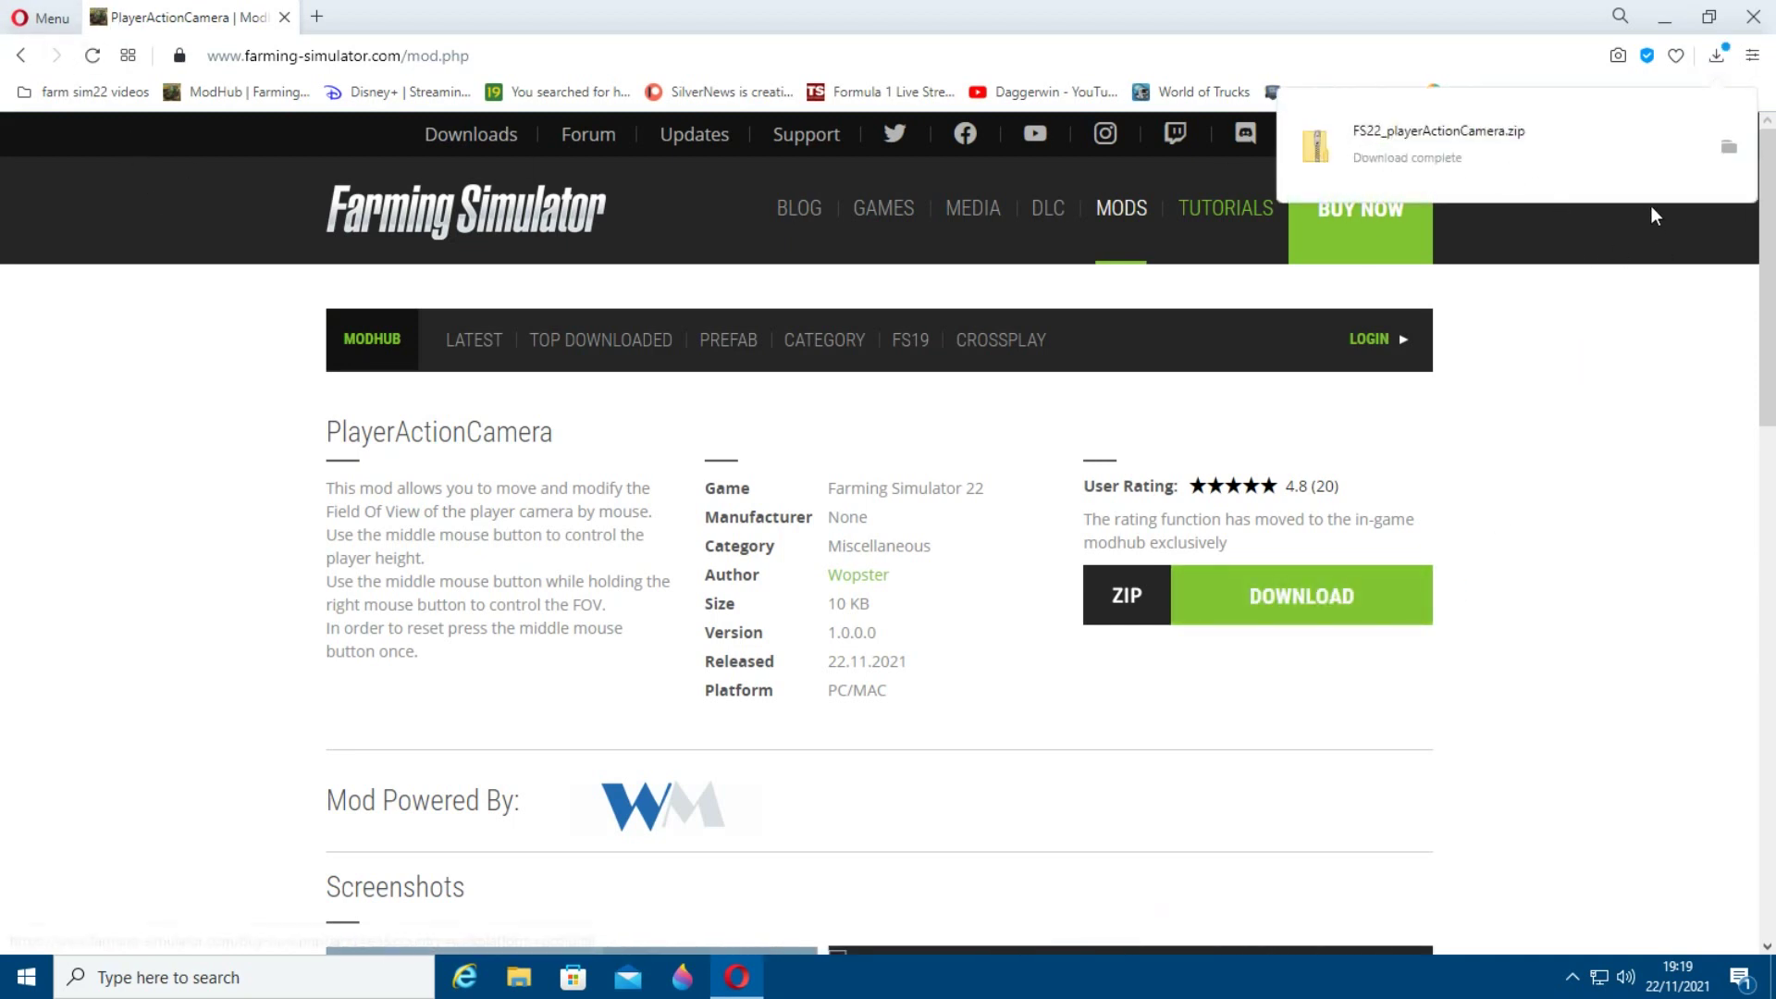
pyautogui.click(1716, 58)
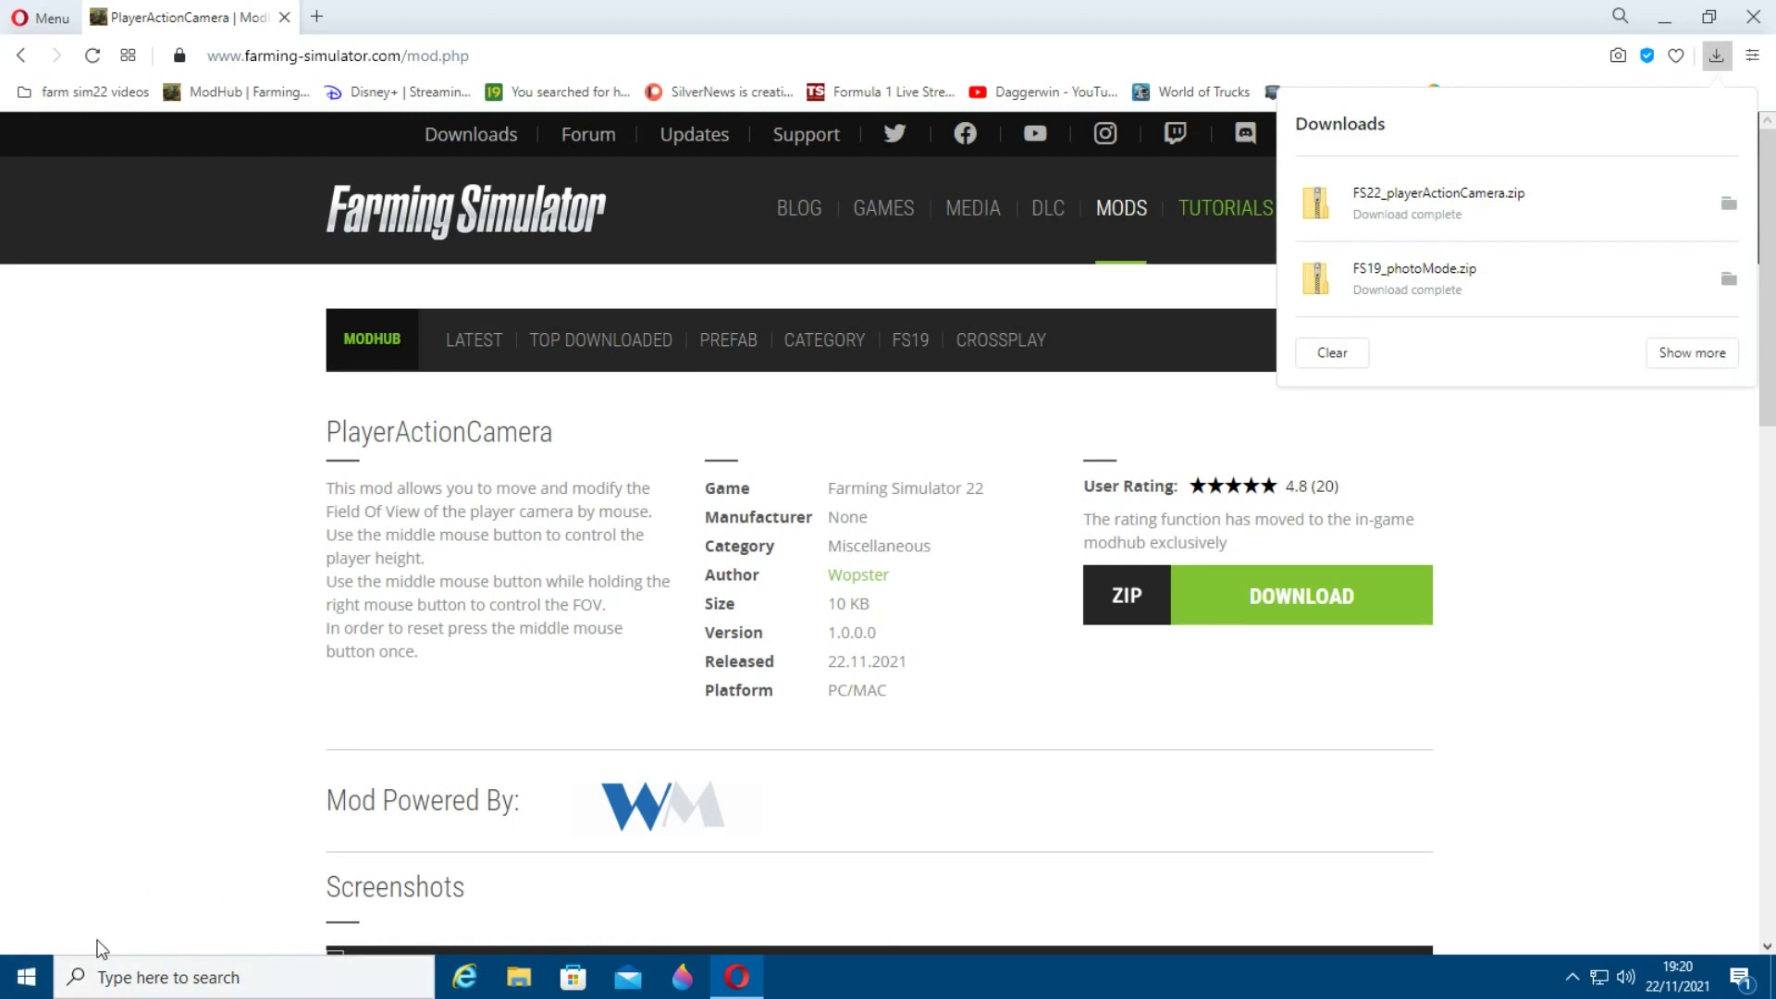
pyautogui.click(1730, 207)
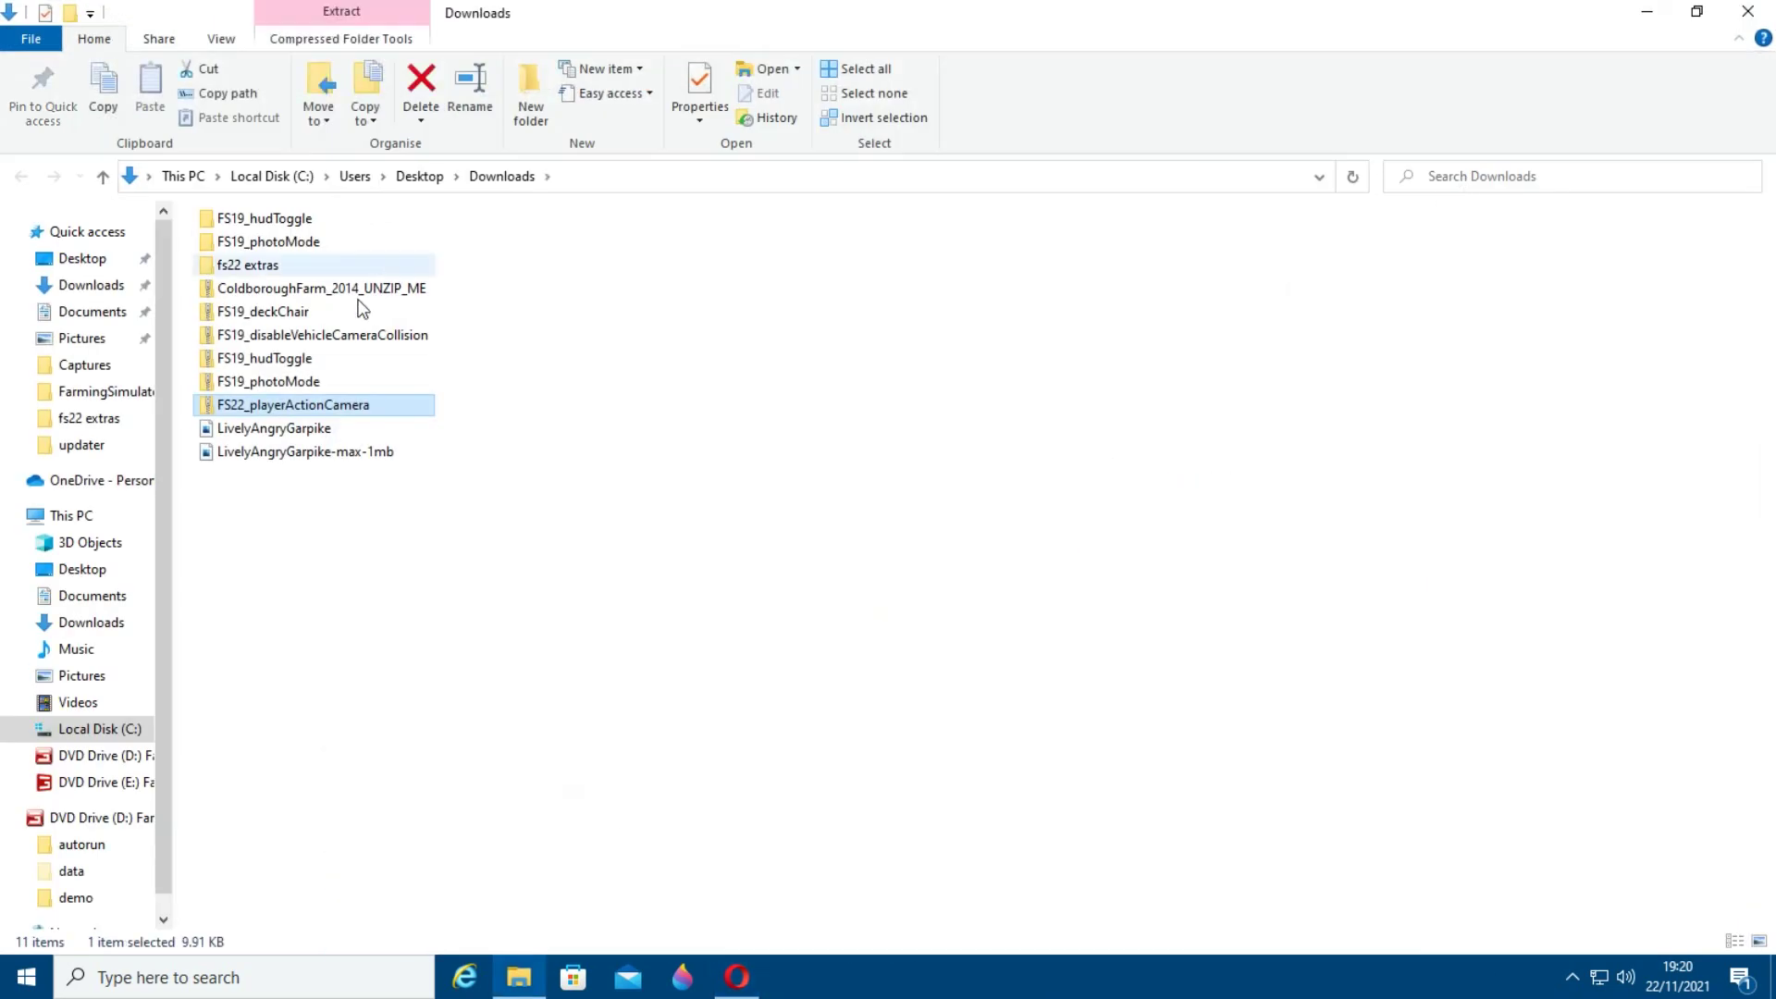
# Step: Check the Downloads folder's full path, then close File Explorer and minimize Opera
pyautogui.click(575, 176)
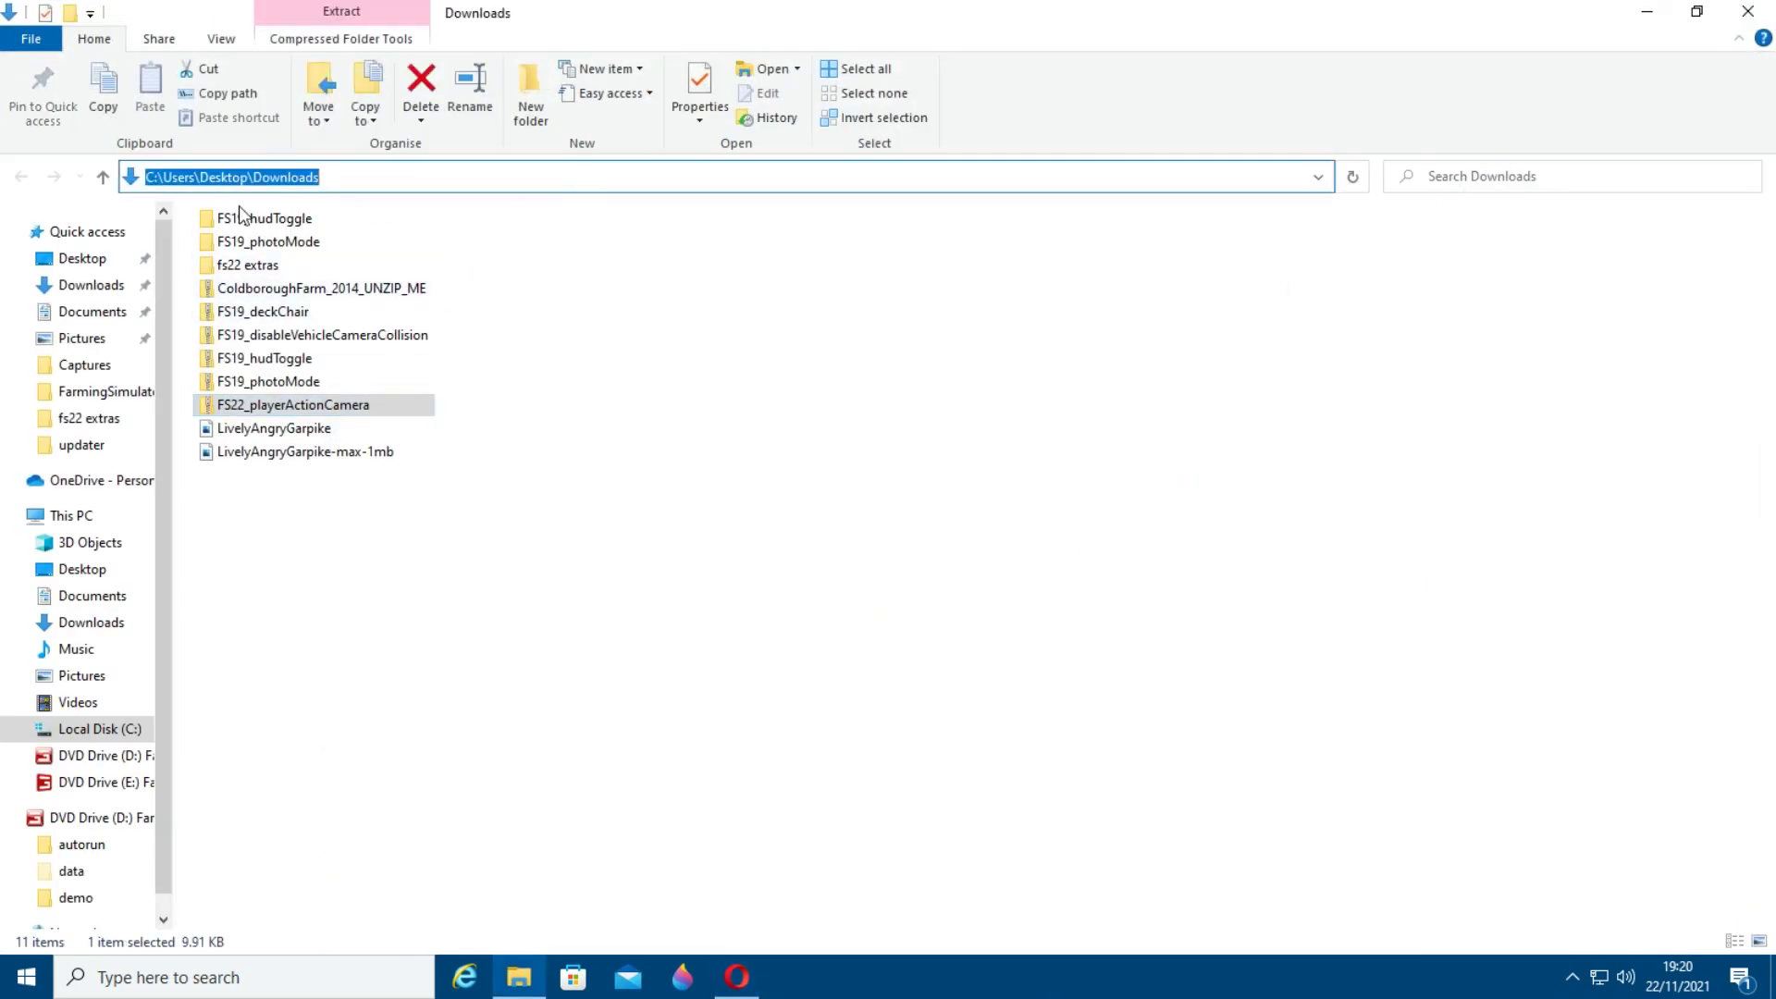
pyautogui.click(1747, 11)
pyautogui.click(1751, 11)
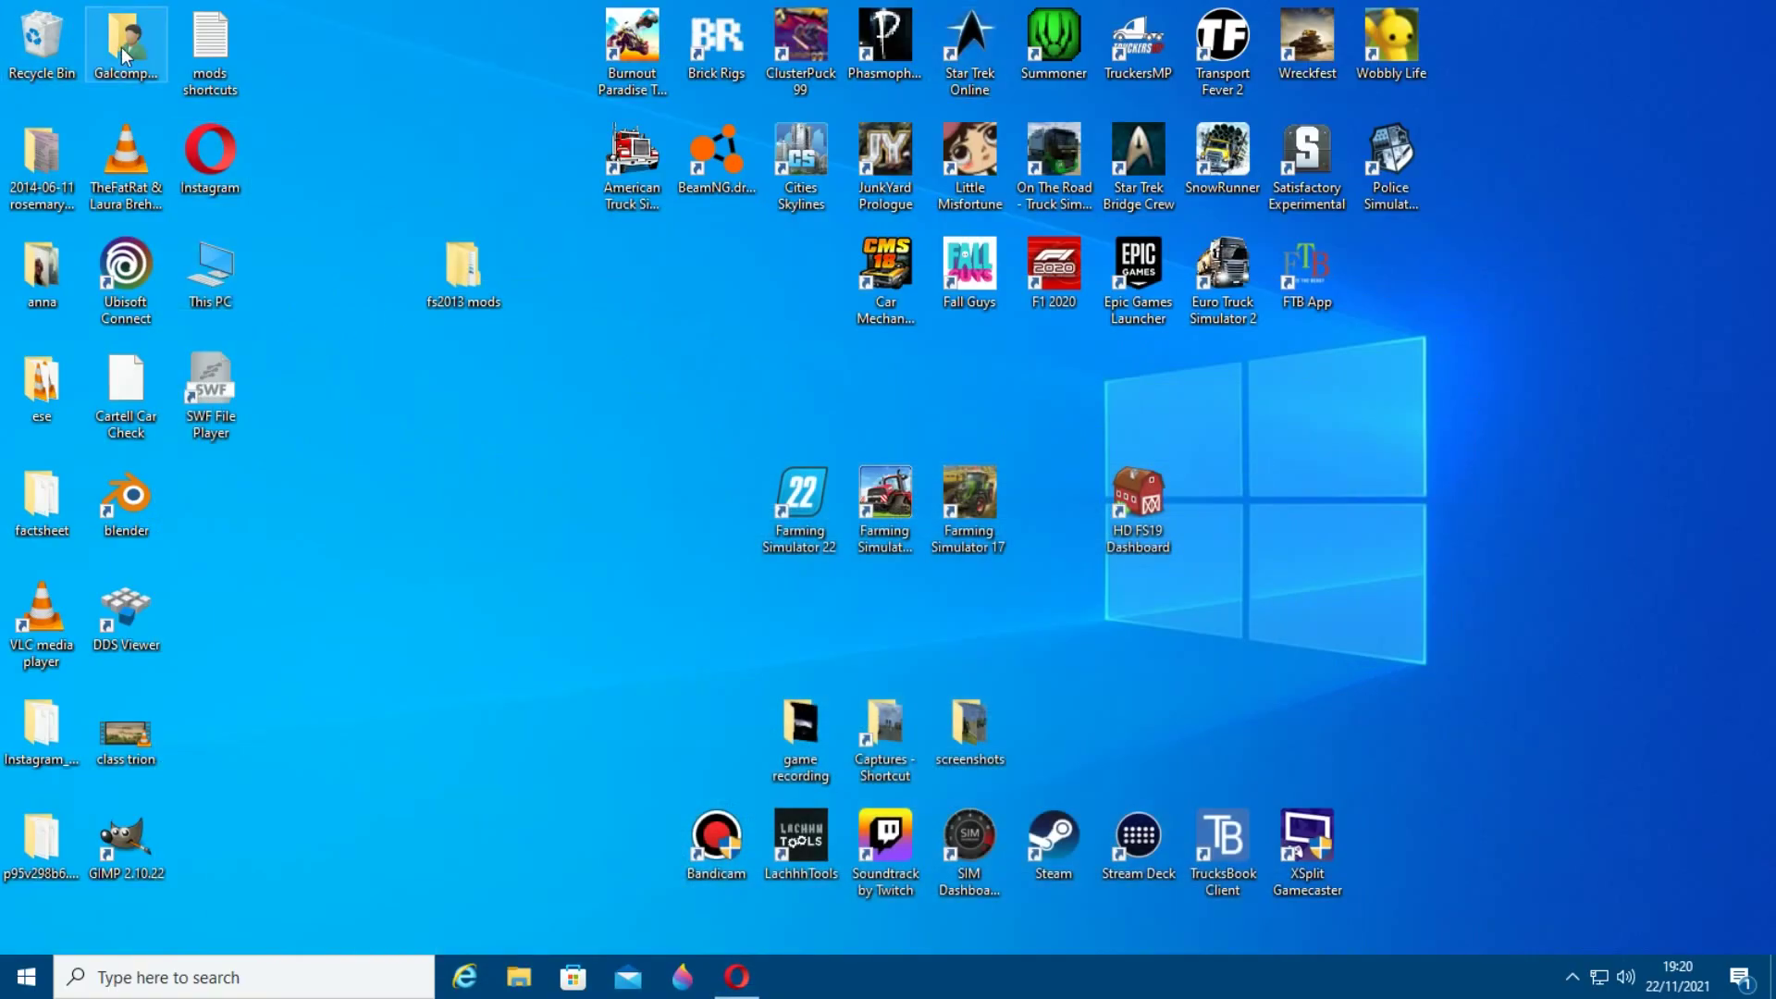
# Step: Reopen Downloads, select FS22_playerActionCamera, and return to Opera's address bar
pyautogui.click(516, 983)
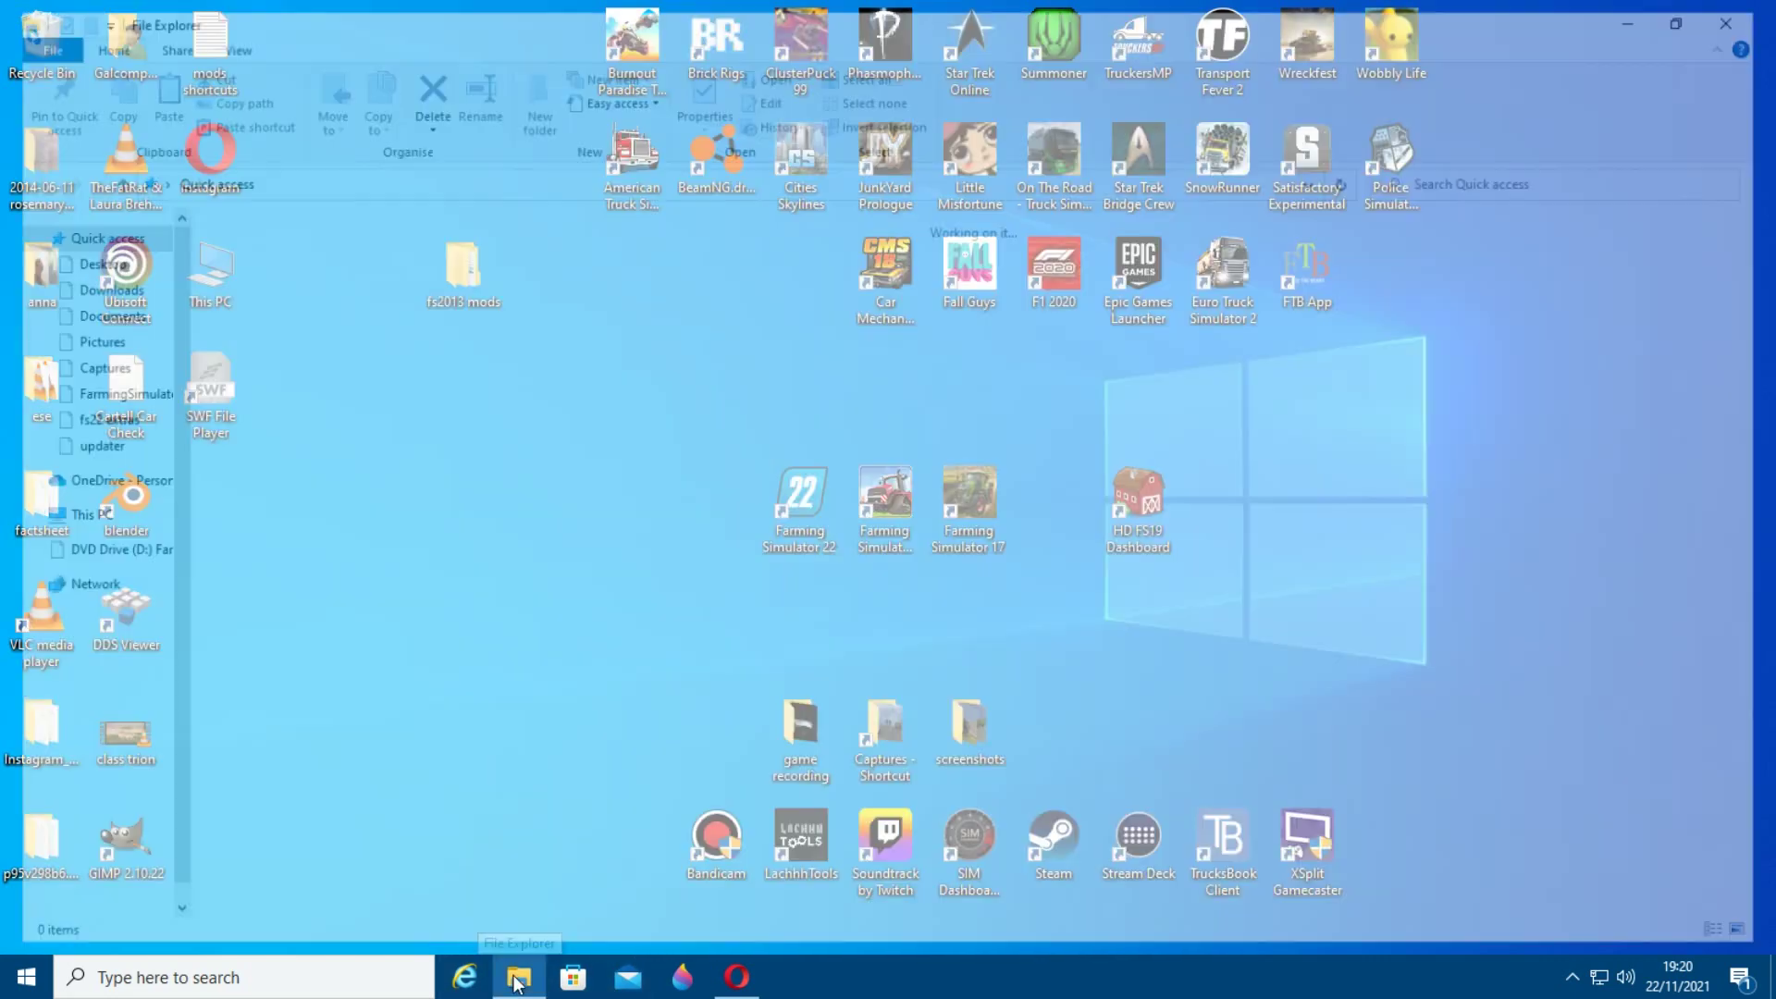
pyautogui.click(85, 285)
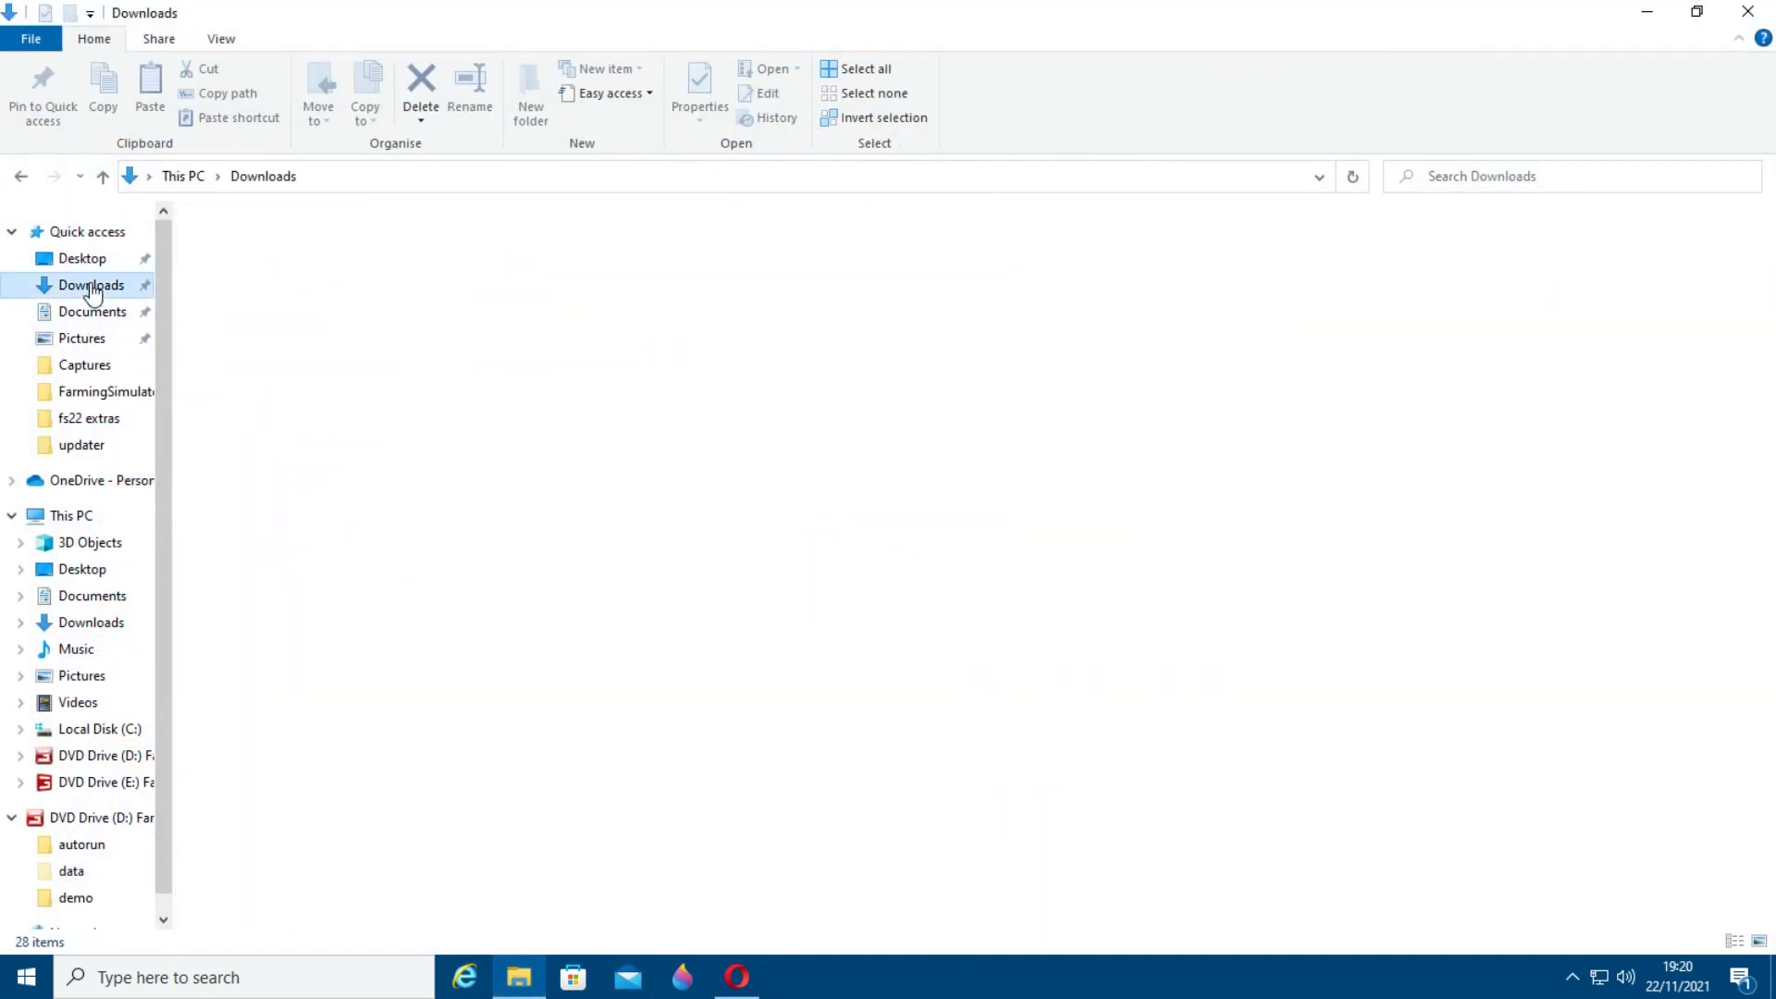
pyautogui.click(338, 257)
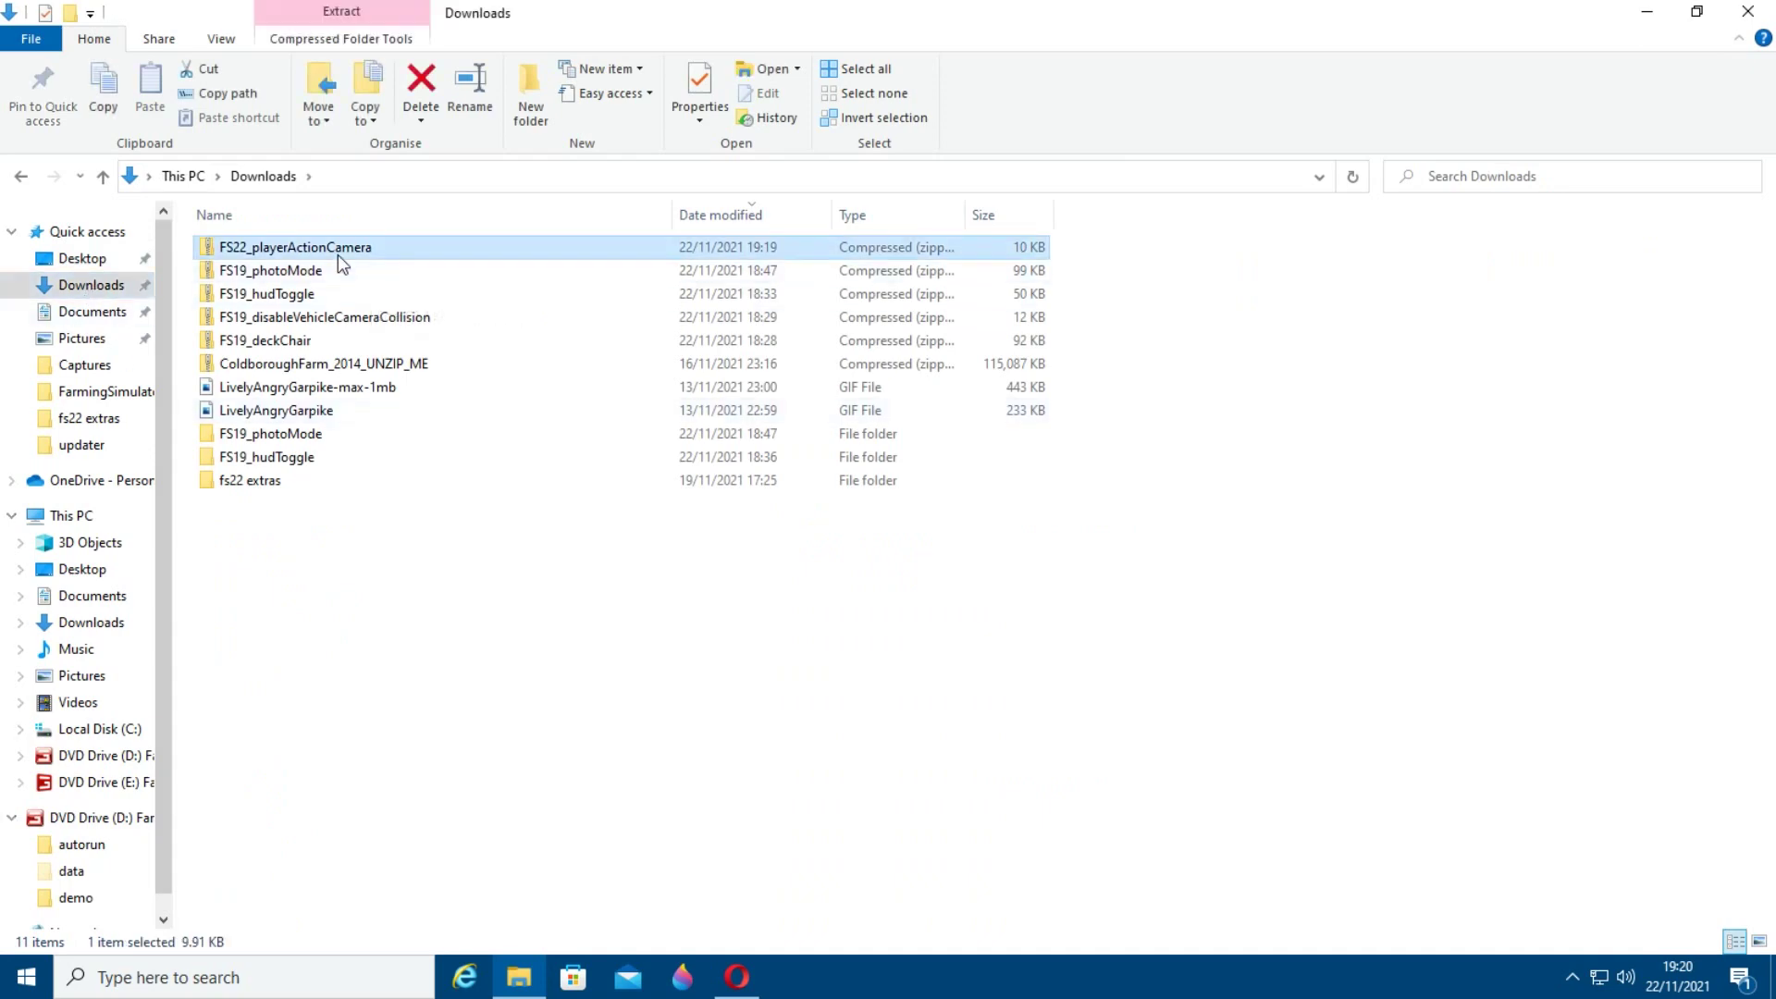
pyautogui.click(737, 976)
pyautogui.click(389, 55)
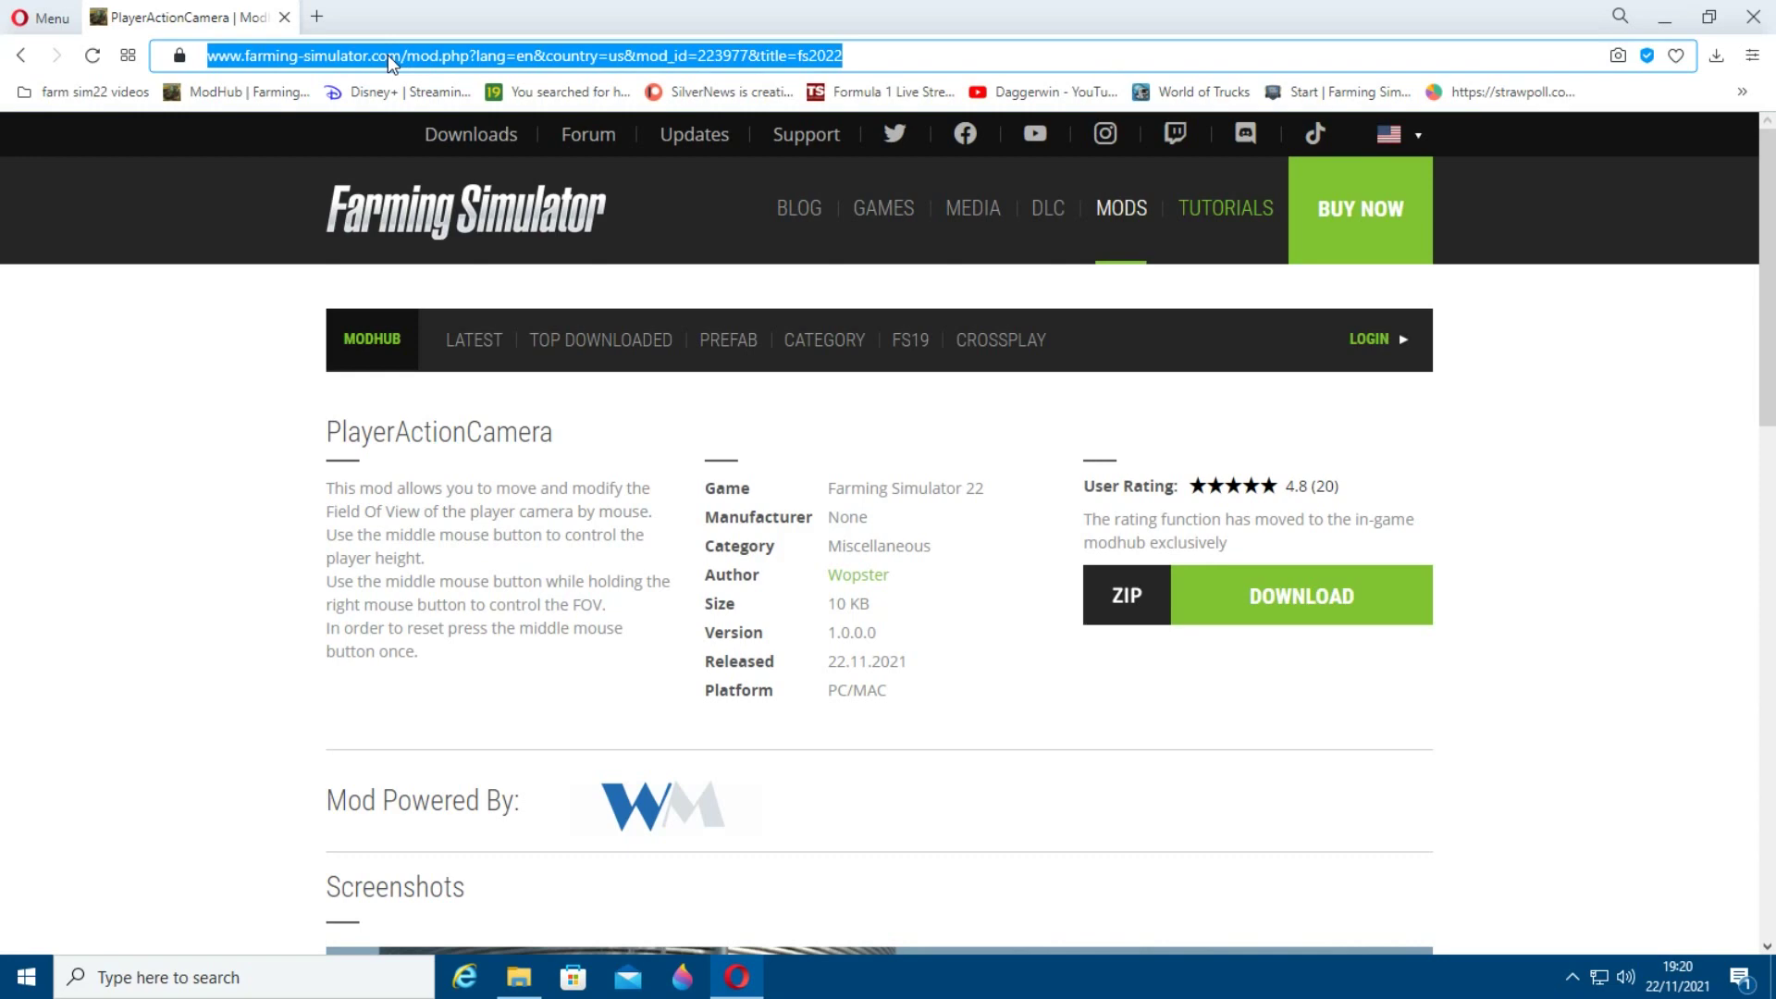
# Step: Go to Simply Safe Mods and open FS19 – The Eastern Shore USA from its Farming Simulator 22 mods
pyautogui.write('simplysafemods.com')
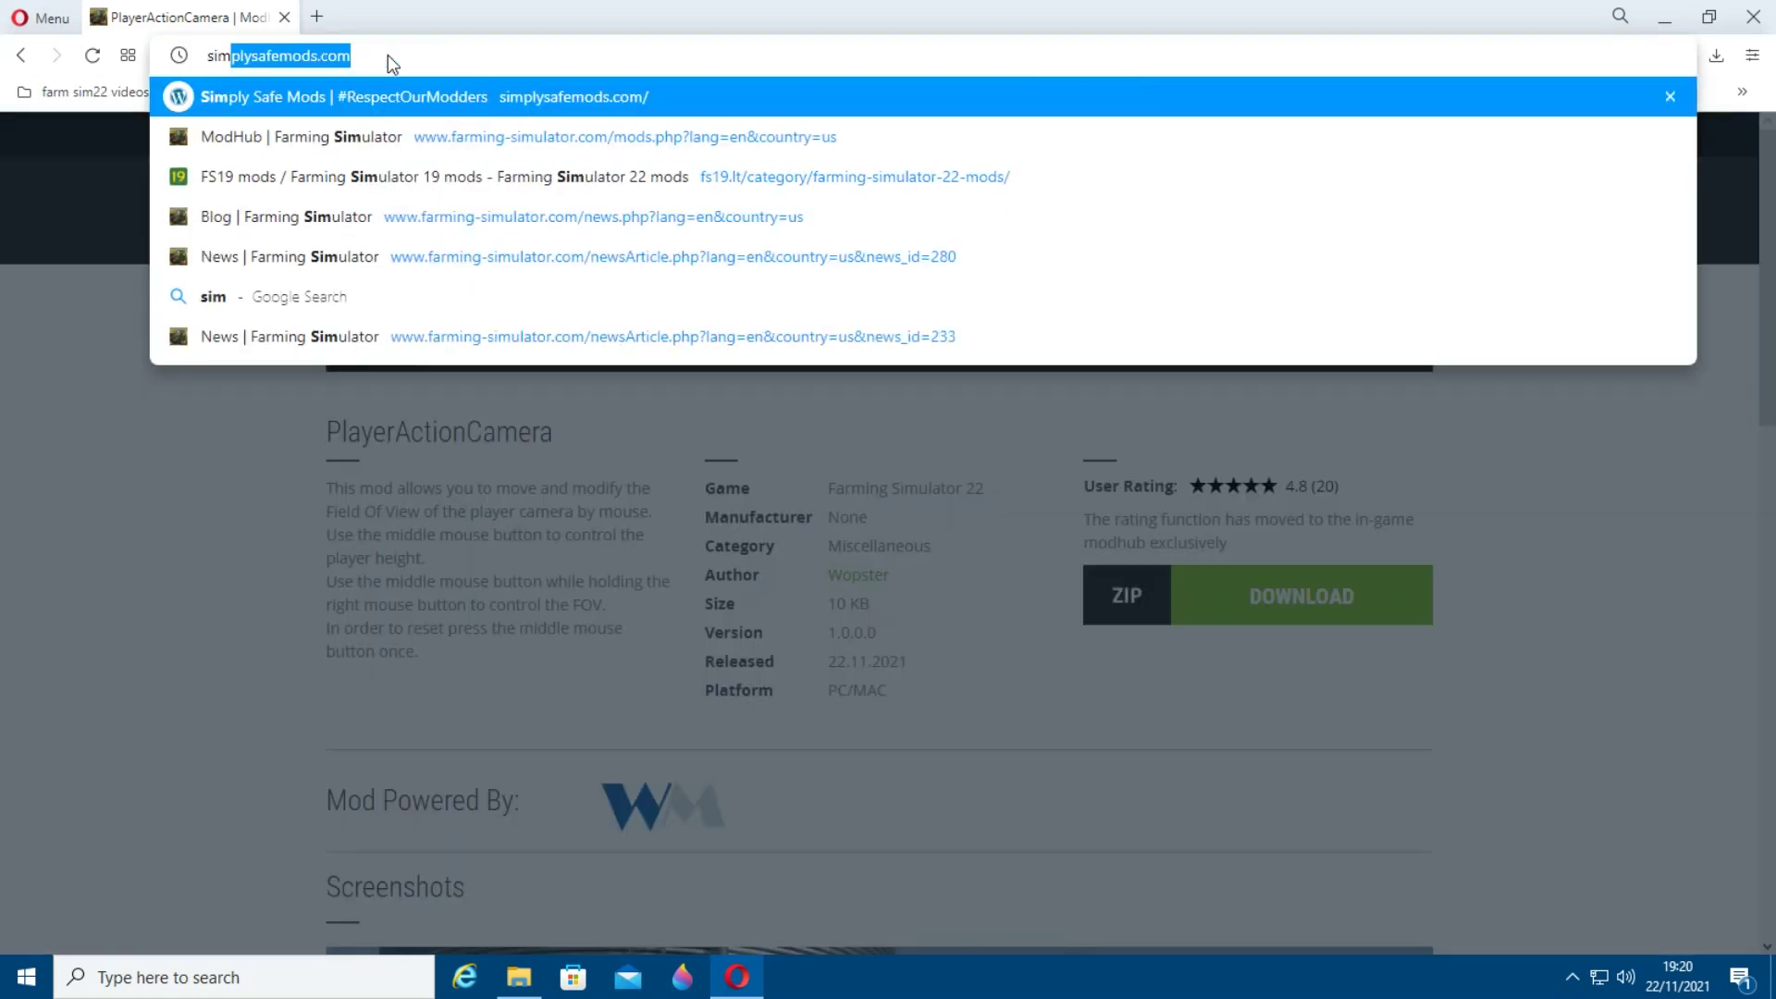
pyautogui.press('Return')
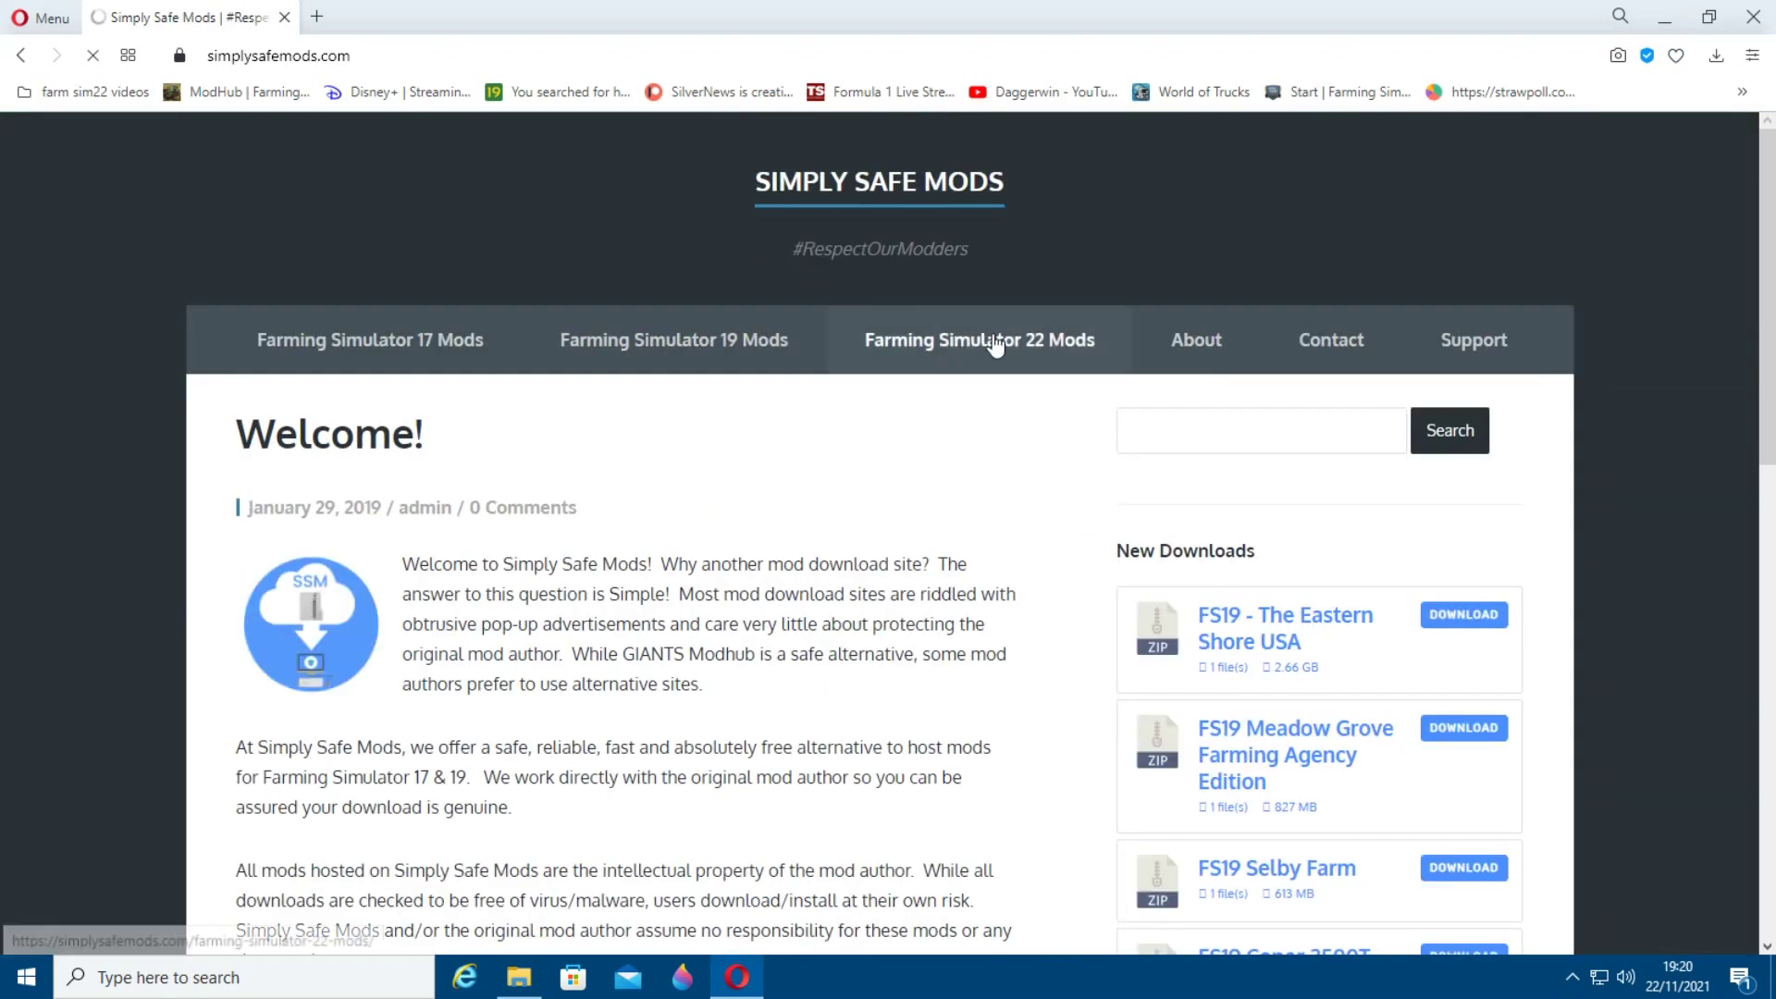
pyautogui.click(995, 347)
pyautogui.scroll(-5, 231, 619)
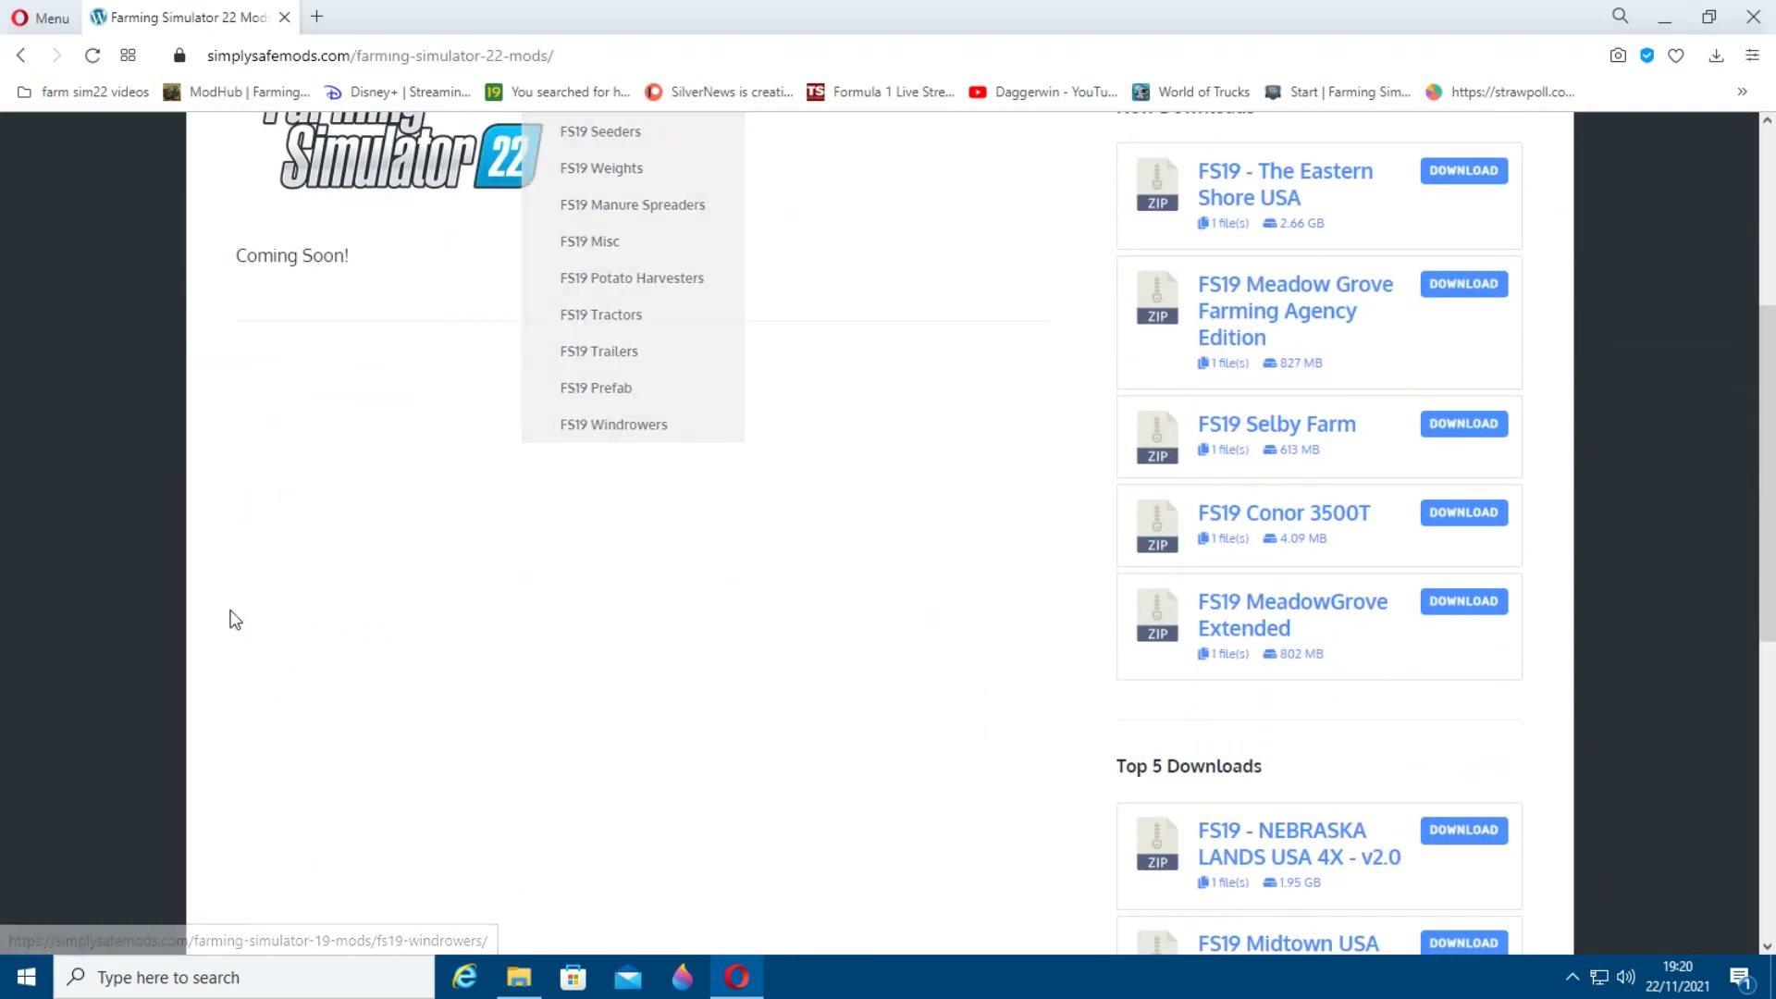
pyautogui.scroll(4, 781, 591)
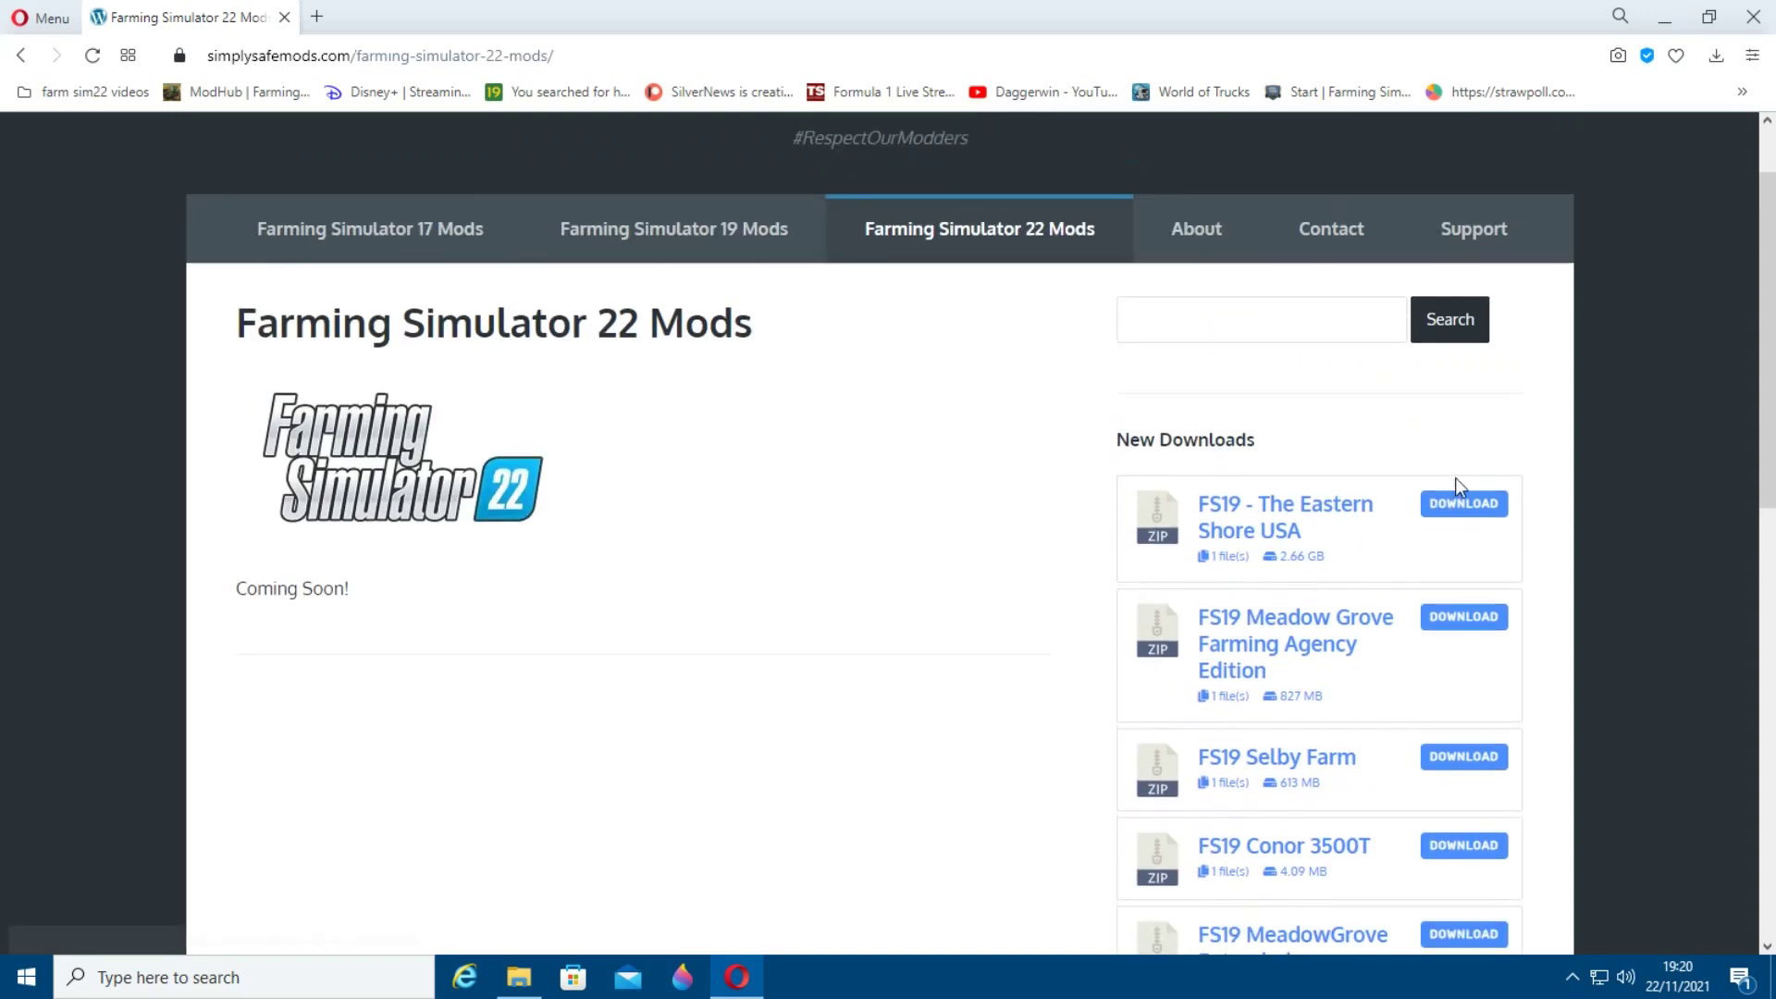
pyautogui.click(1267, 535)
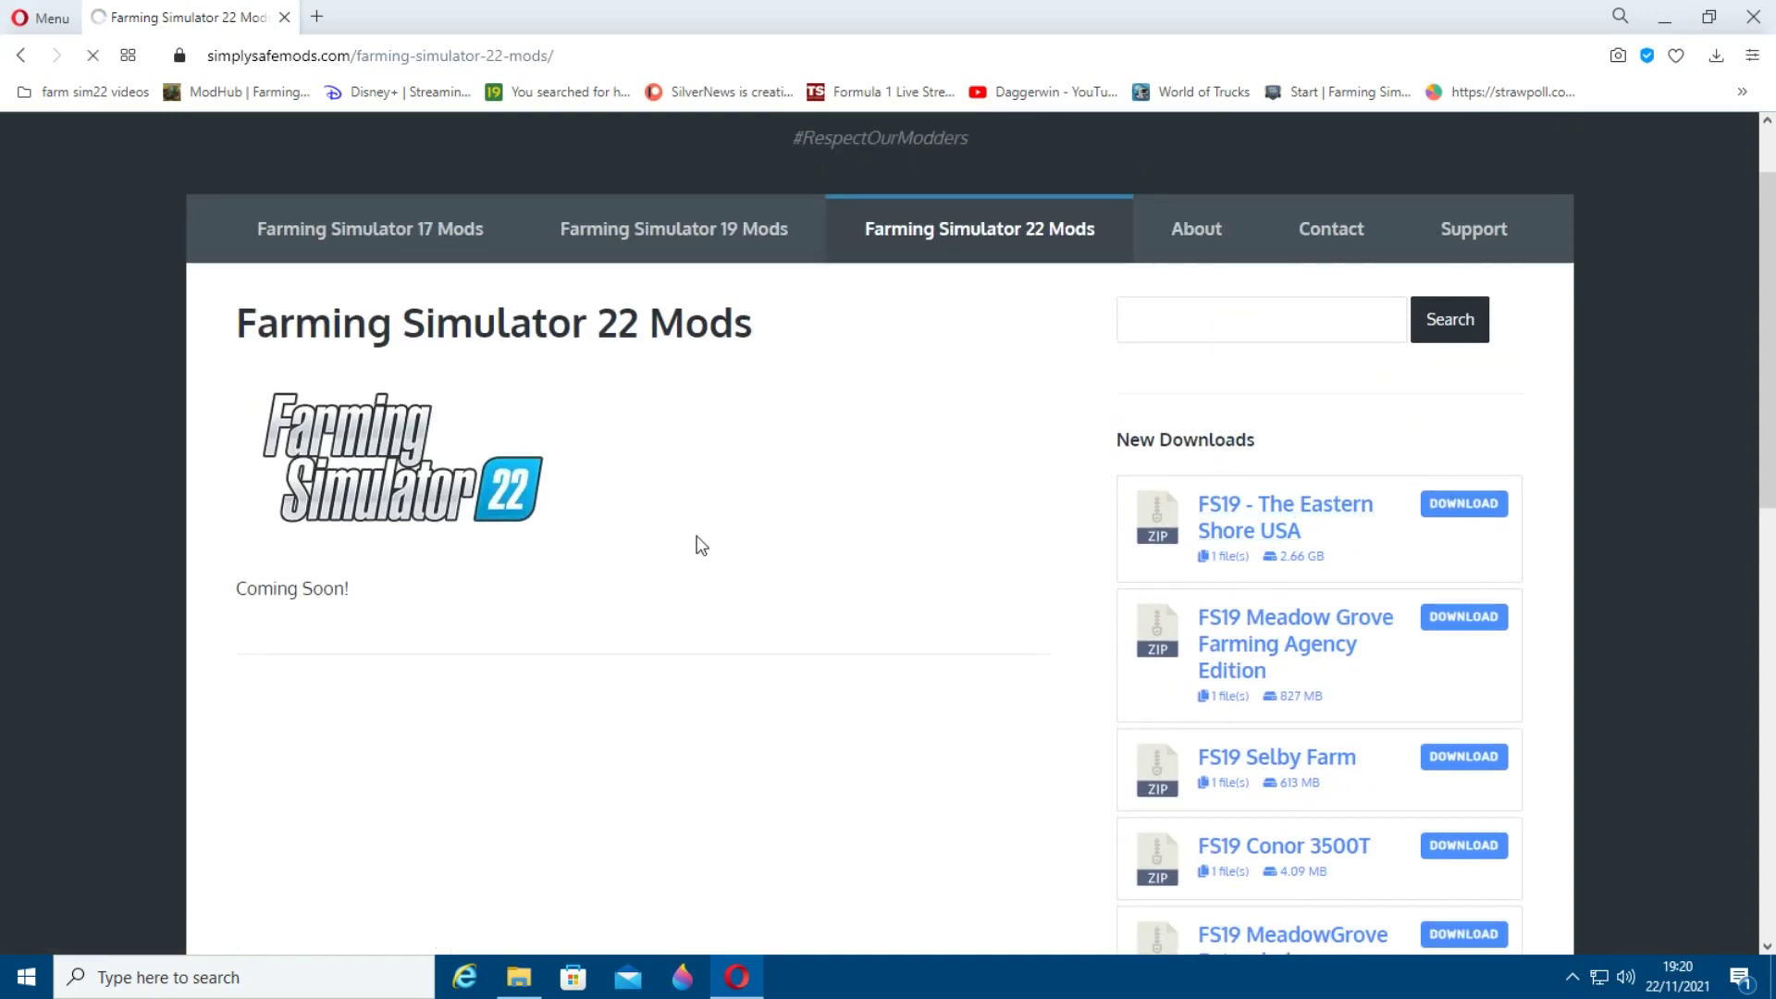
# Step: Agree to the terms, start then cancel the Eastern Shore map download, and close Opera
pyautogui.scroll(-4, 472, 450)
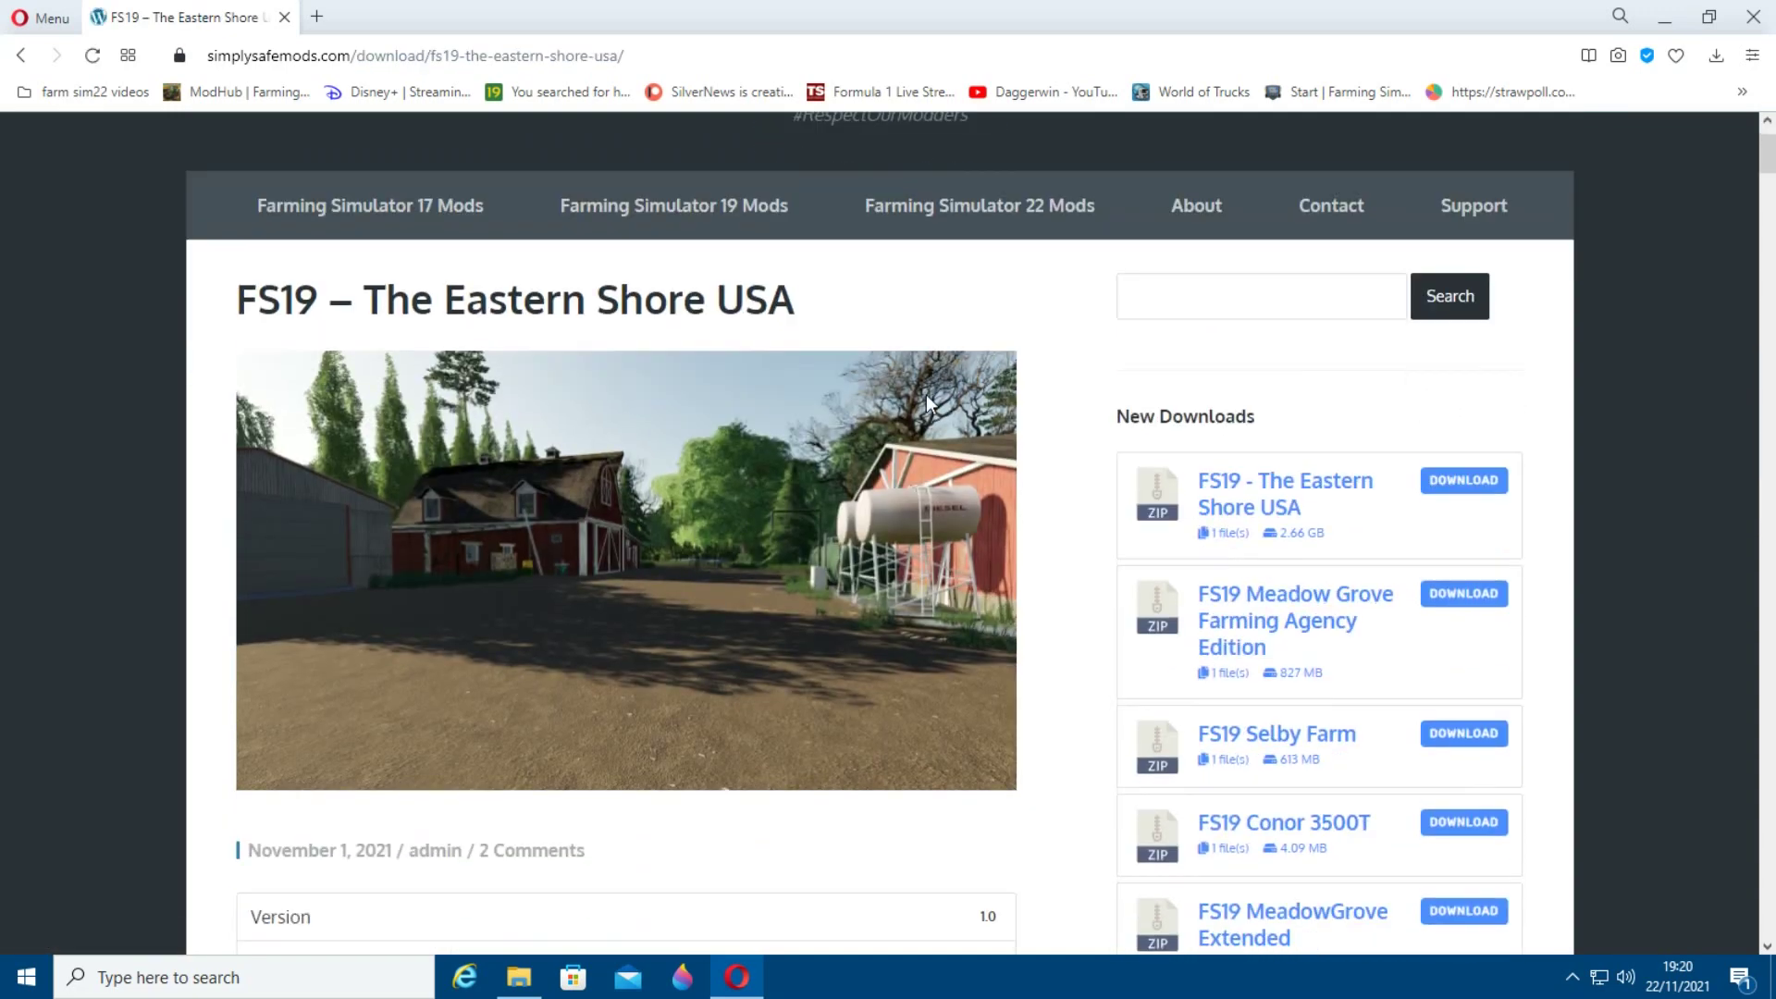
pyautogui.scroll(4, 679, 490)
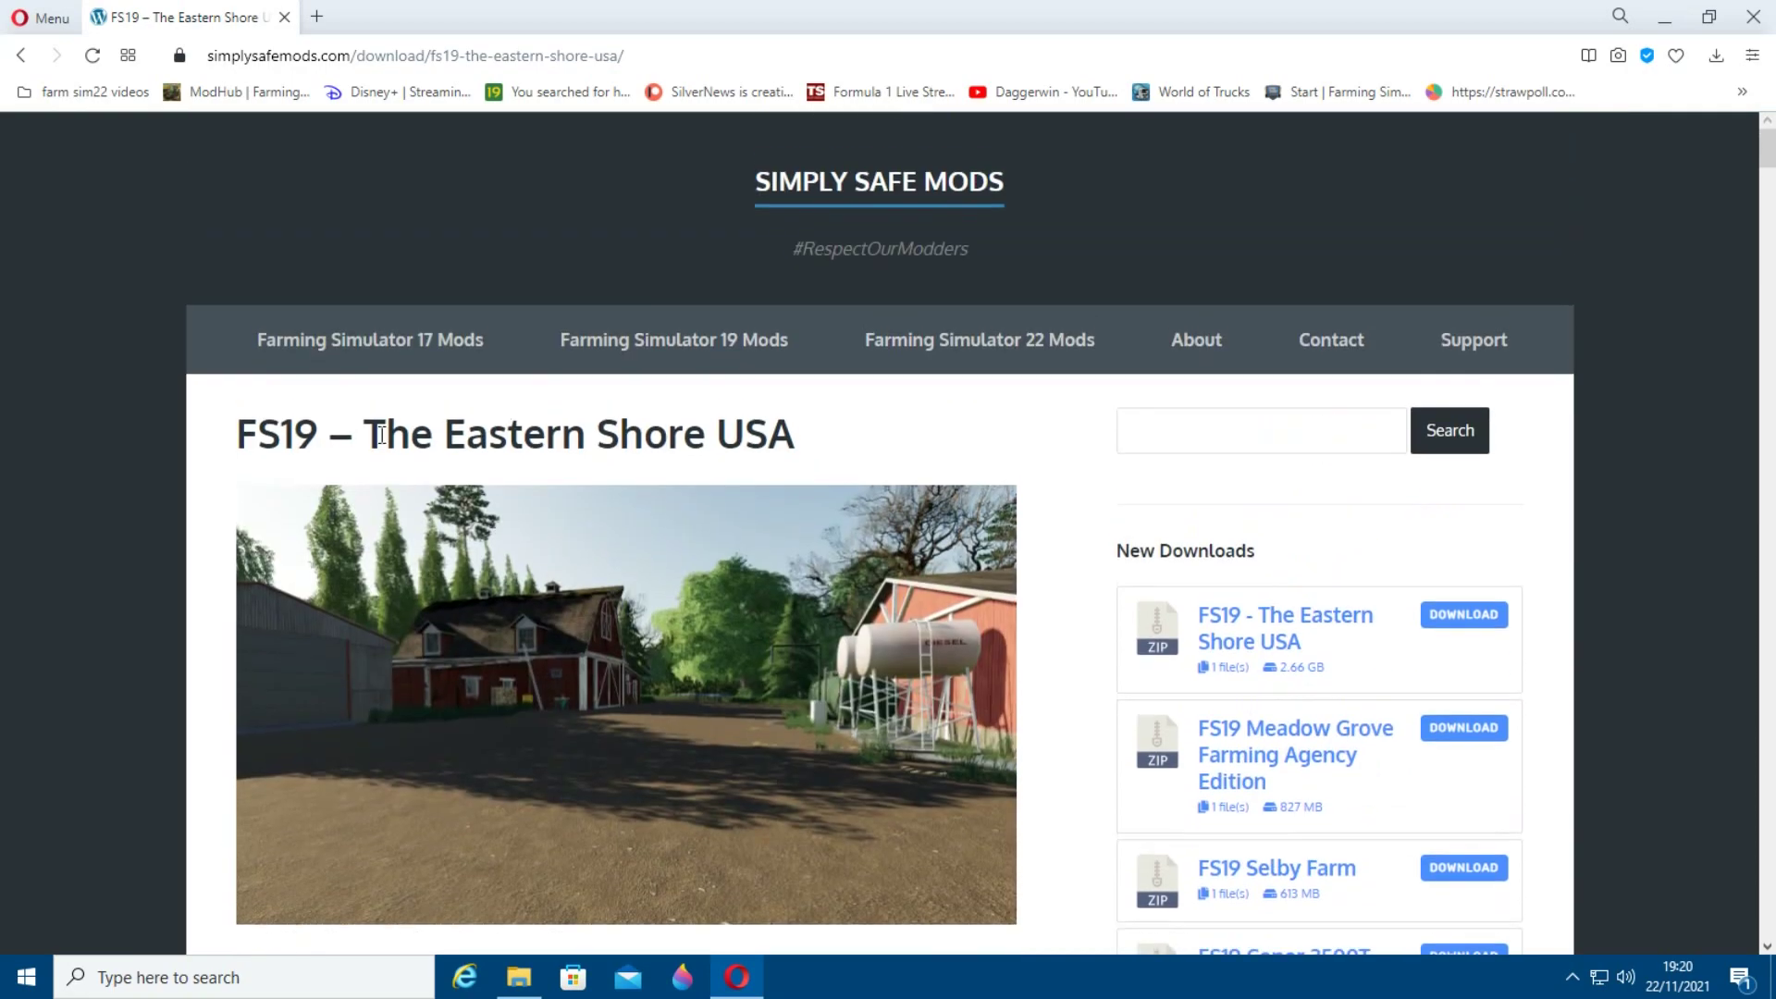
pyautogui.scroll(-10, 442, 526)
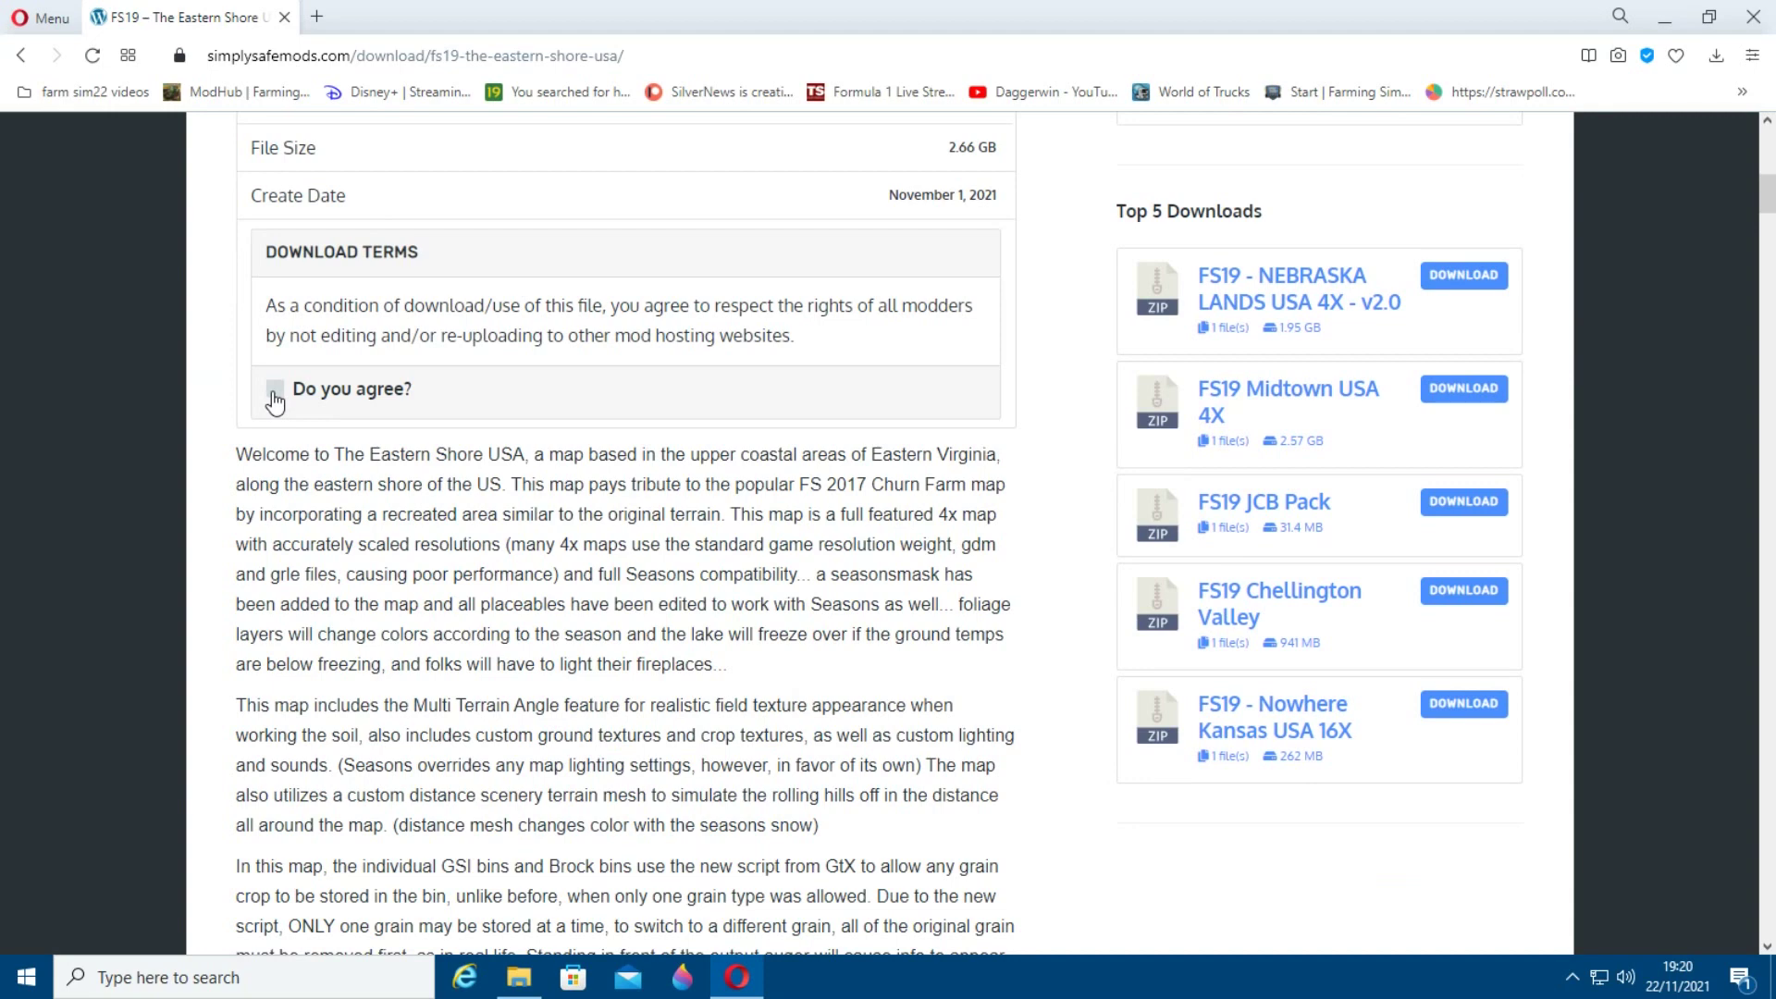
pyautogui.click(275, 388)
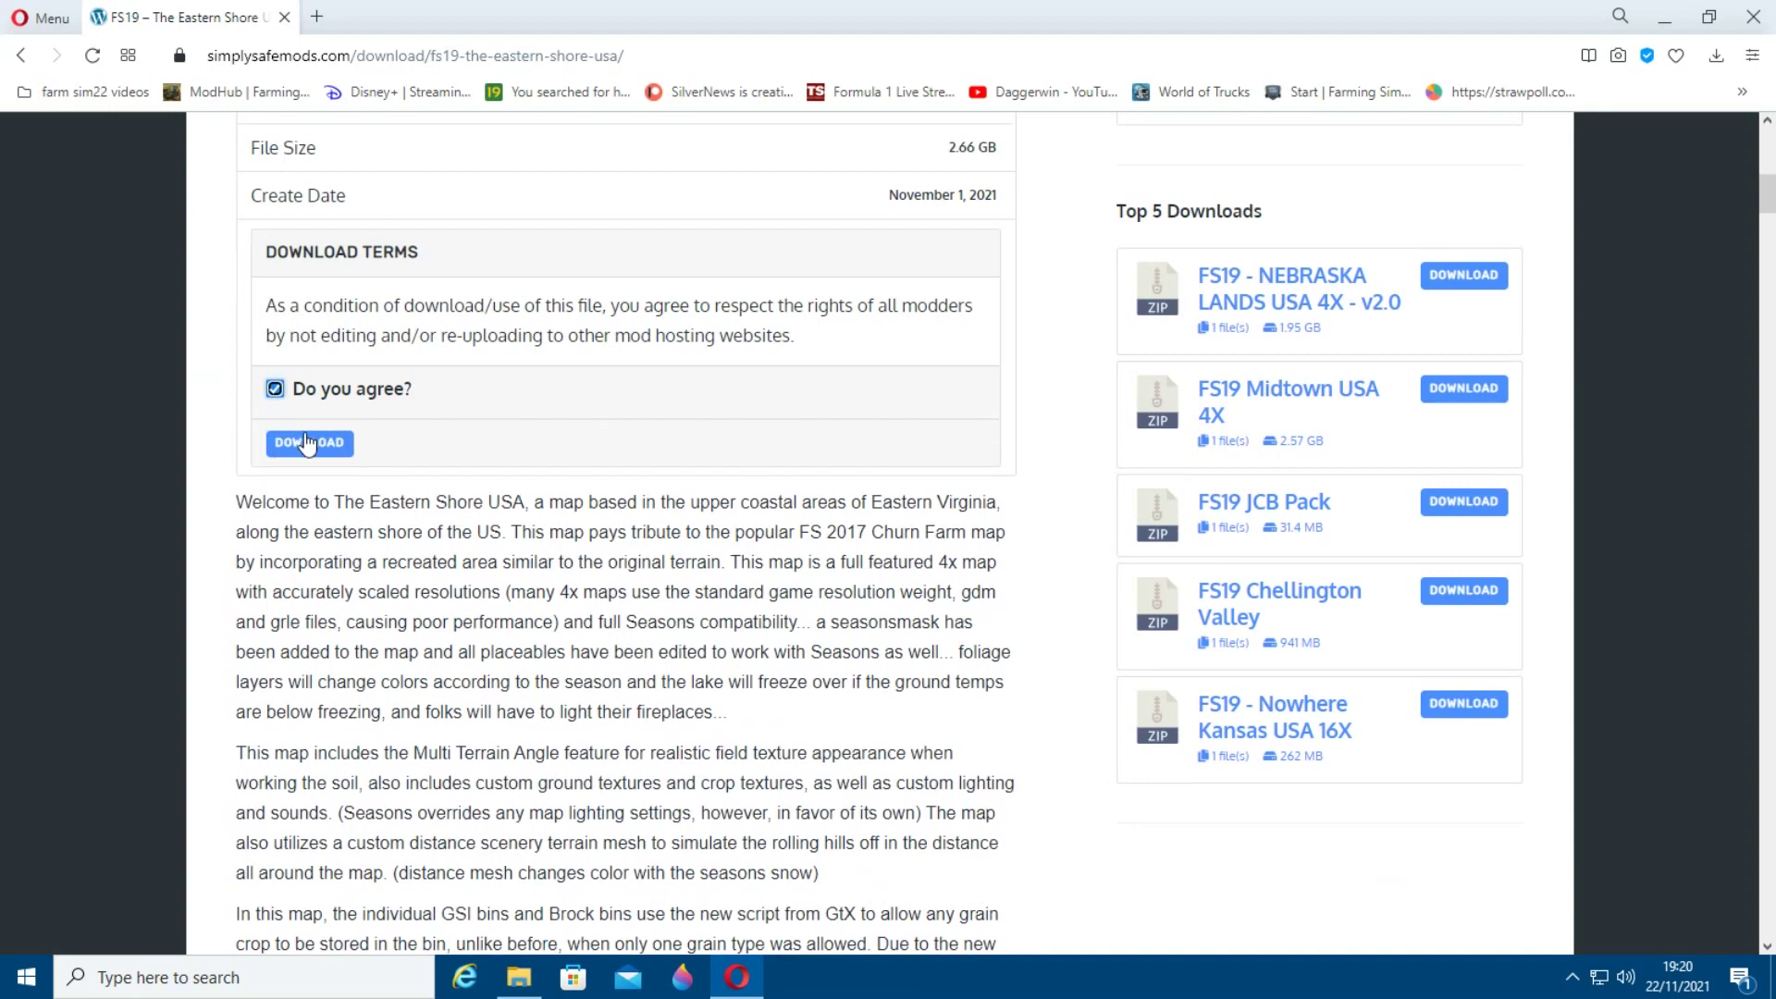
pyautogui.click(309, 446)
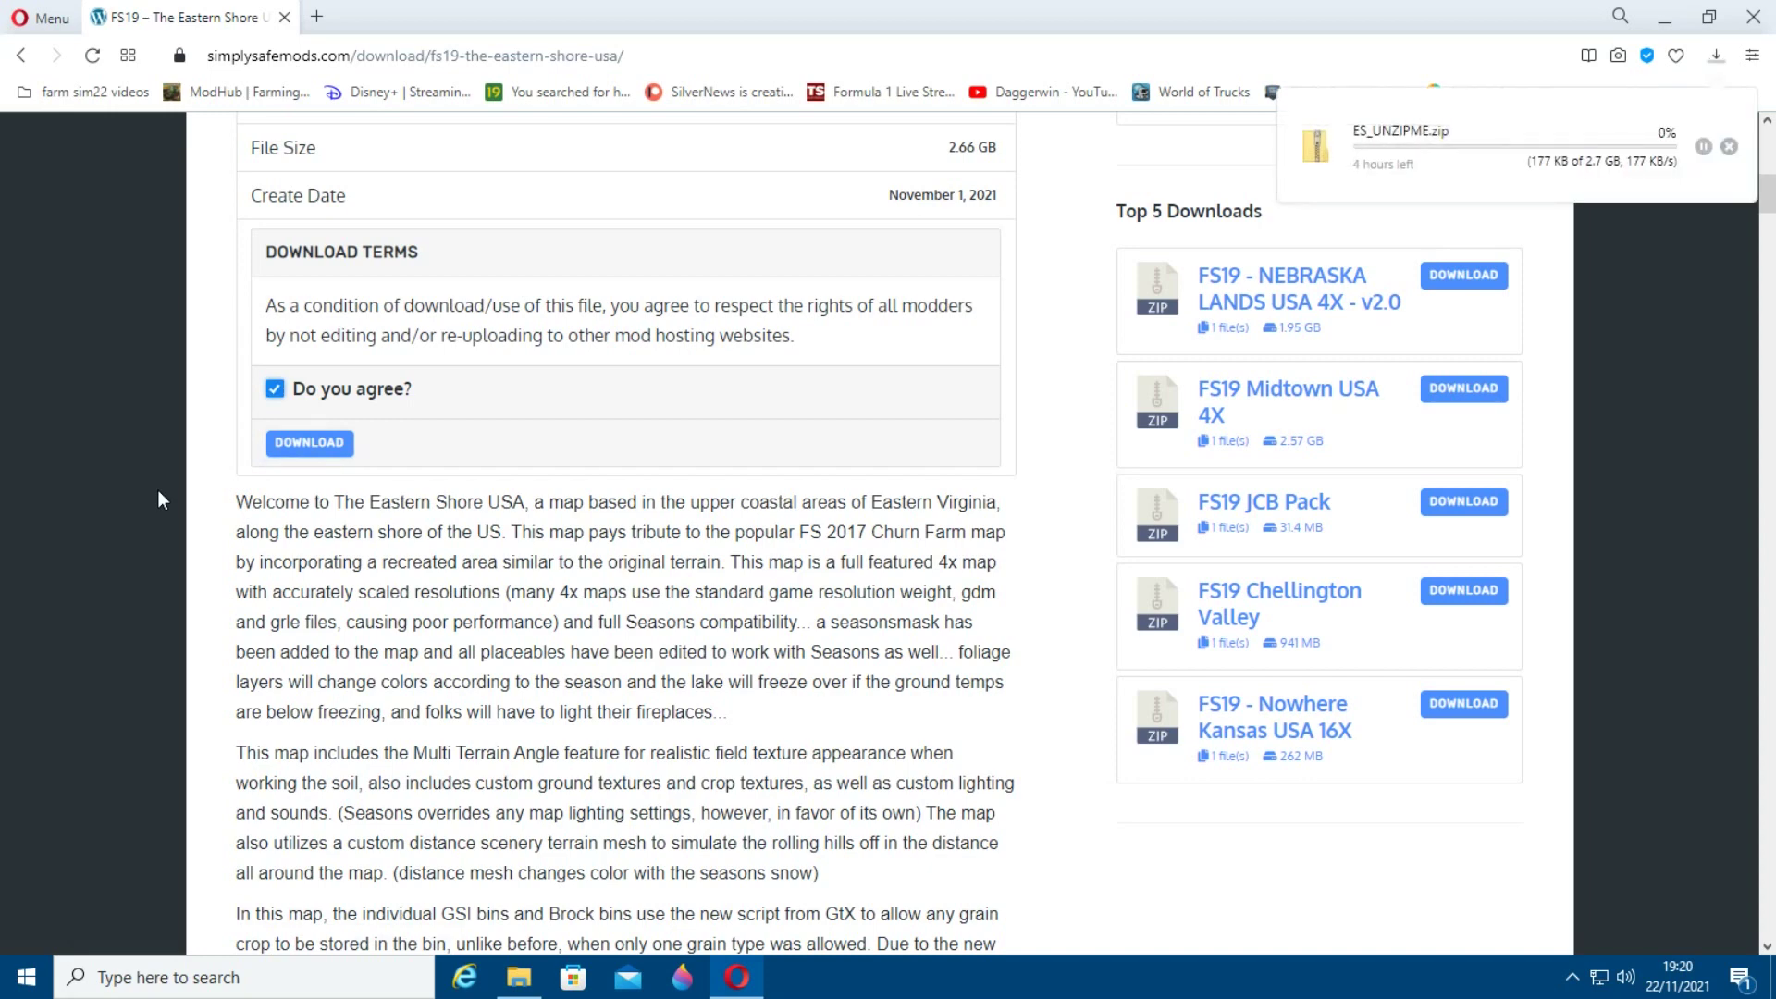
pyautogui.click(1727, 146)
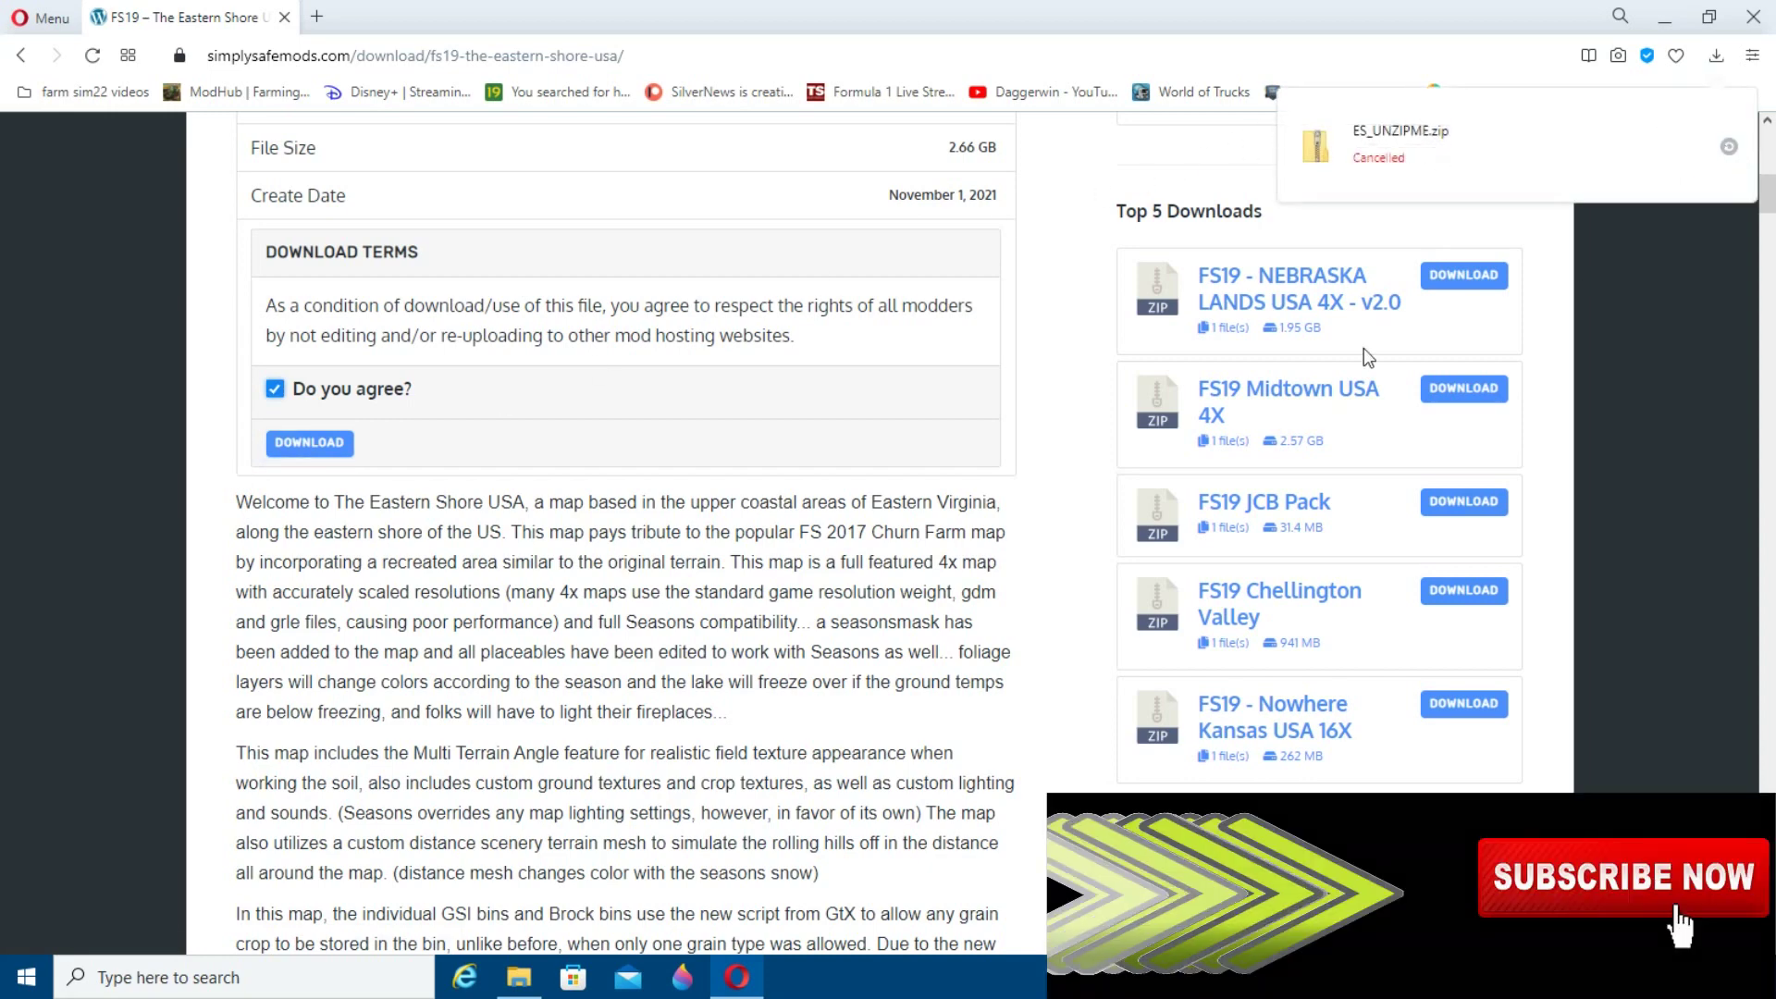
pyautogui.click(1754, 14)
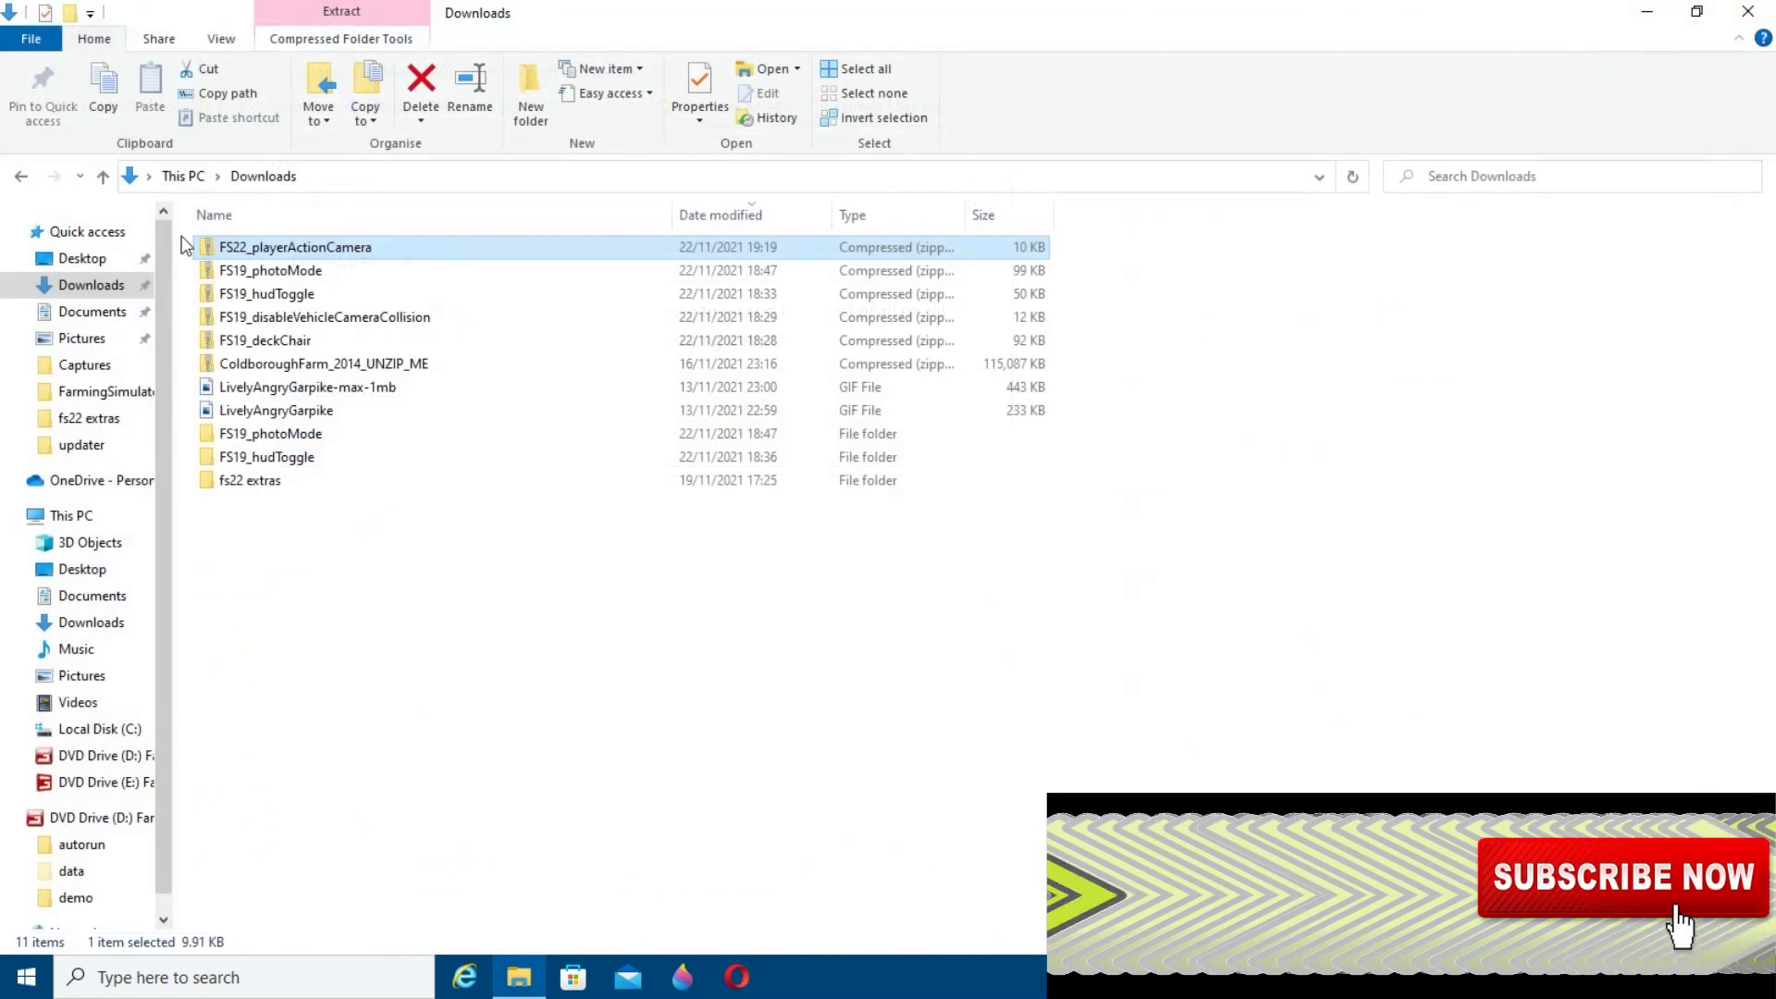
# Step: Cut the FS22_playerActionCamera zip and go to Documents > My Games > FarmingSimulator2022 > mods
pyautogui.rightClick(289, 246)
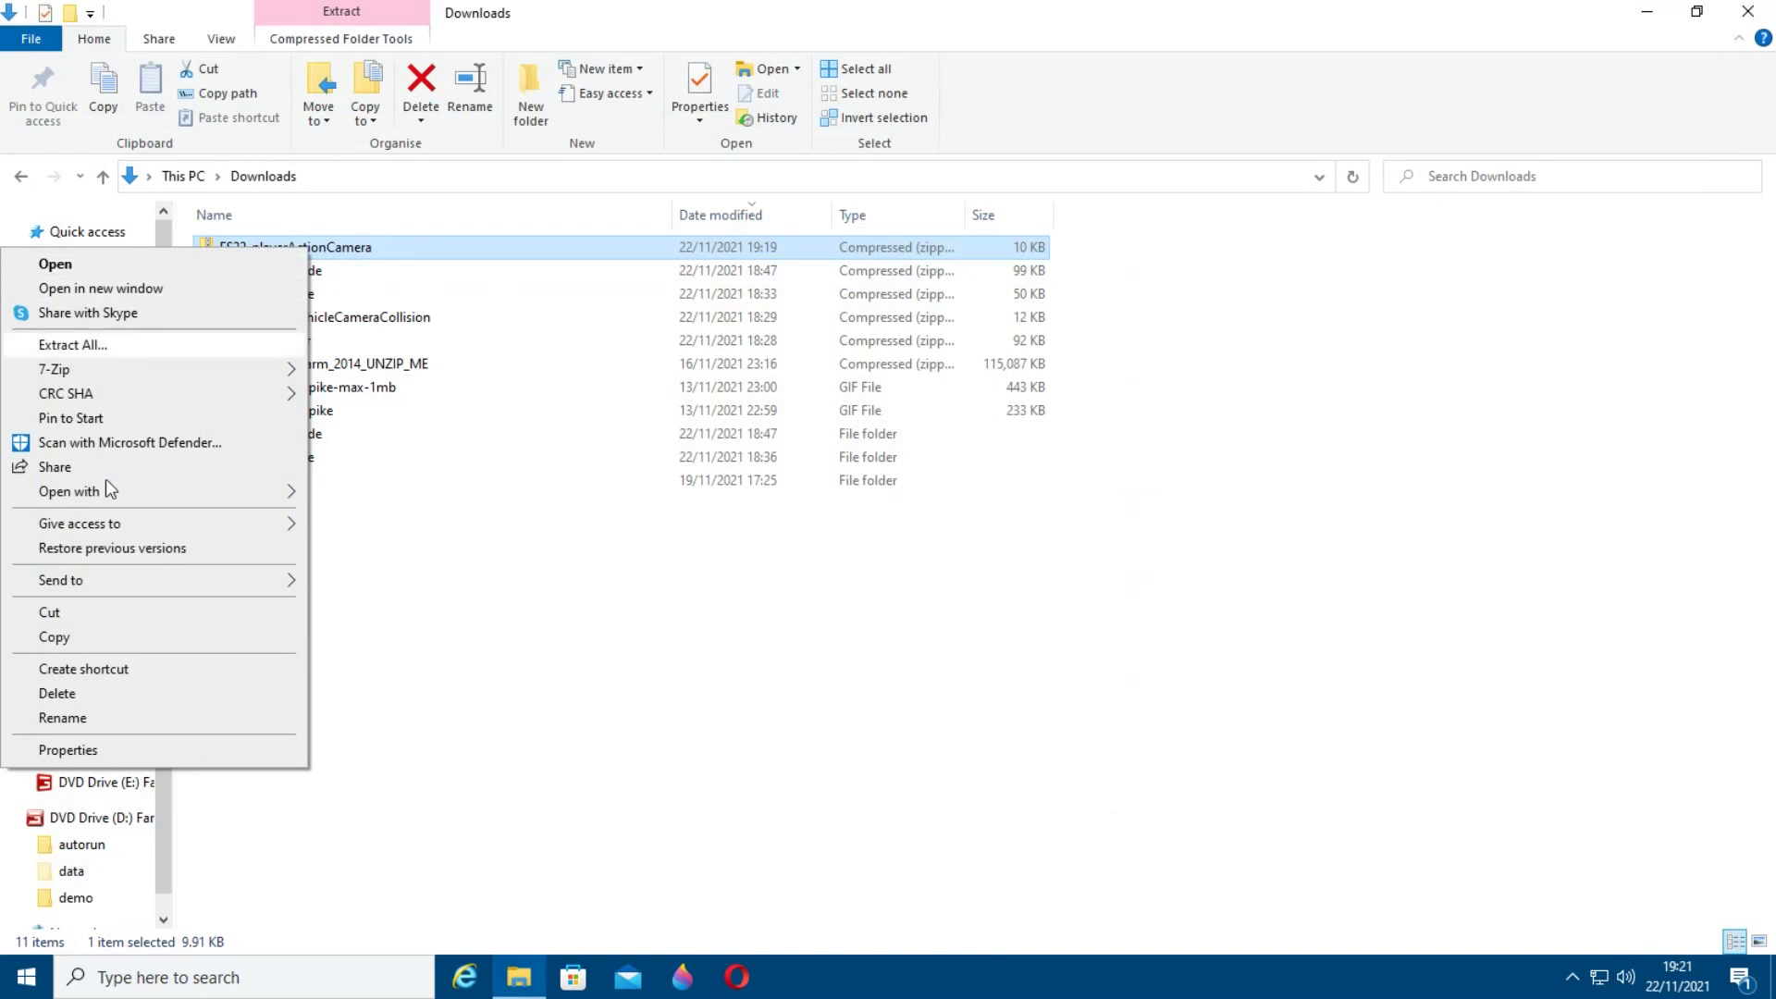
pyautogui.click(81, 614)
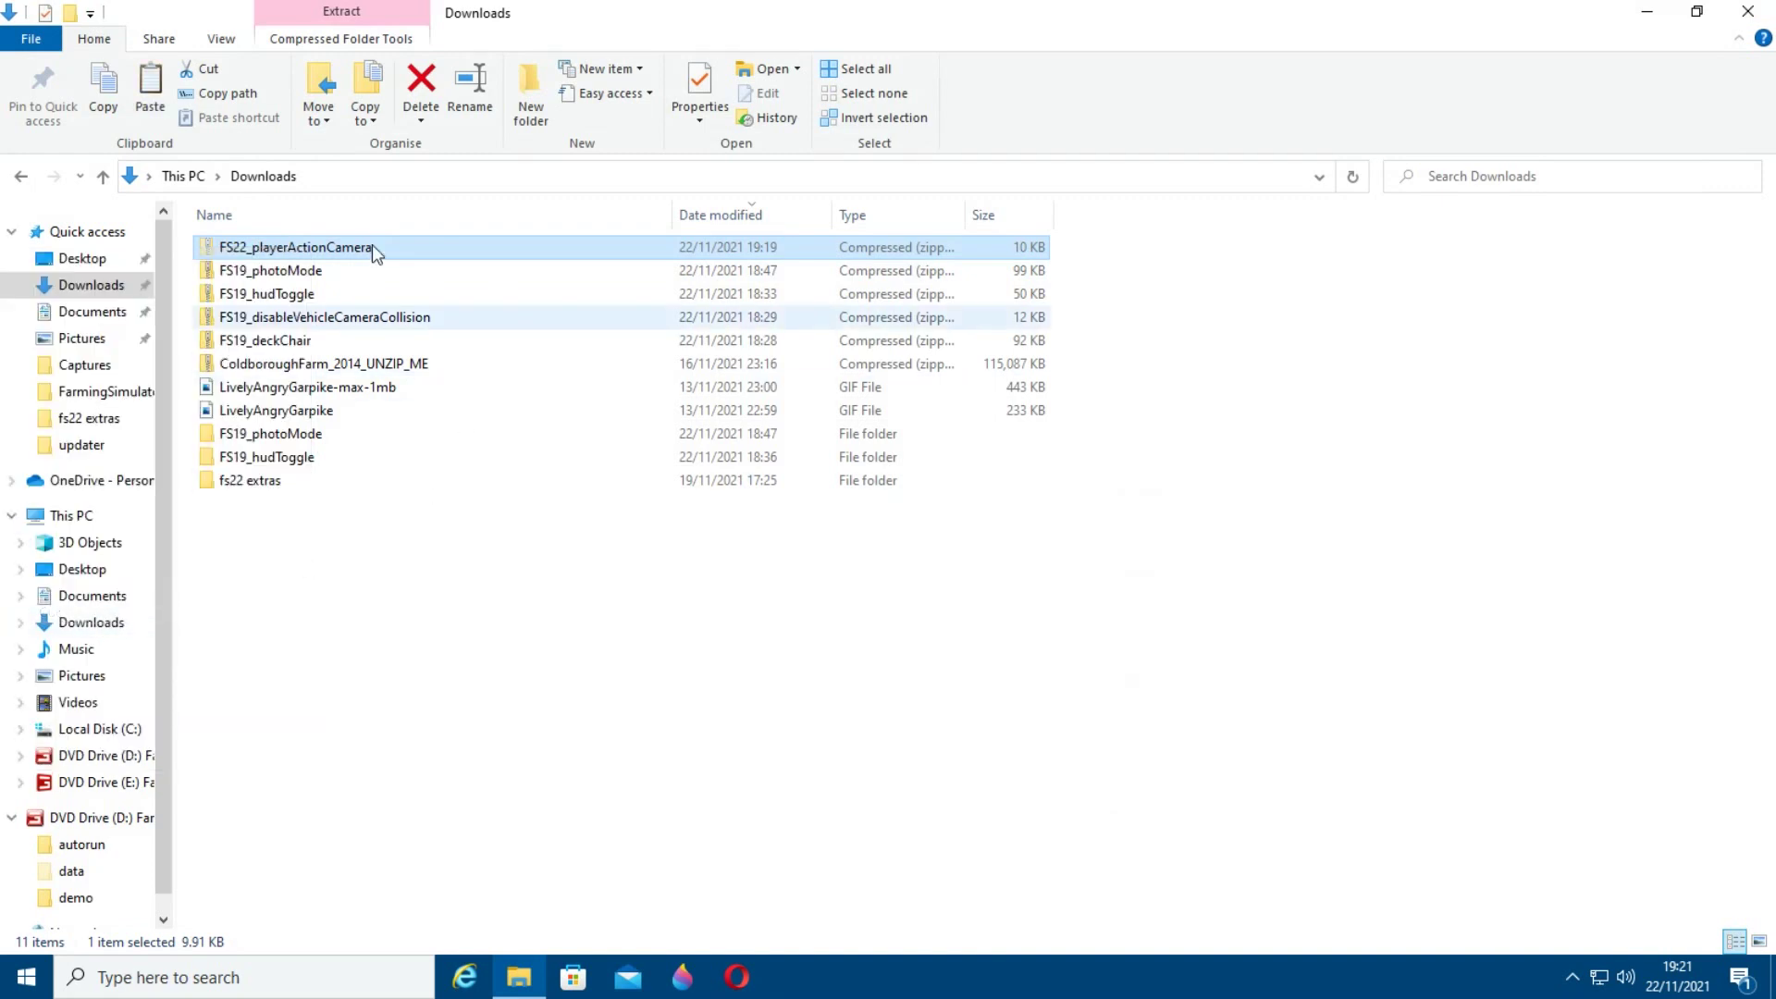
pyautogui.click(103, 319)
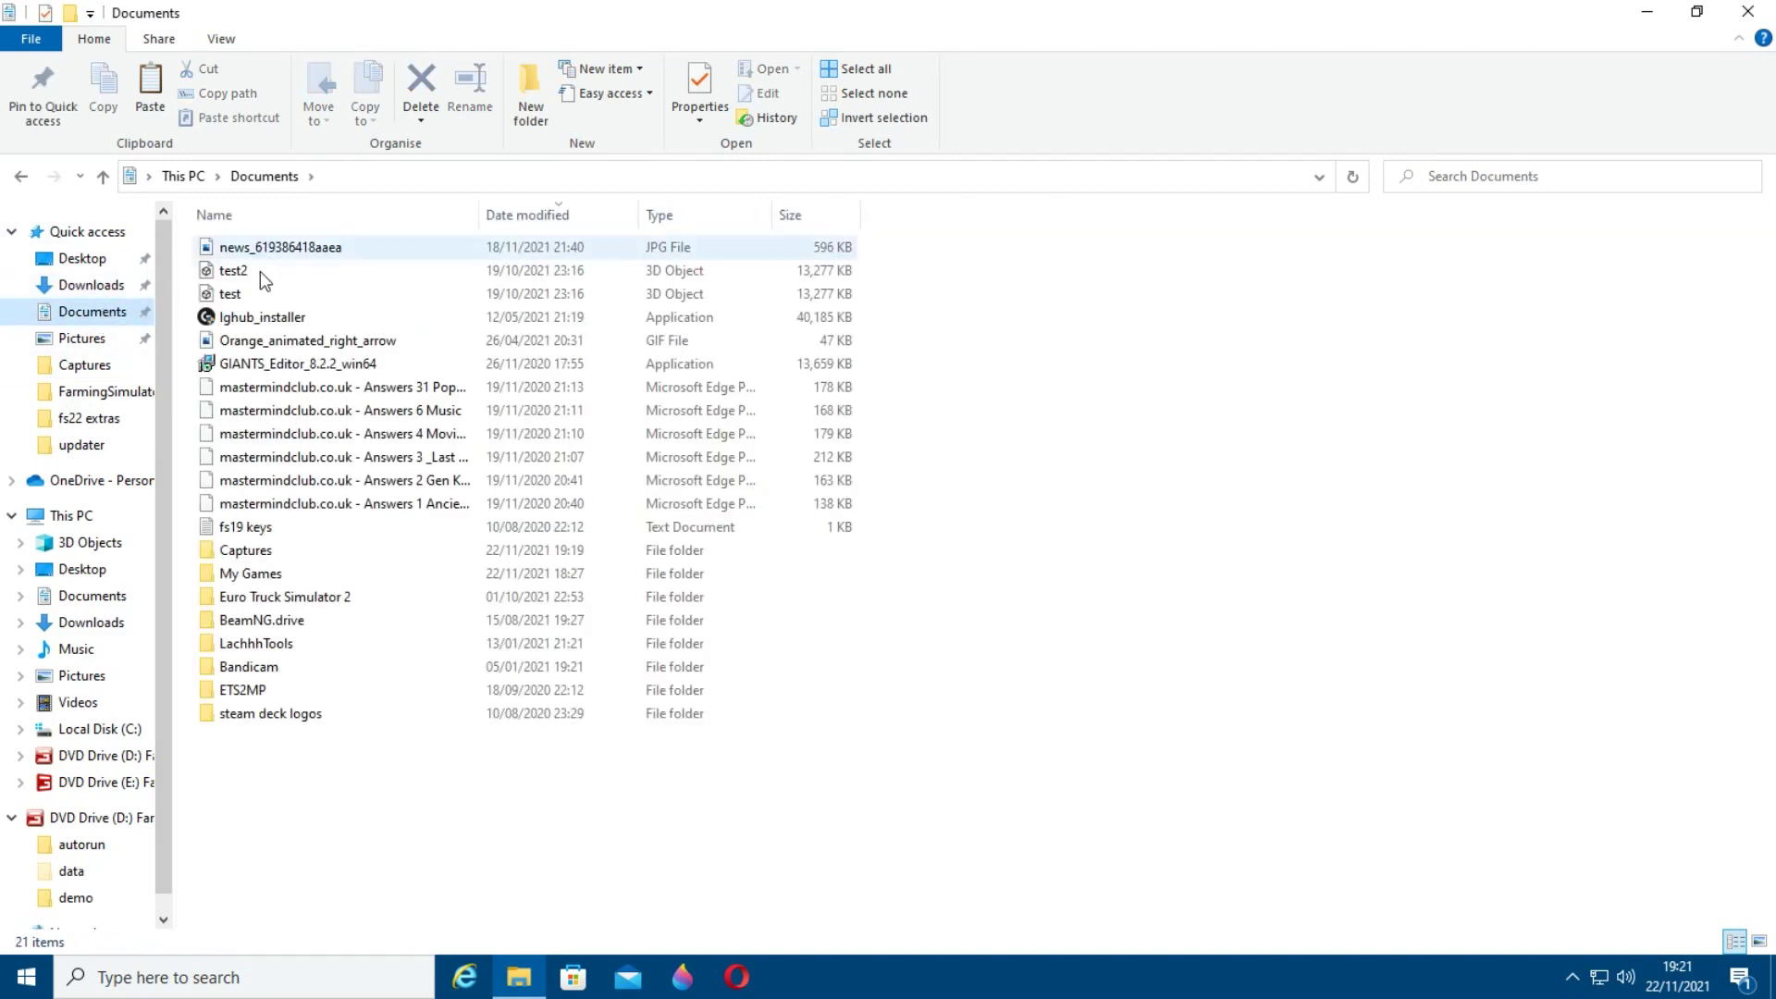
pyautogui.click(263, 577)
pyautogui.doubleClick(264, 577)
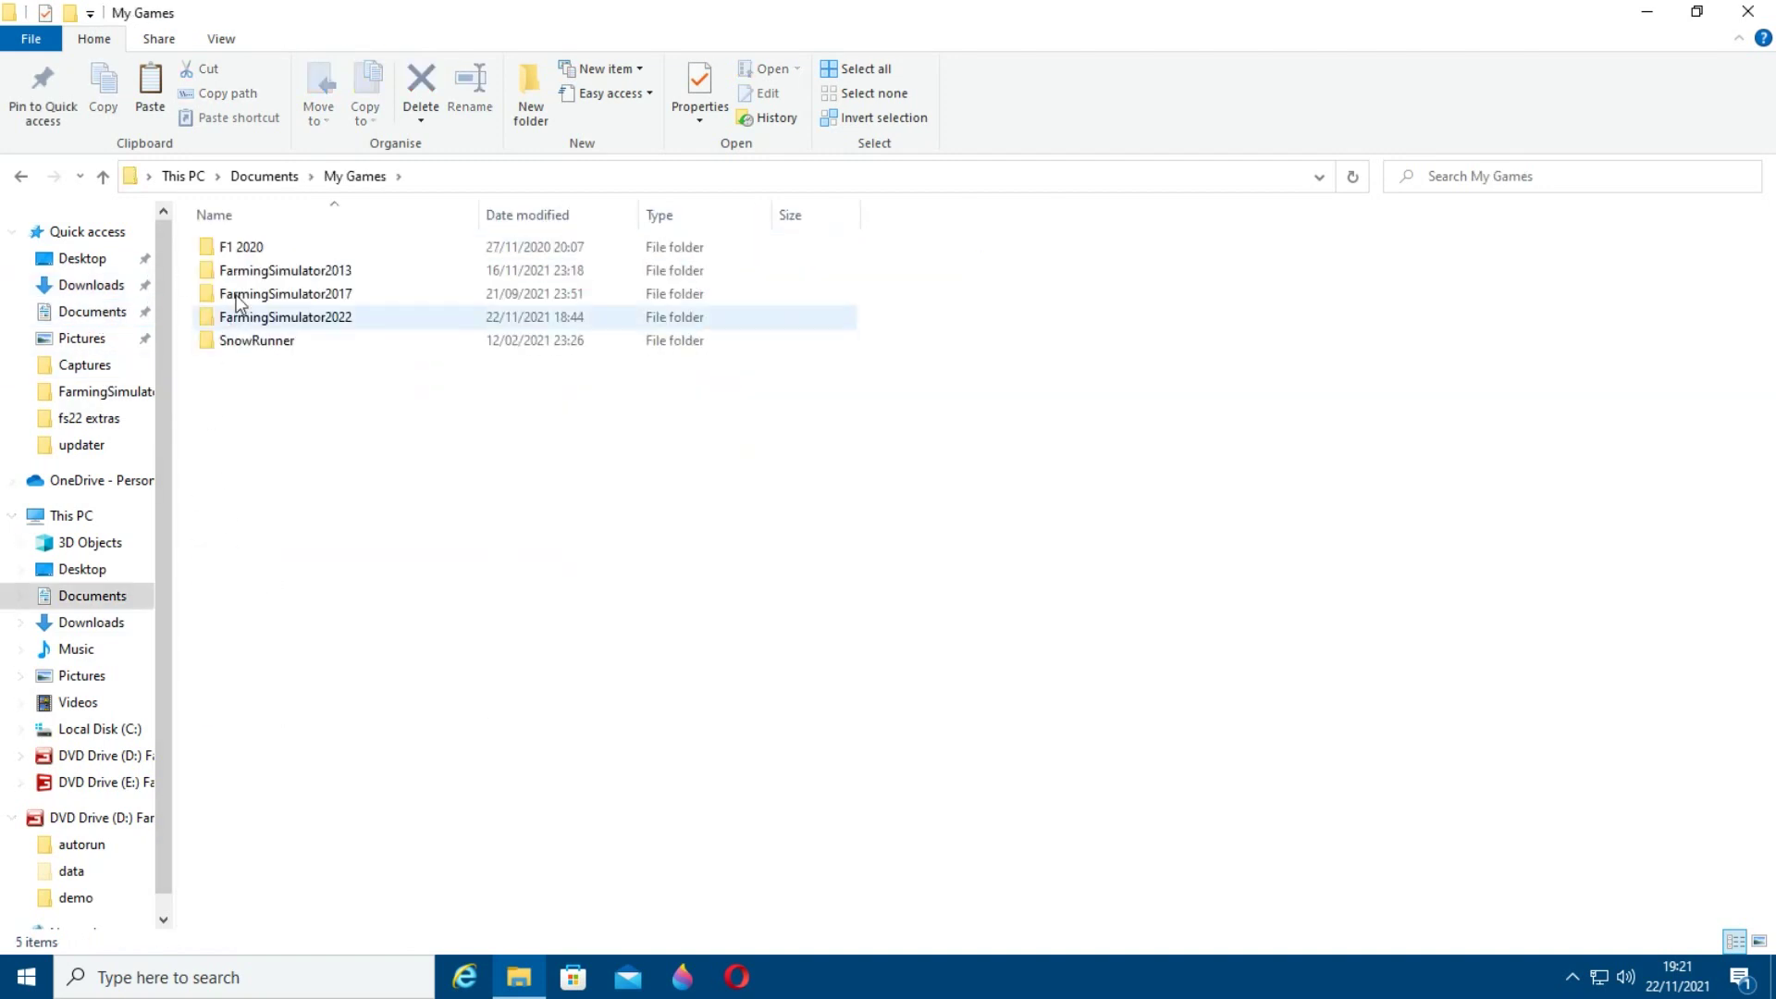
pyautogui.doubleClick(259, 323)
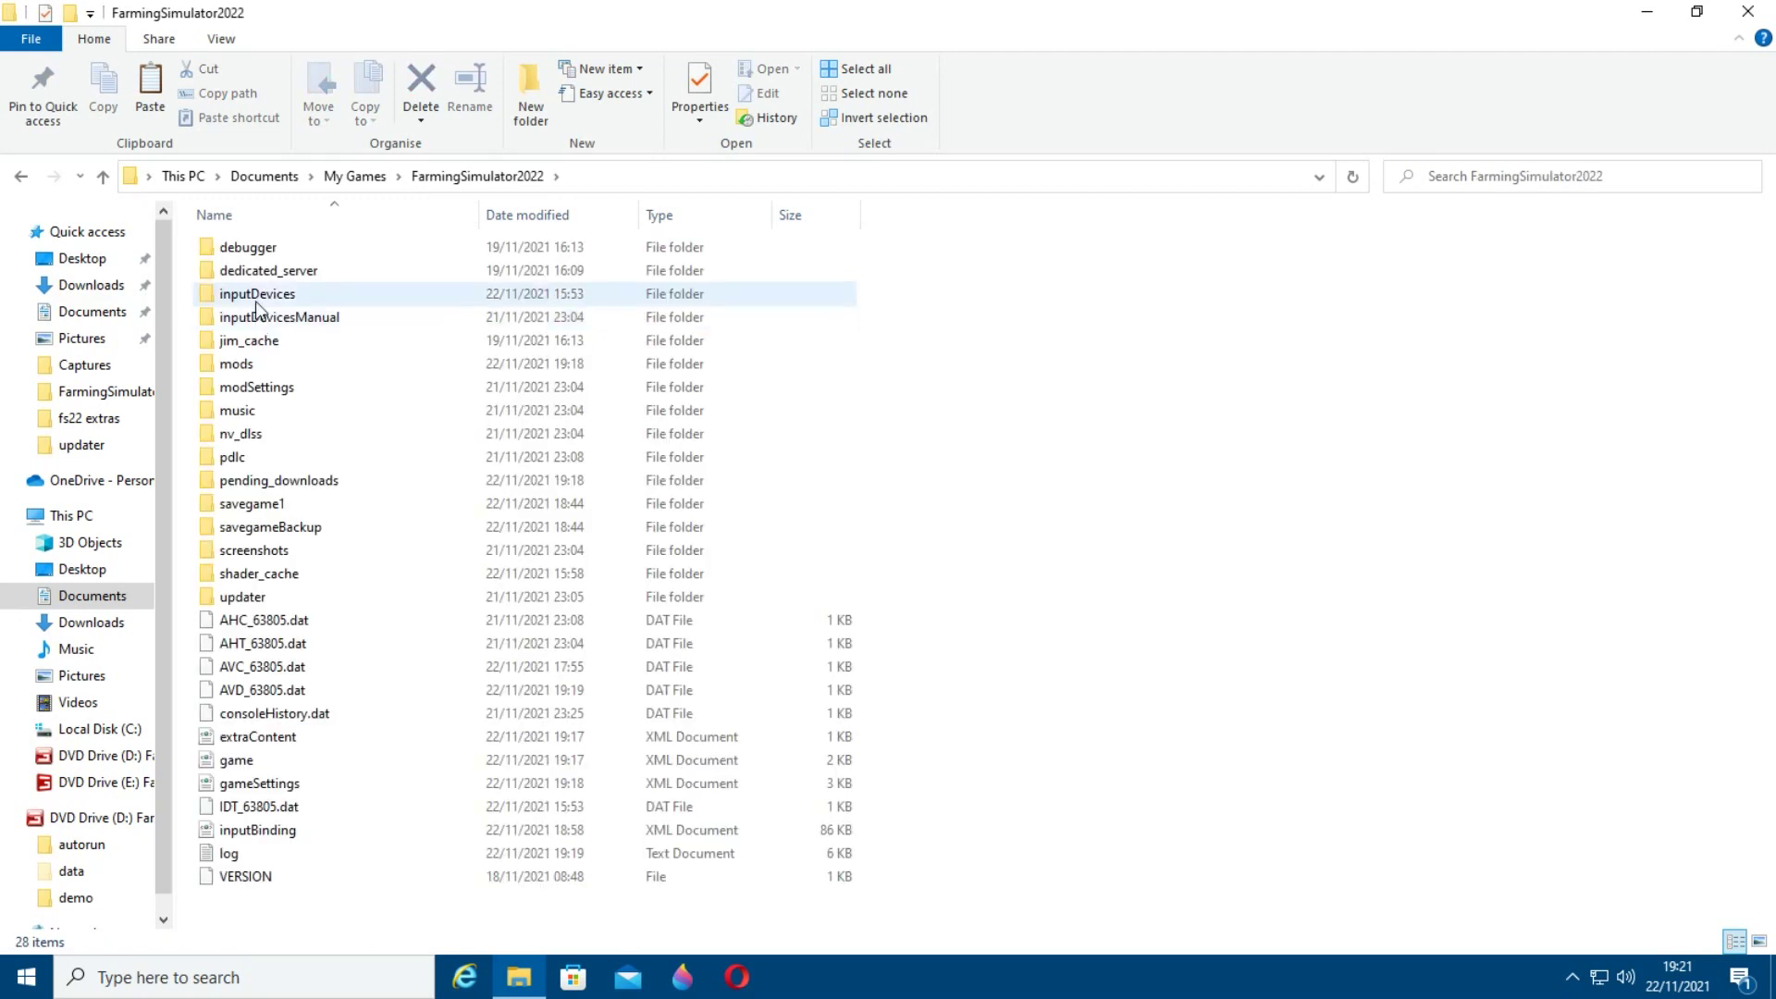
pyautogui.doubleClick(238, 365)
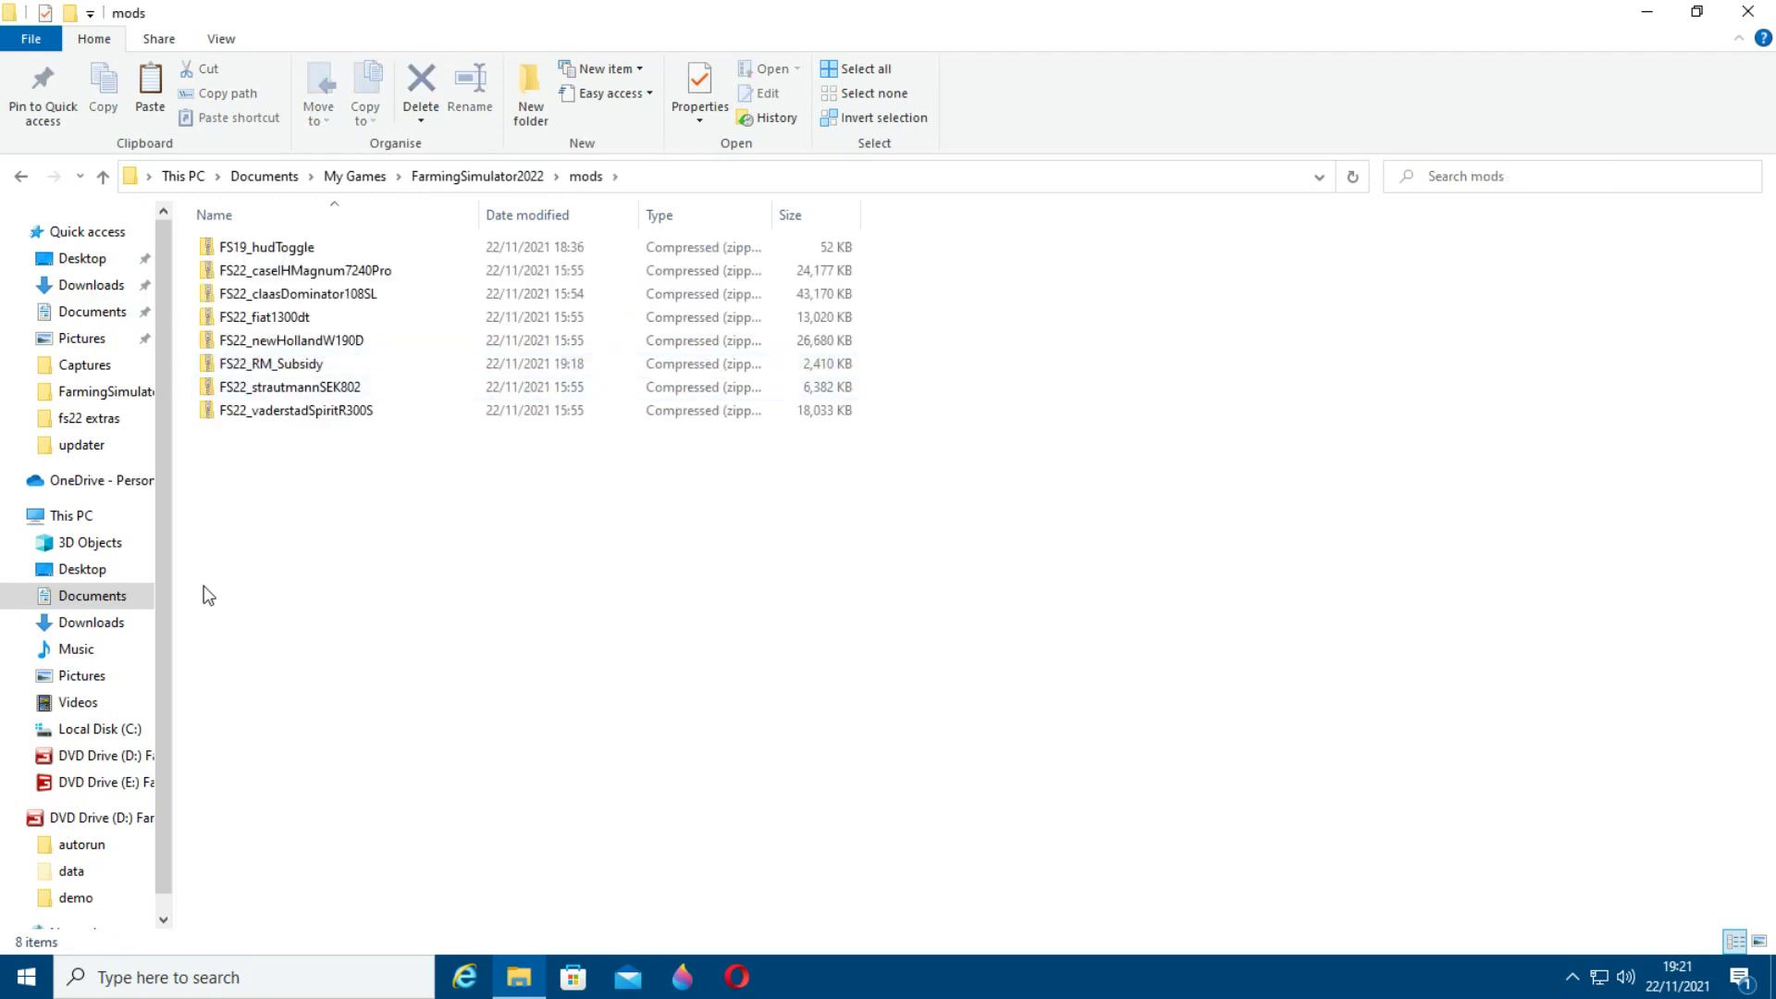
# Step: Paste the zip into the mods folder, clear the selection, and close the window
pyautogui.rightClick(455, 490)
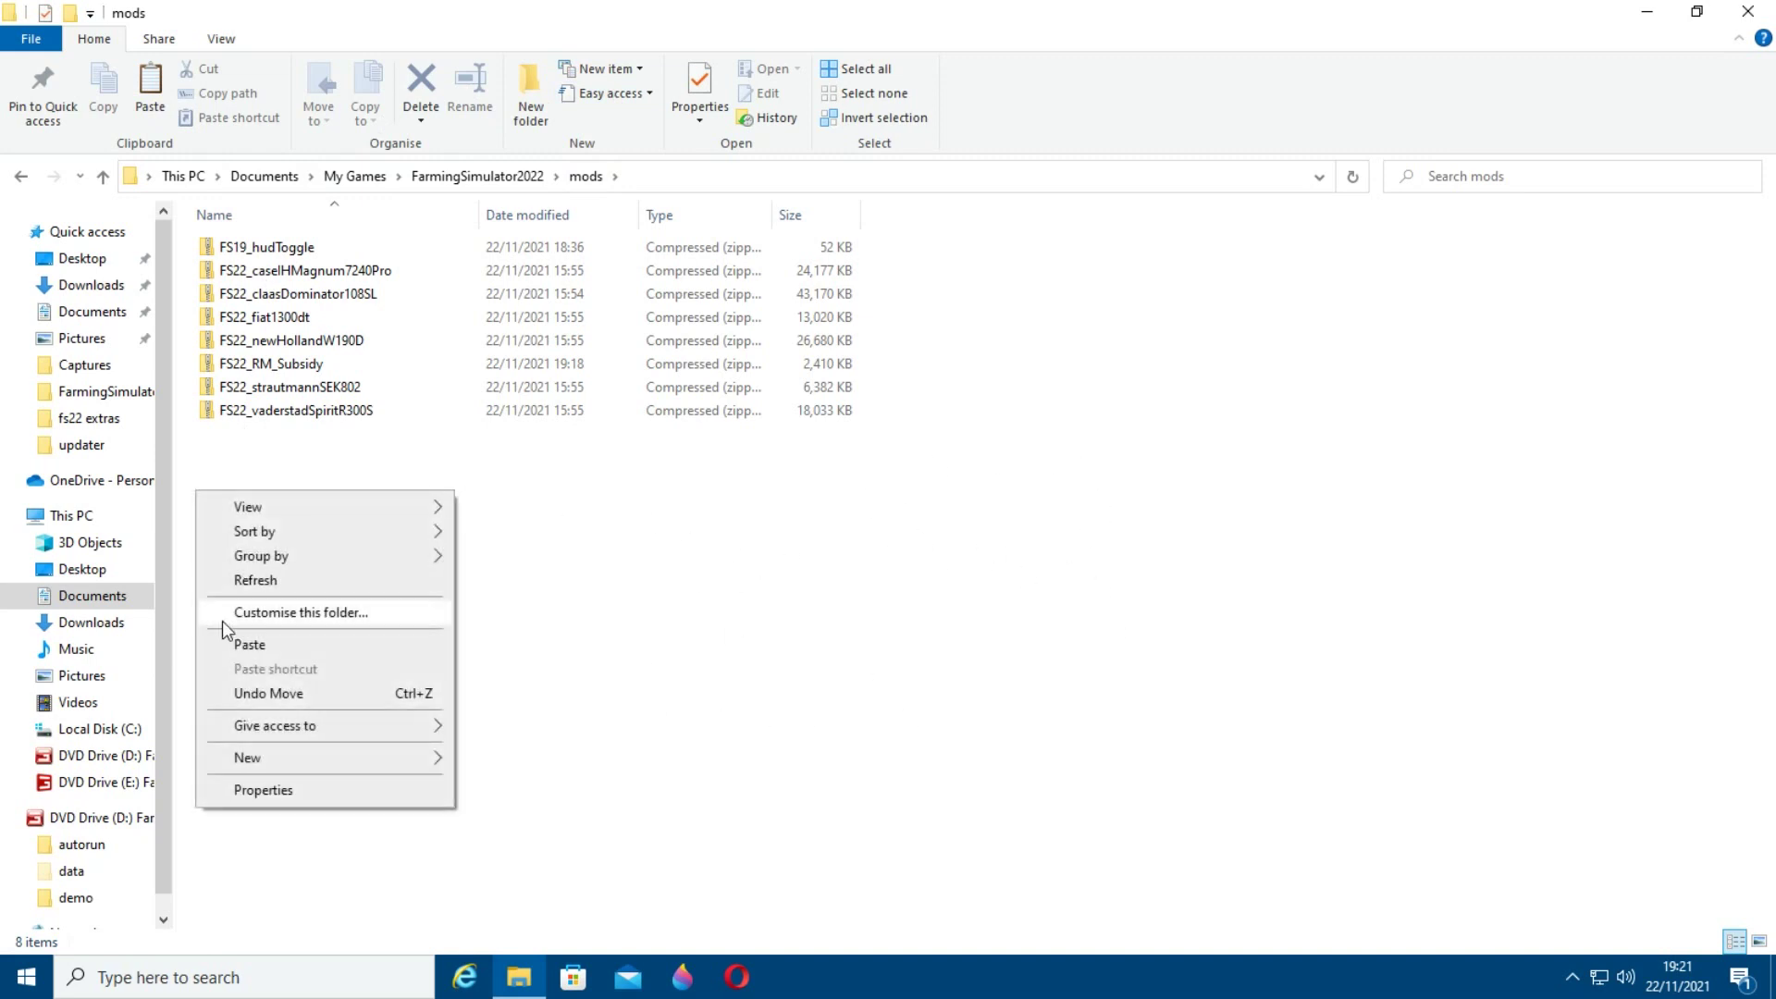
pyautogui.click(250, 645)
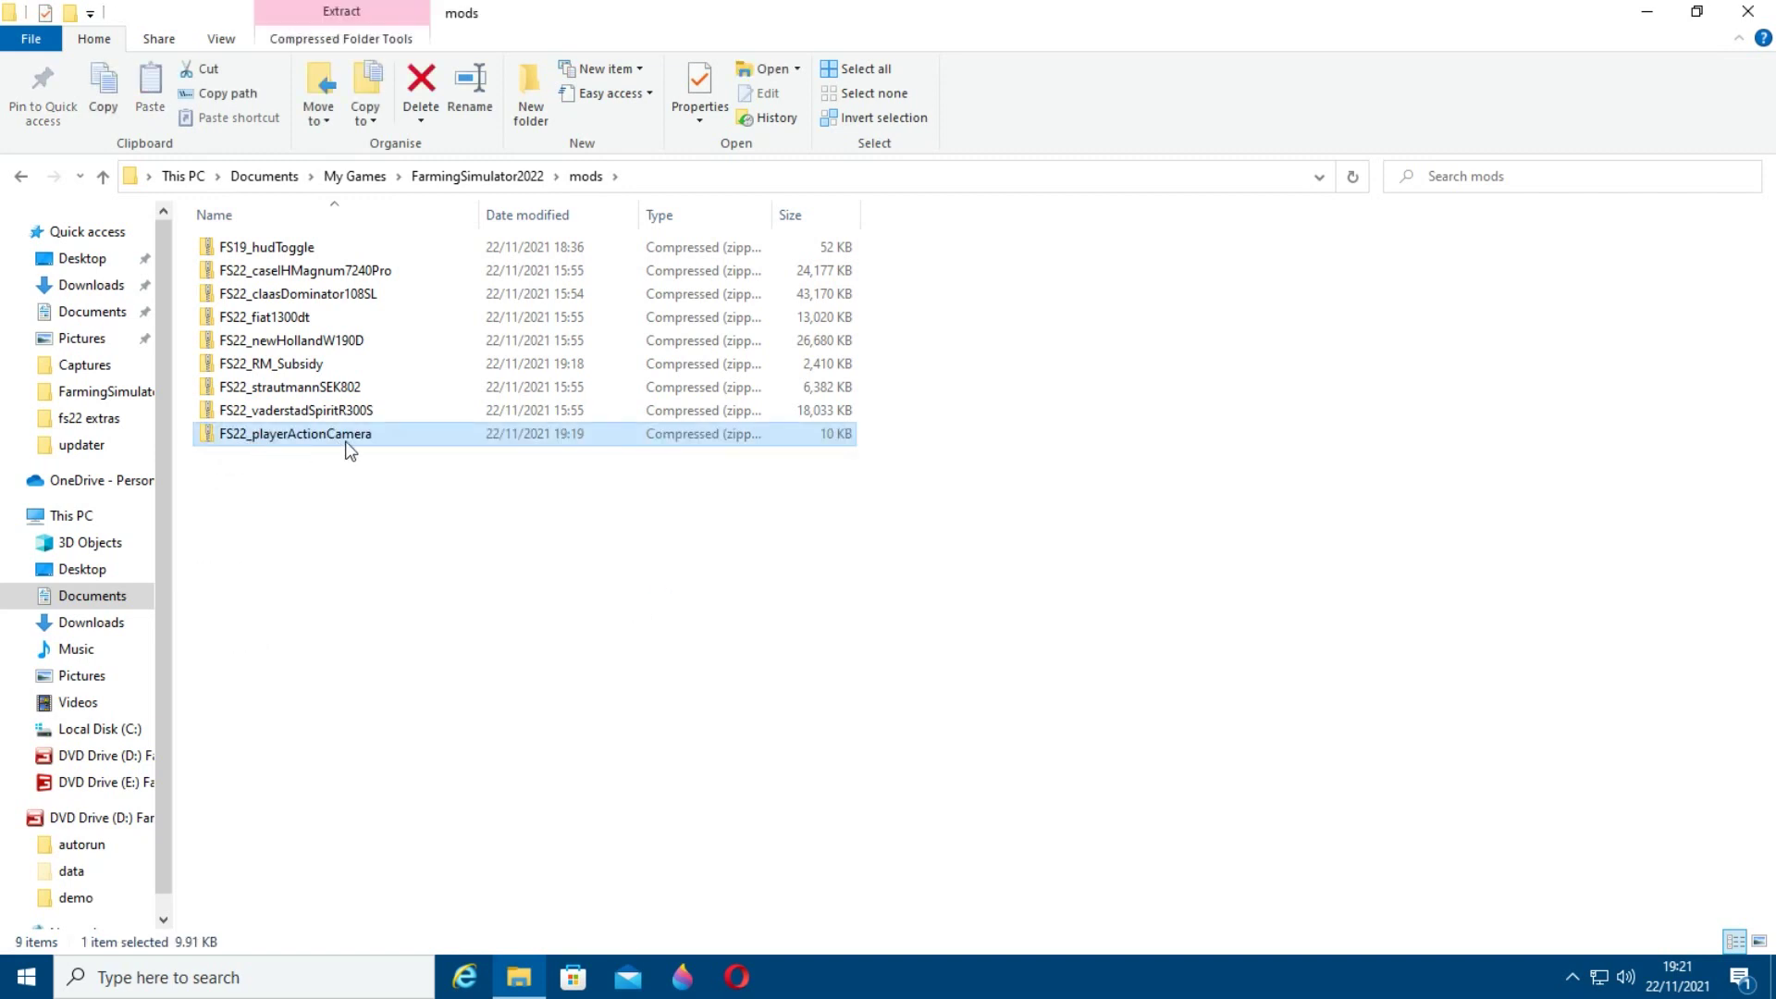
pyautogui.click(387, 595)
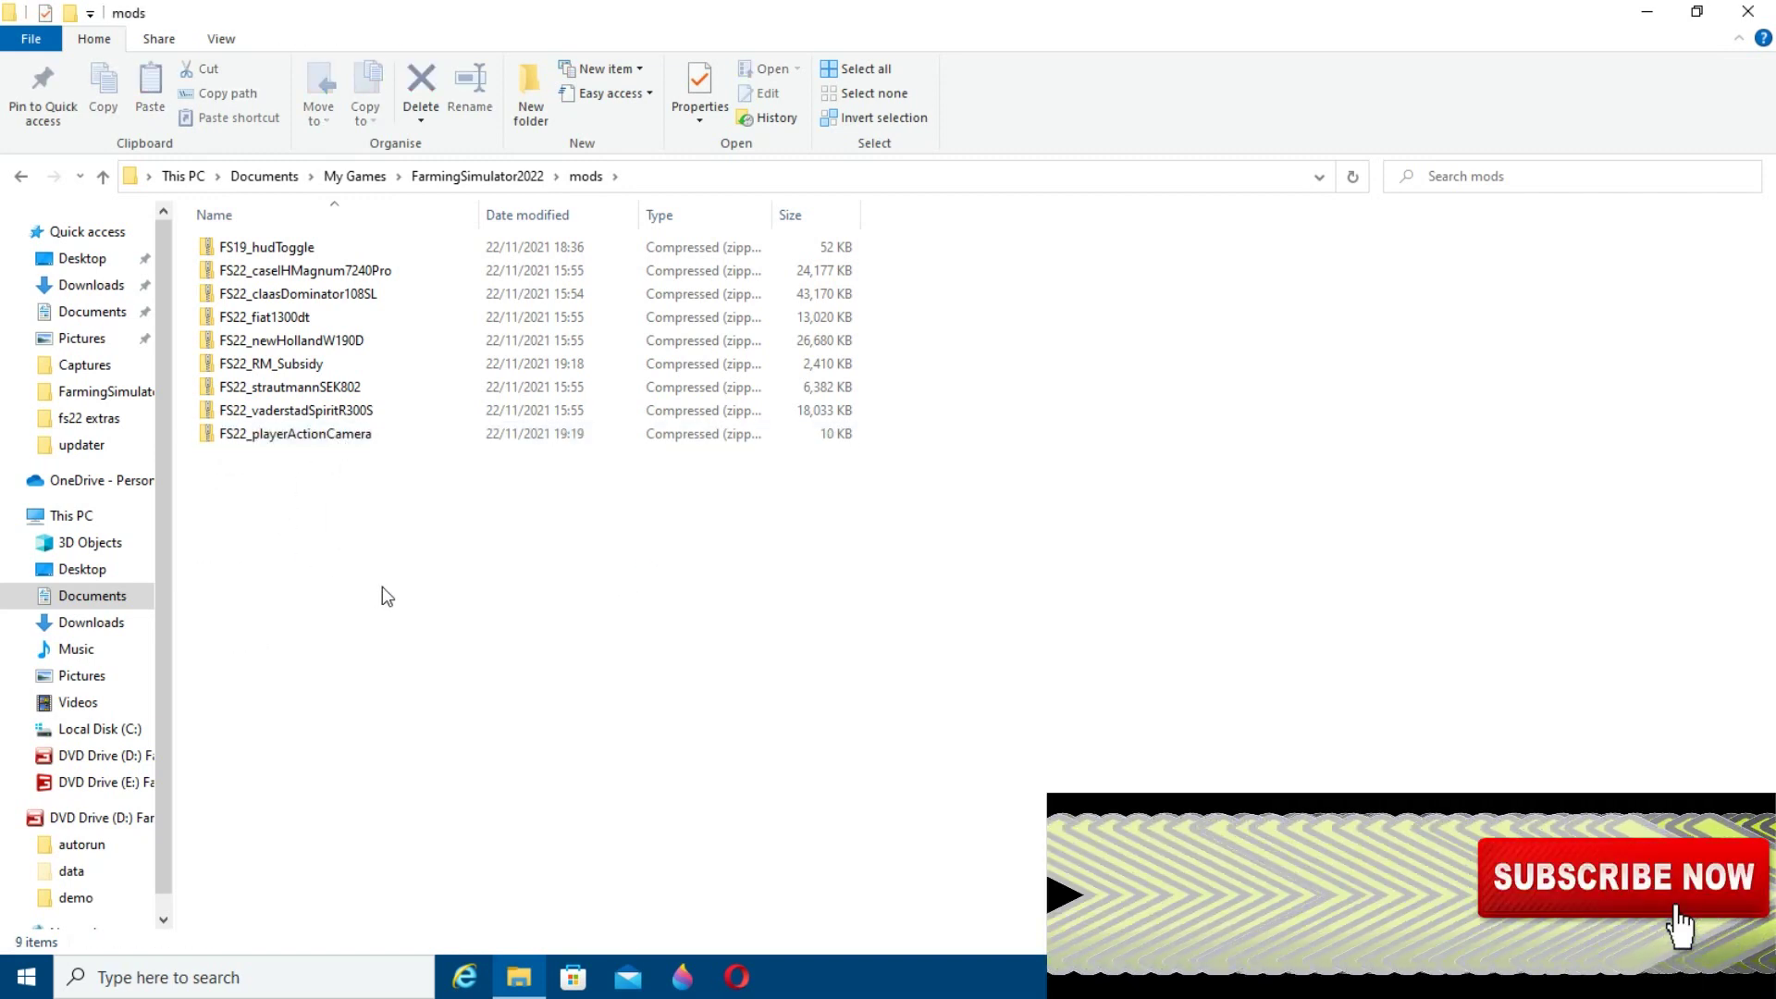
pyautogui.click(1751, 10)
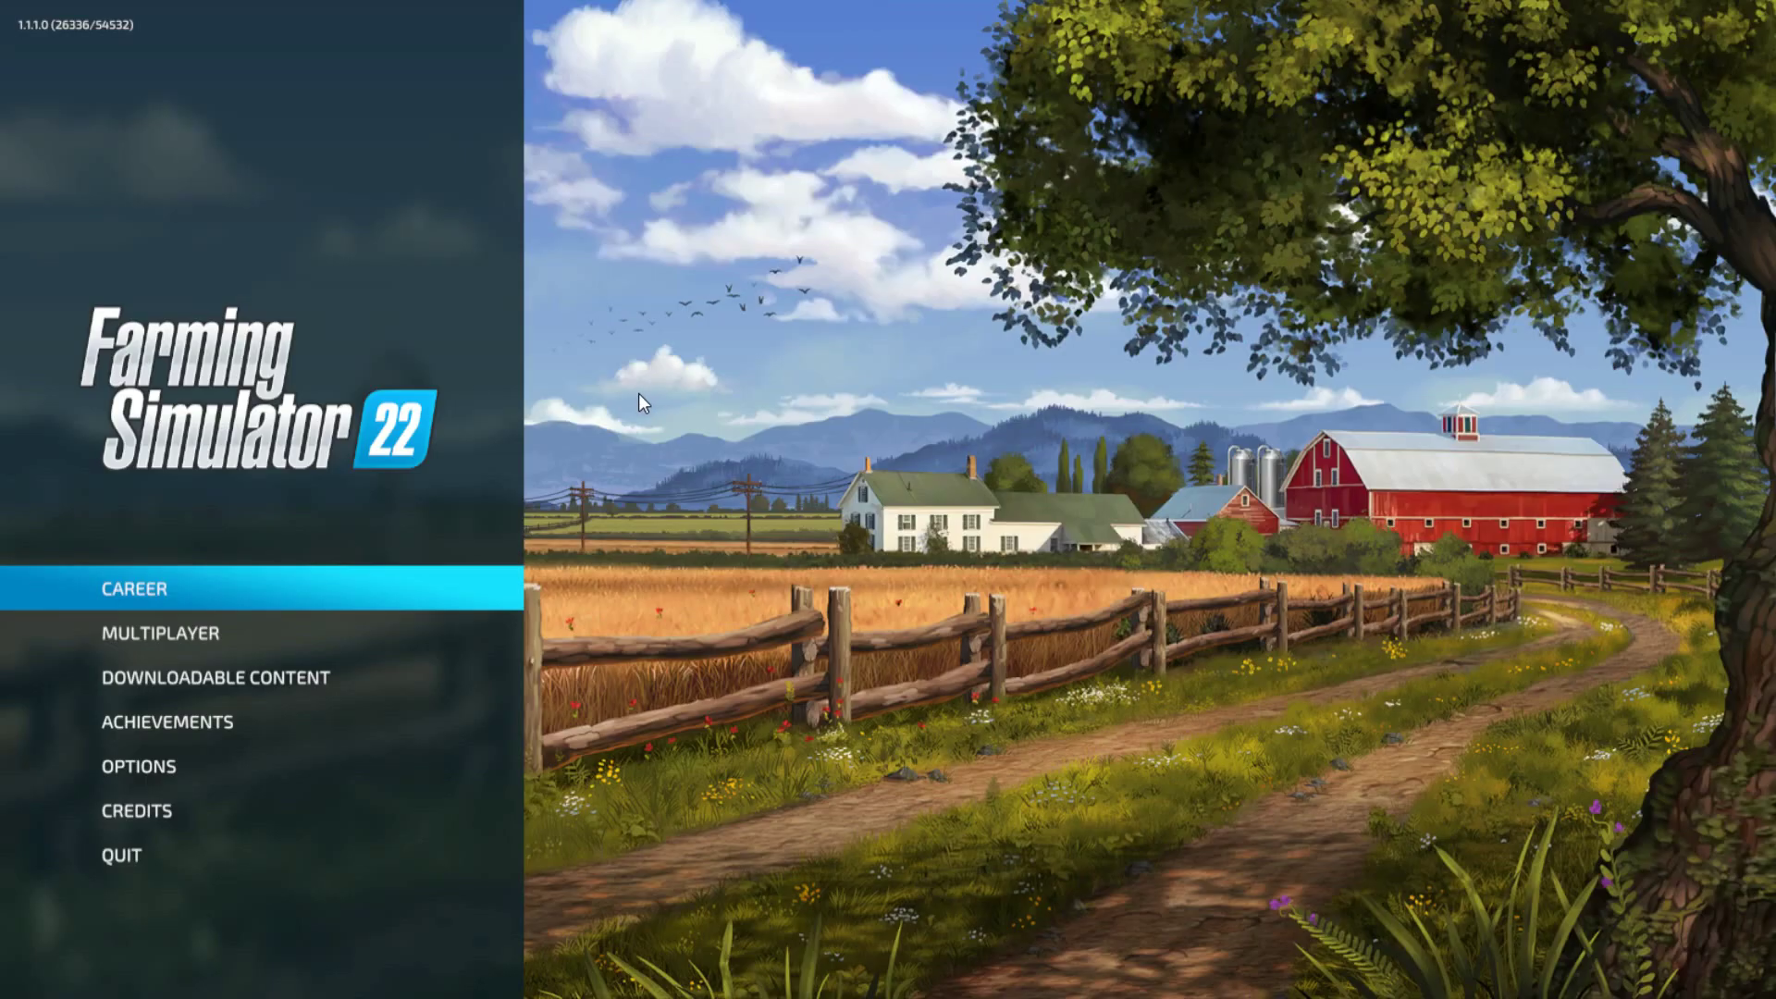
# Step: Start a New Farmer career on Elmcreek in an empty save slot to reach the Mods/DLC list
pyautogui.click(147, 595)
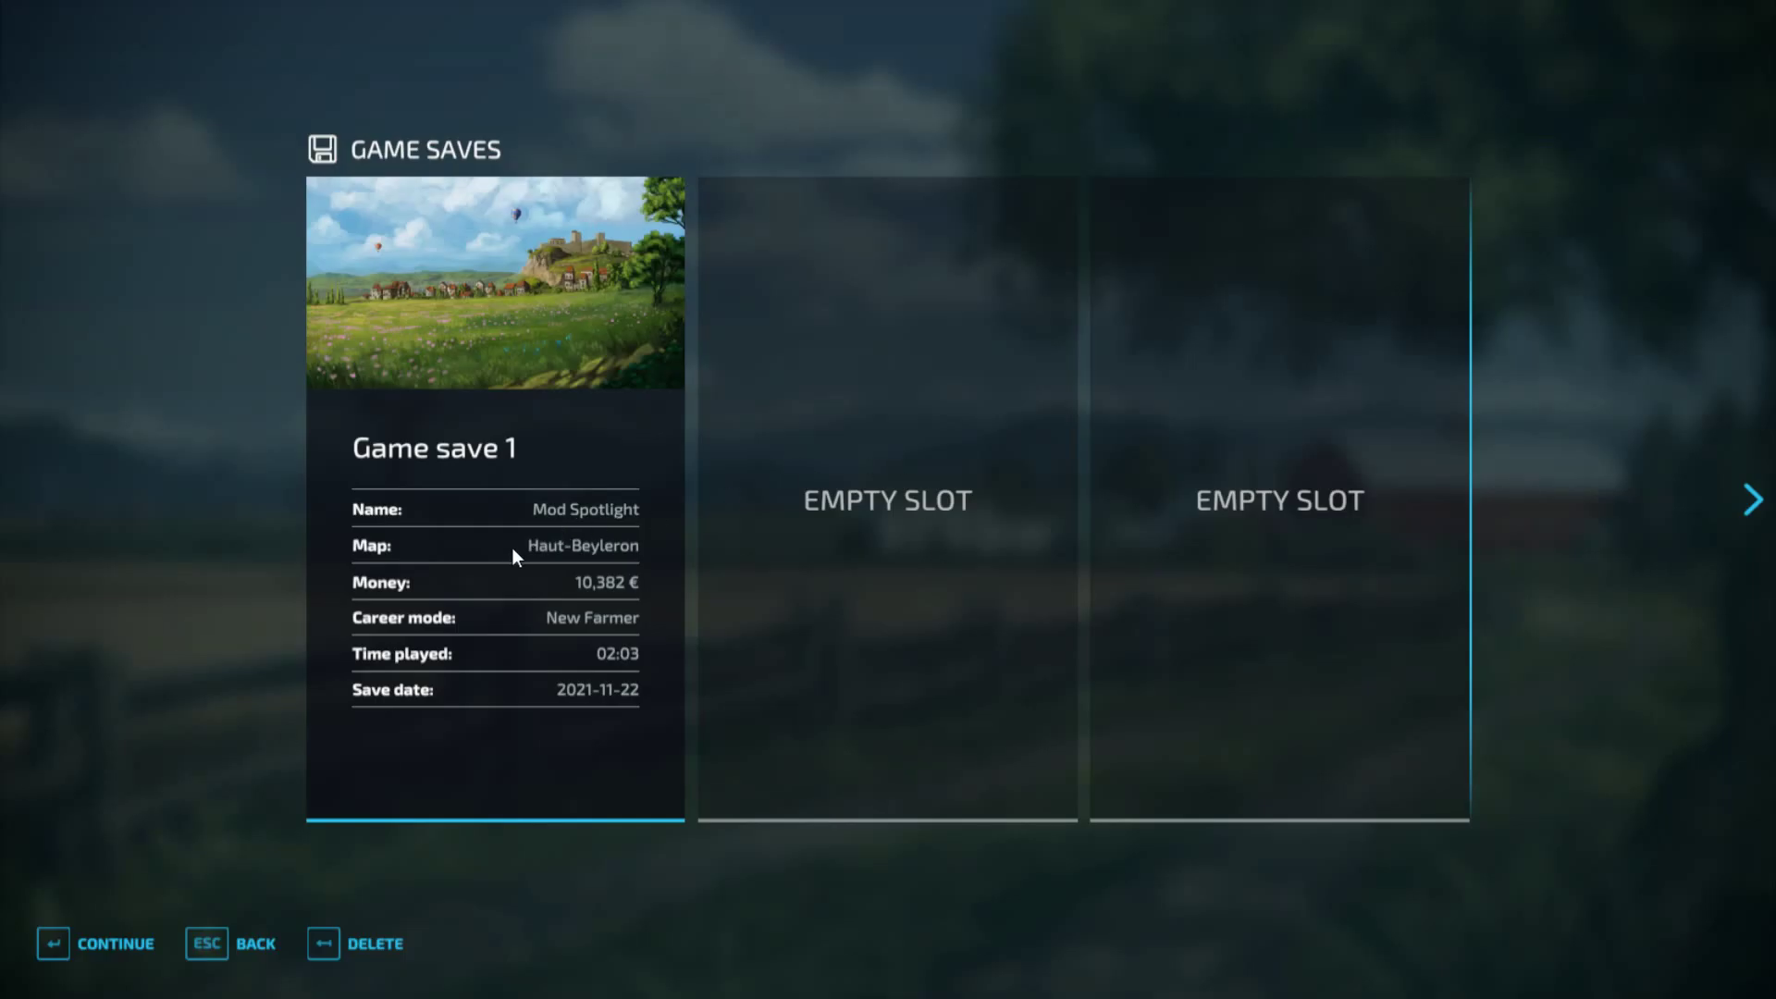
pyautogui.click(887, 519)
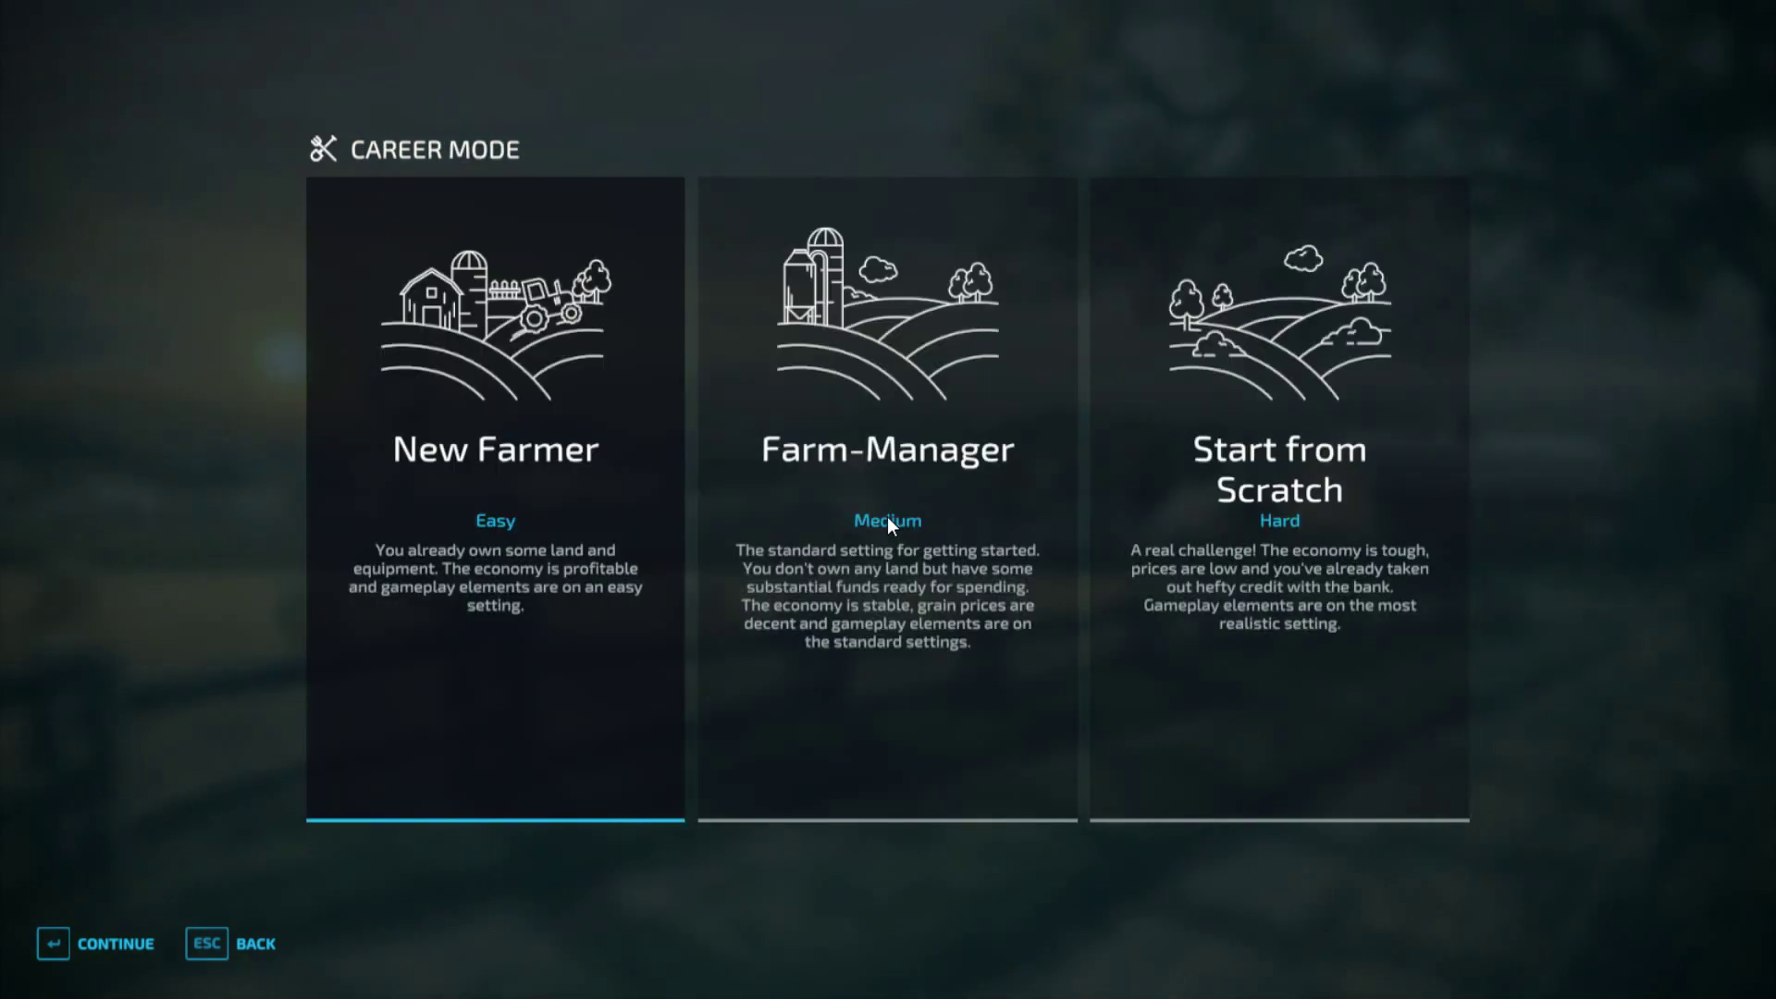
pyautogui.click(447, 464)
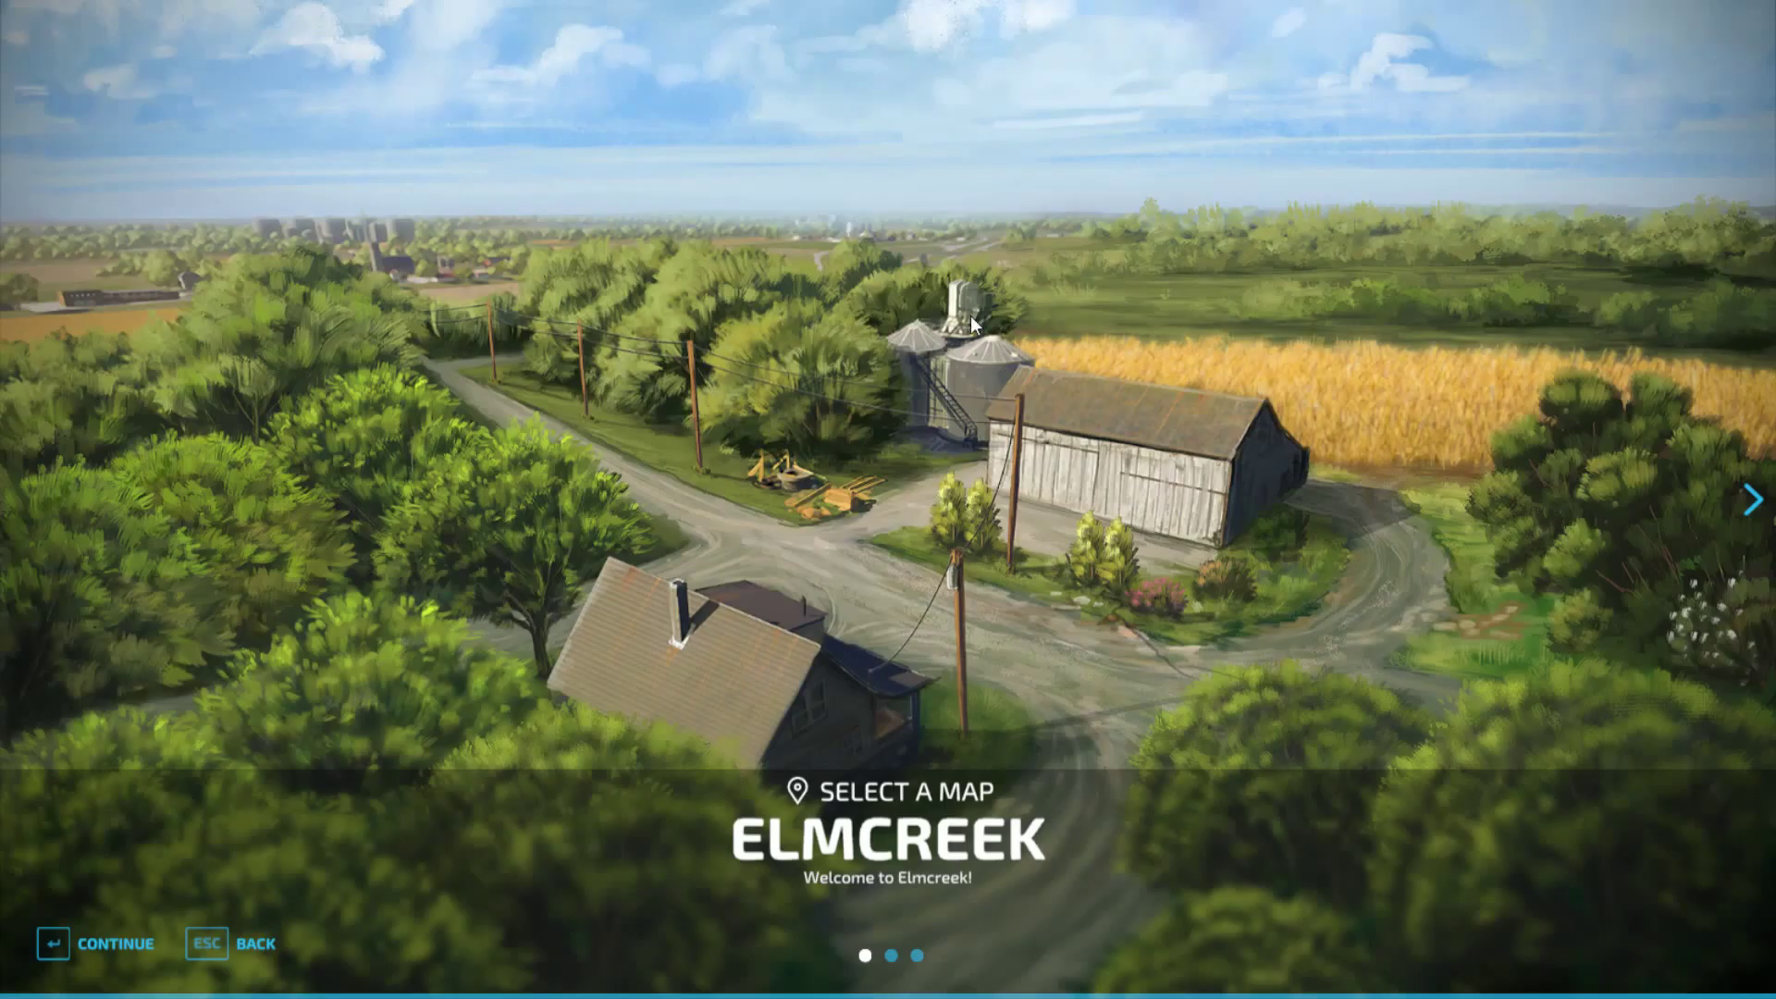
pyautogui.click(119, 941)
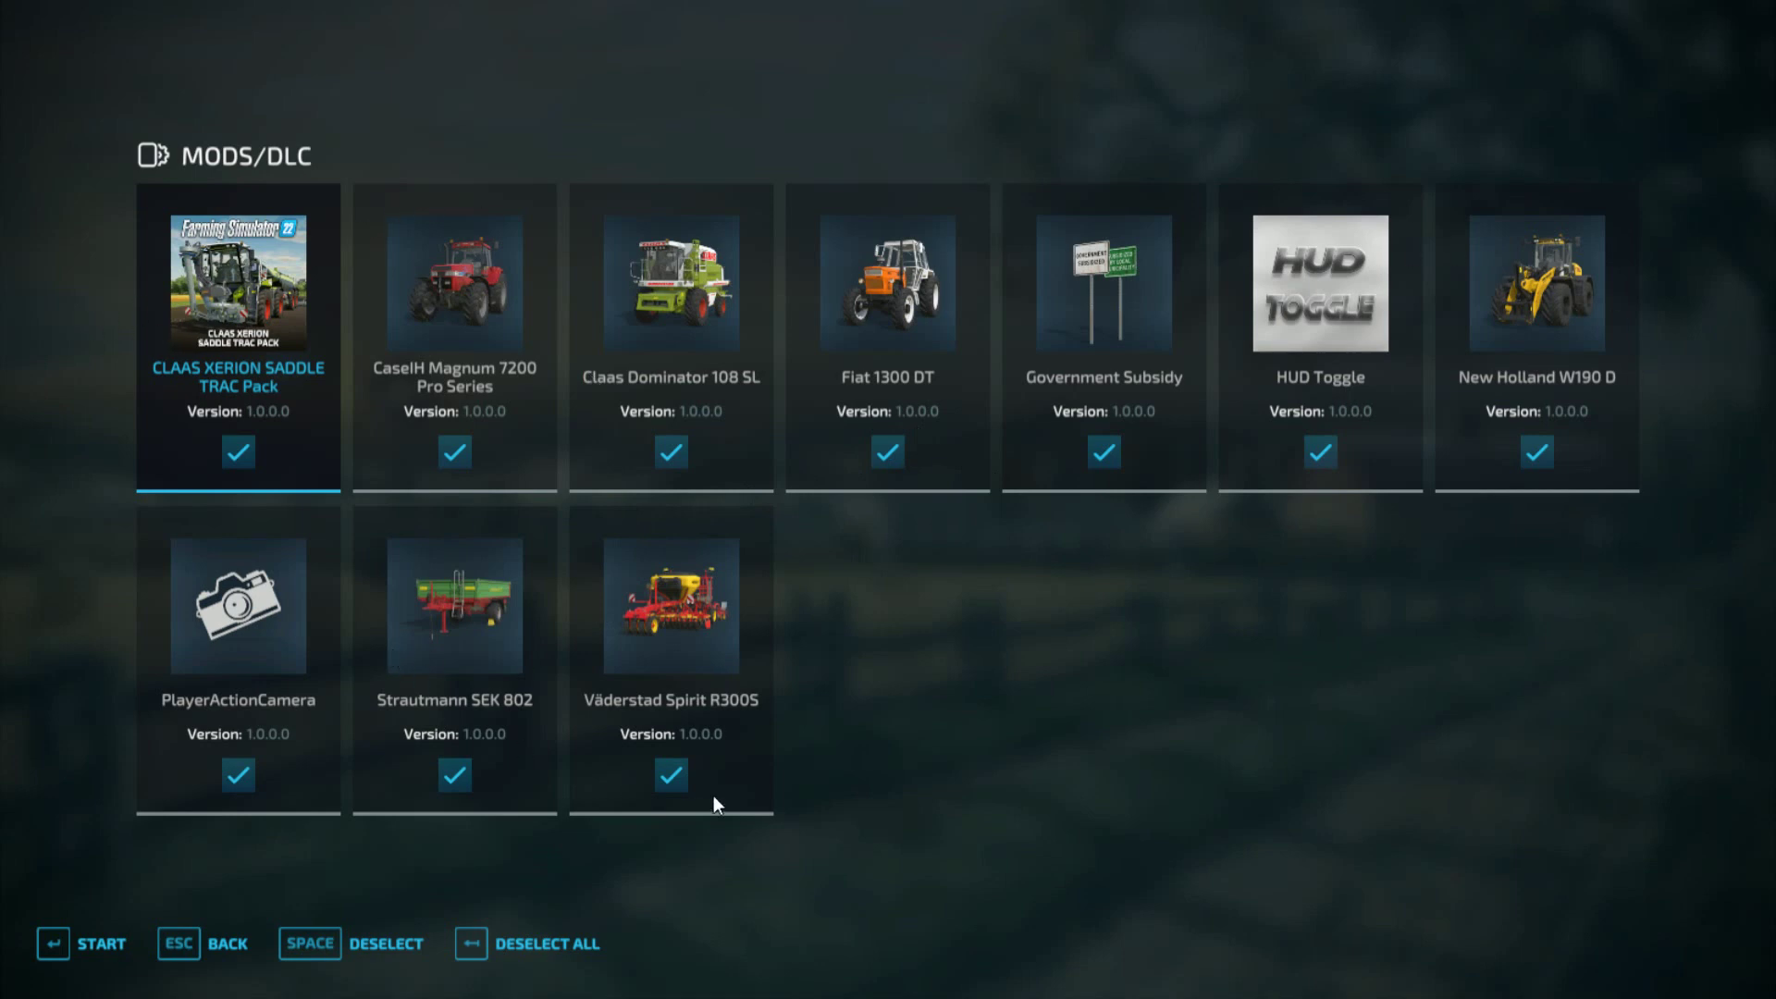
pyautogui.click(671, 773)
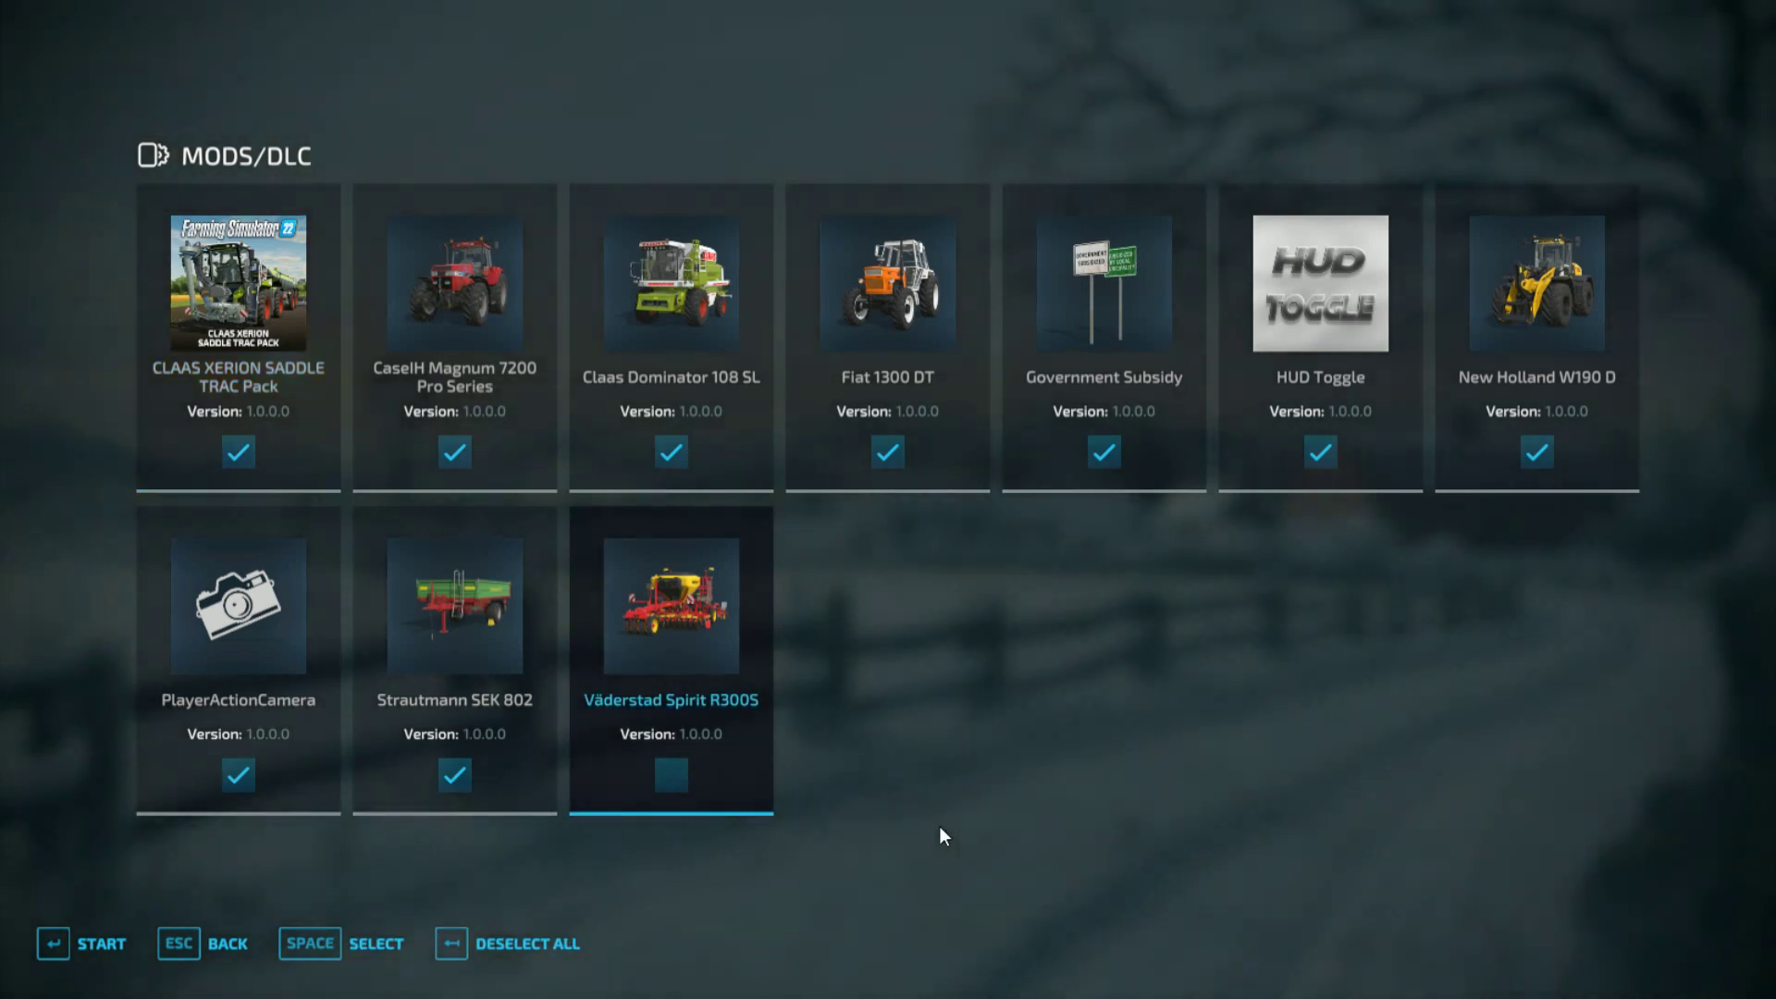
pyautogui.click(660, 775)
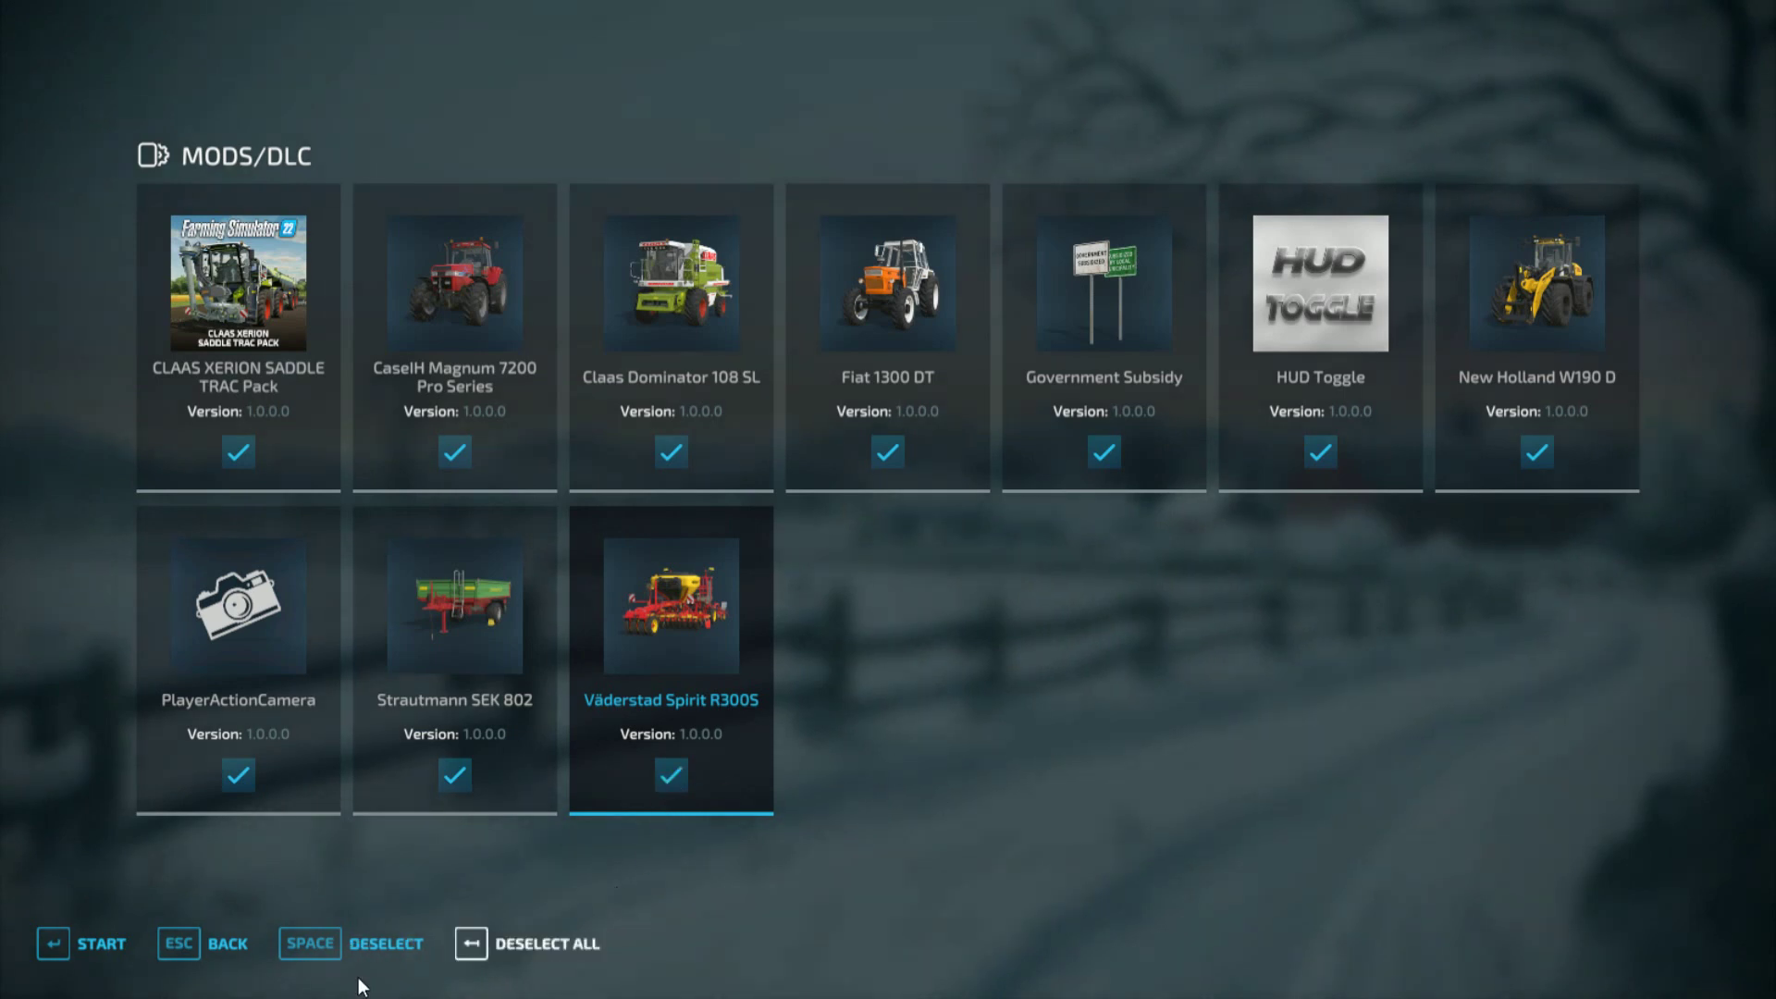
# Step: Back out through map select, career mode and game saves screens to the main menu
pyautogui.click(214, 949)
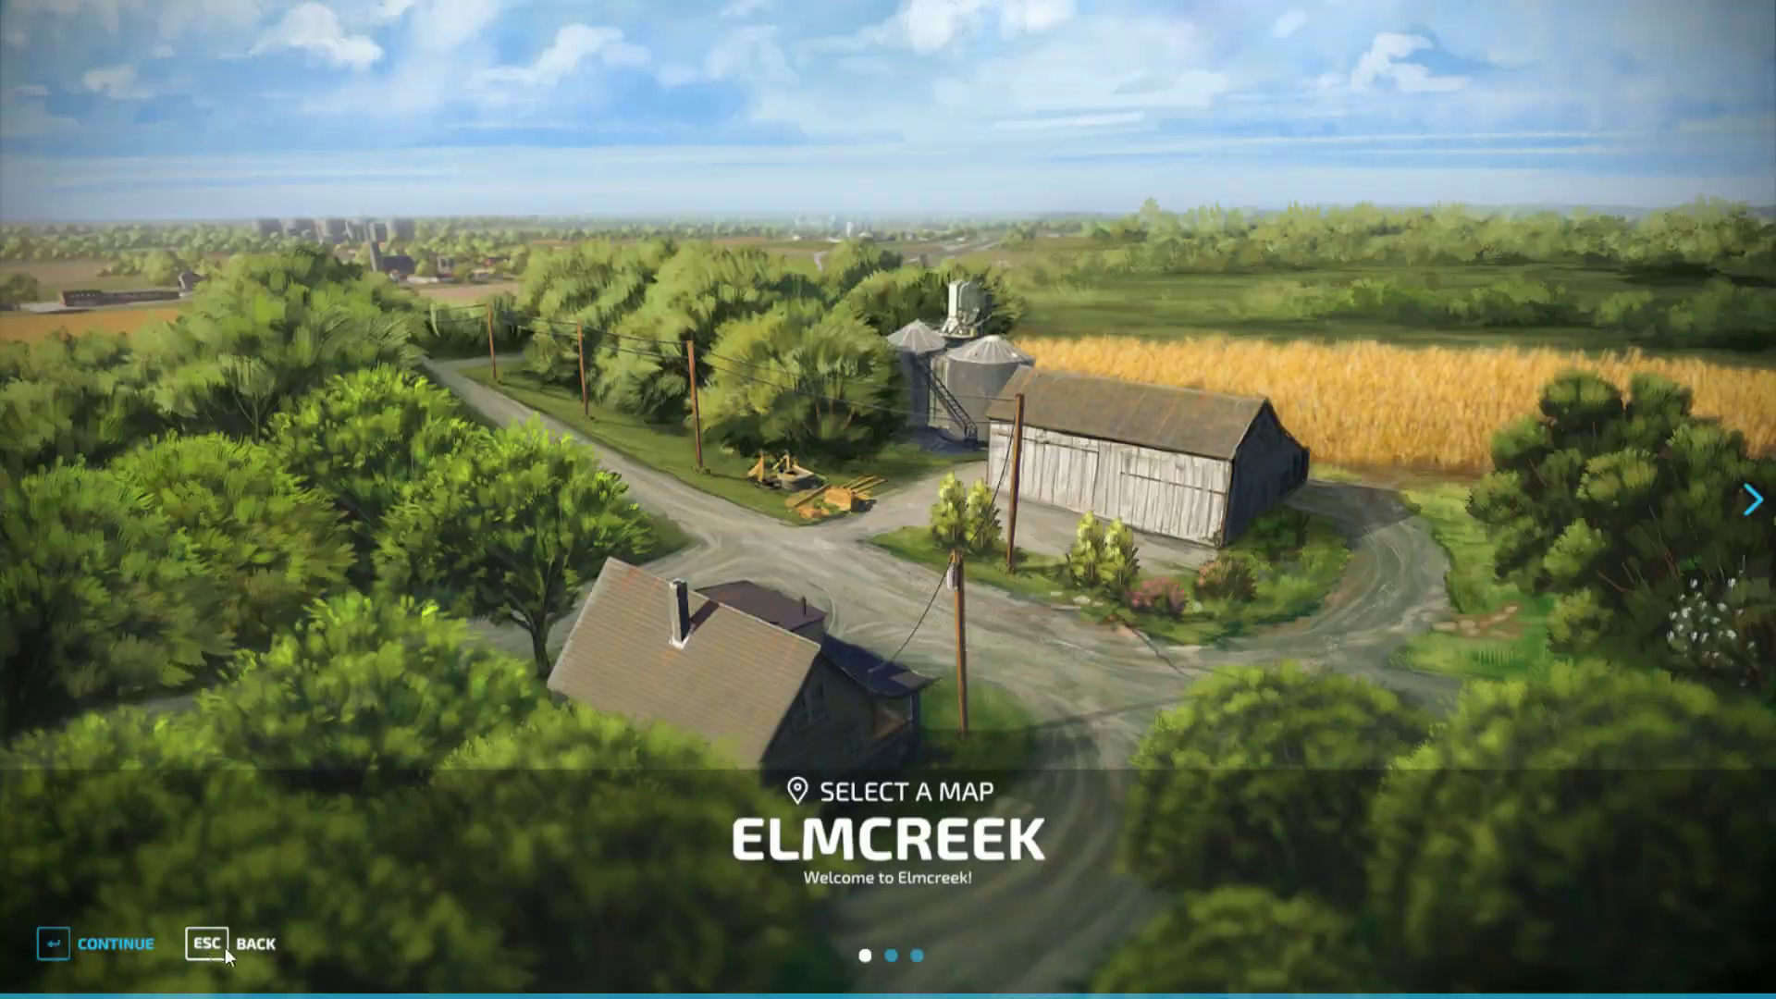
pyautogui.click(224, 947)
pyautogui.click(233, 943)
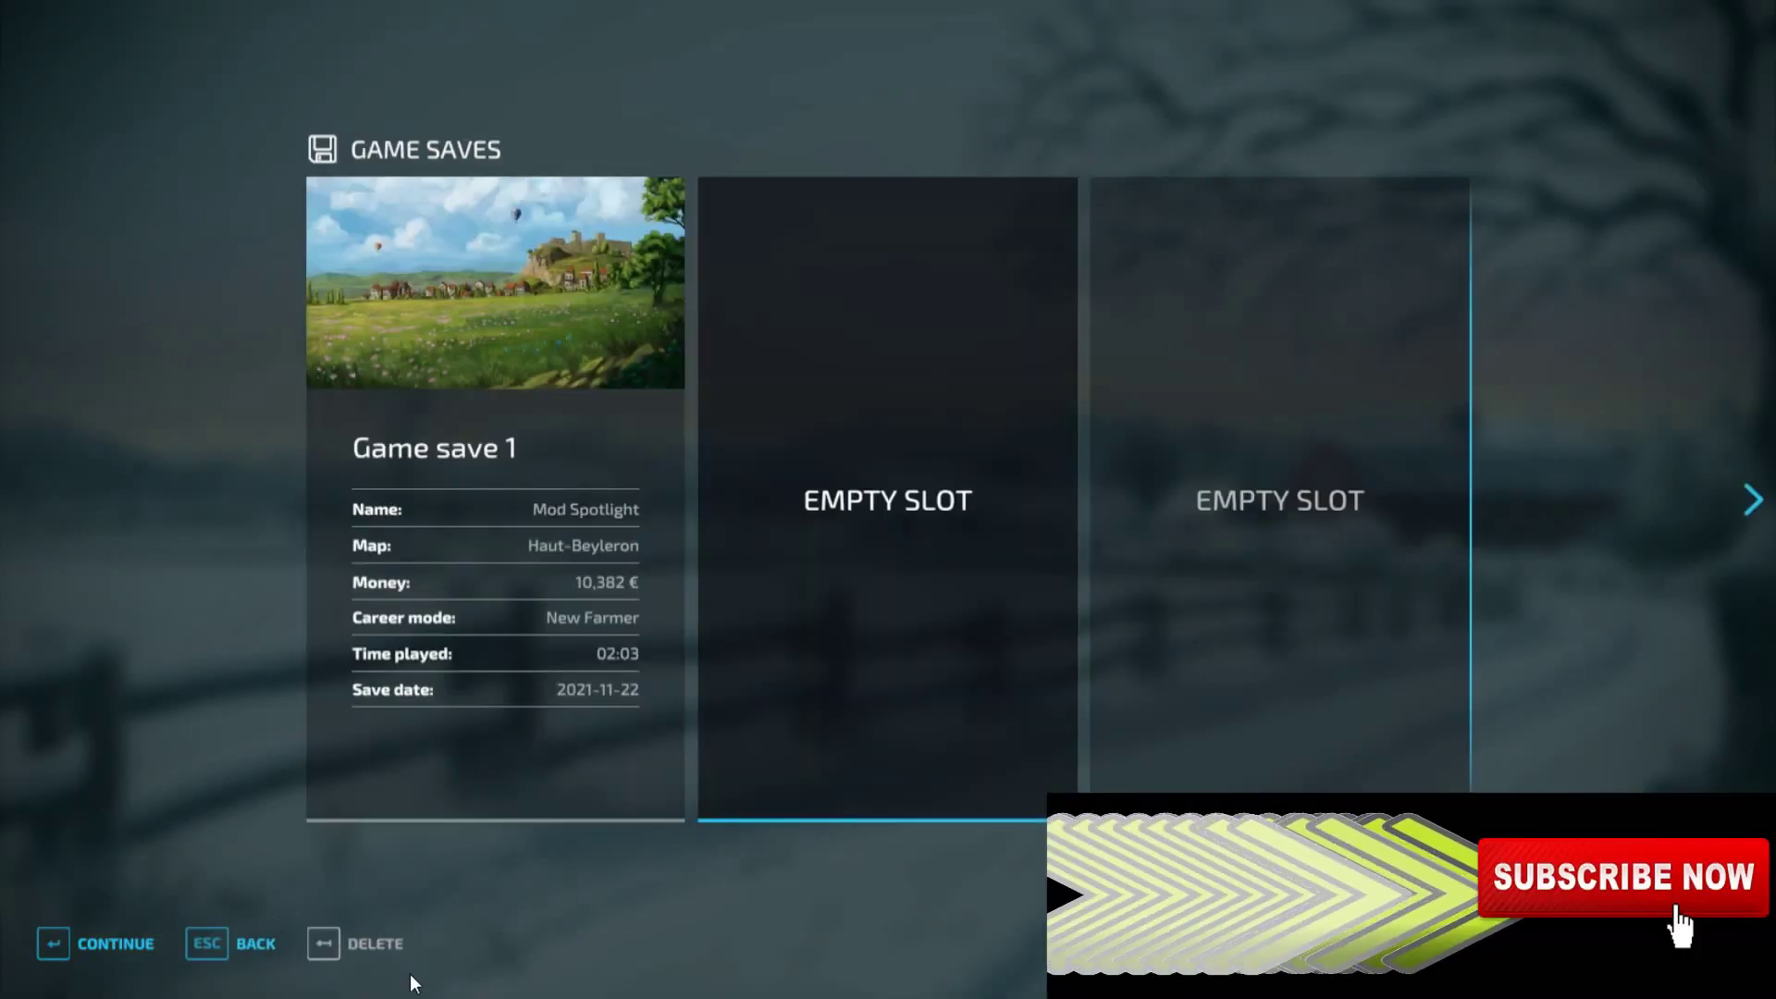
pyautogui.click(233, 948)
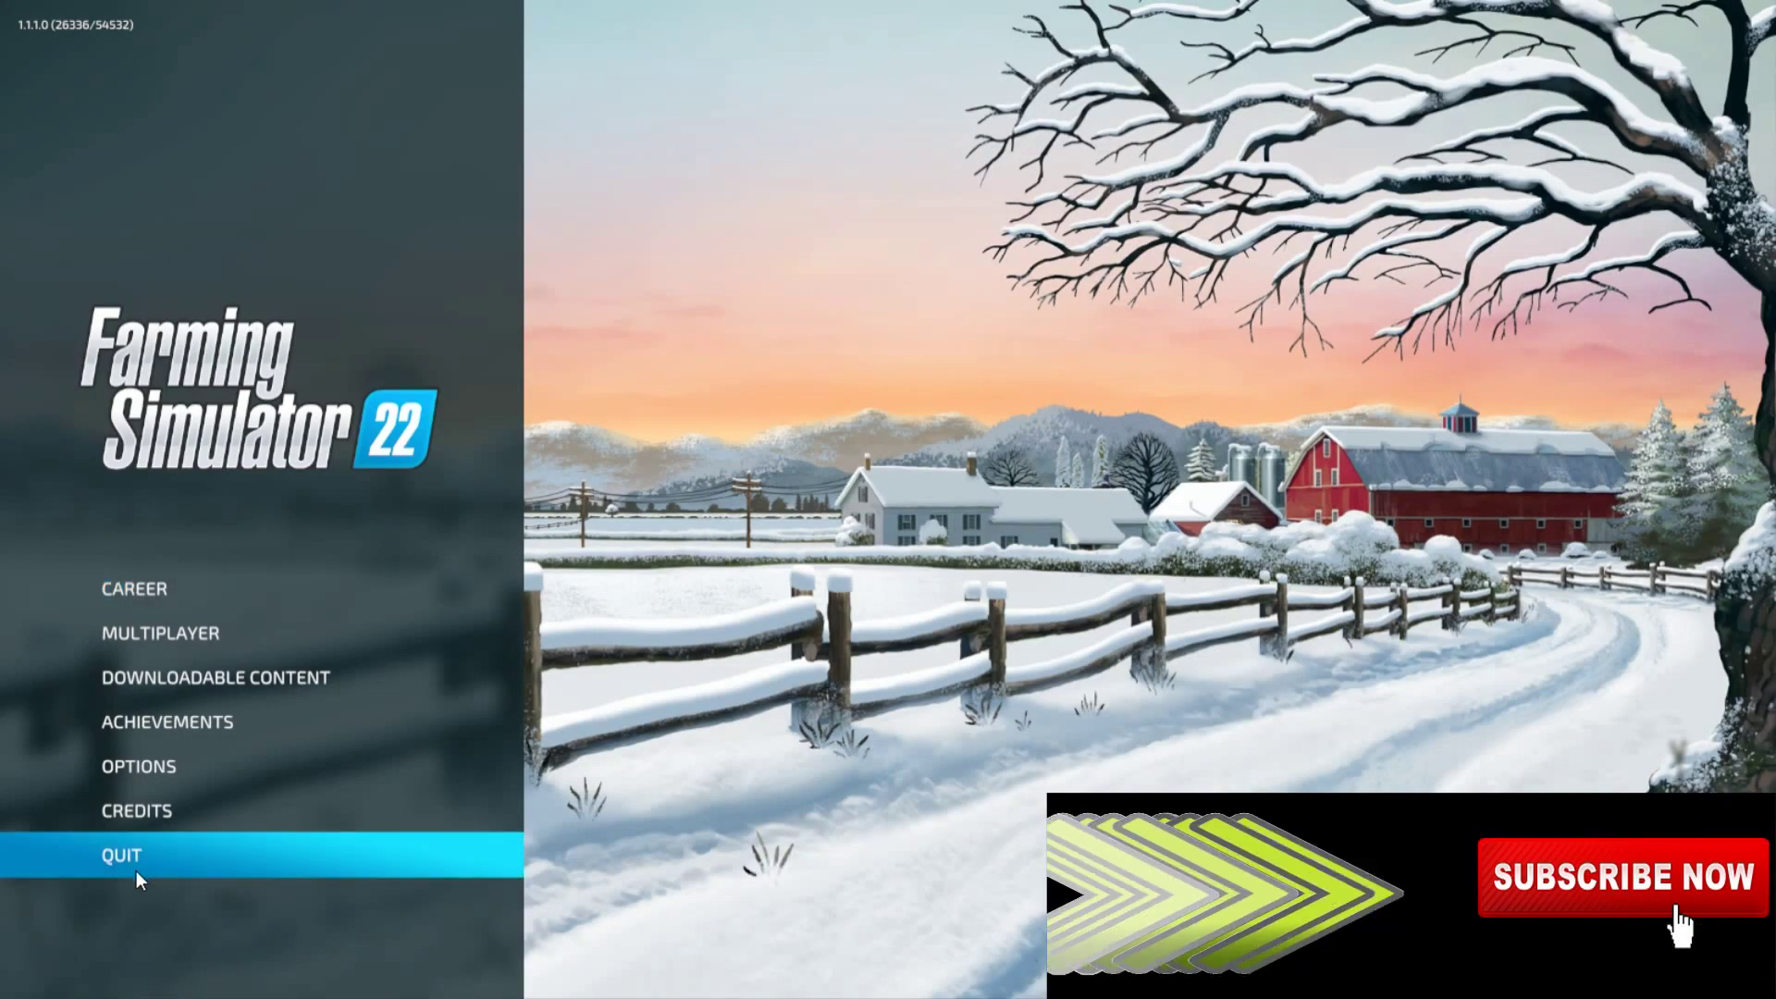